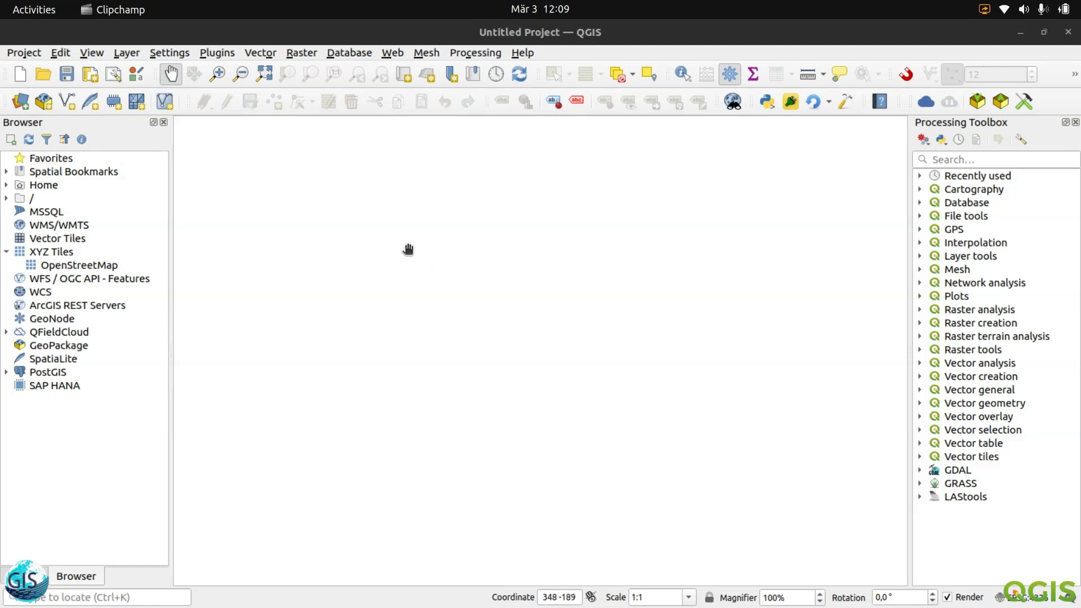
Search for 'file' in Activities and launch the Files app.
mouse_move(209, 606)
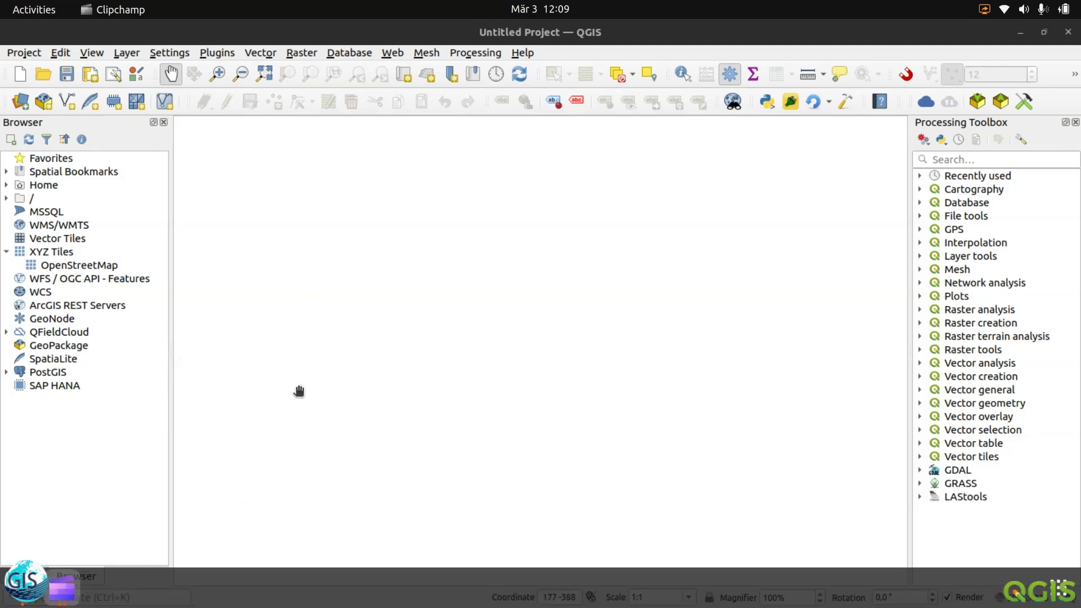
key("super")
type("fir")
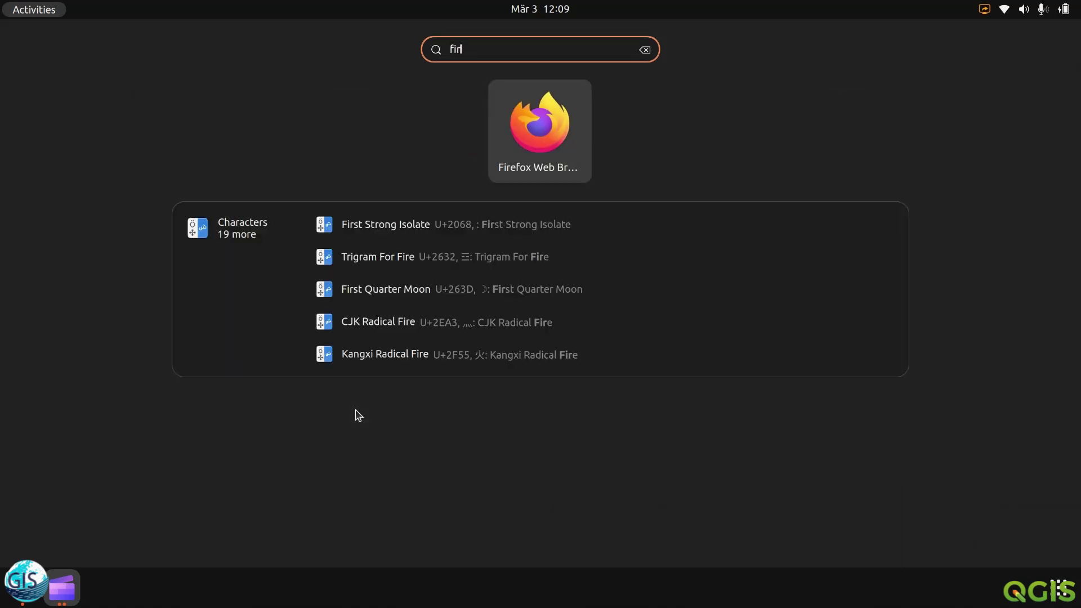
key("BackSpace")
type("le")
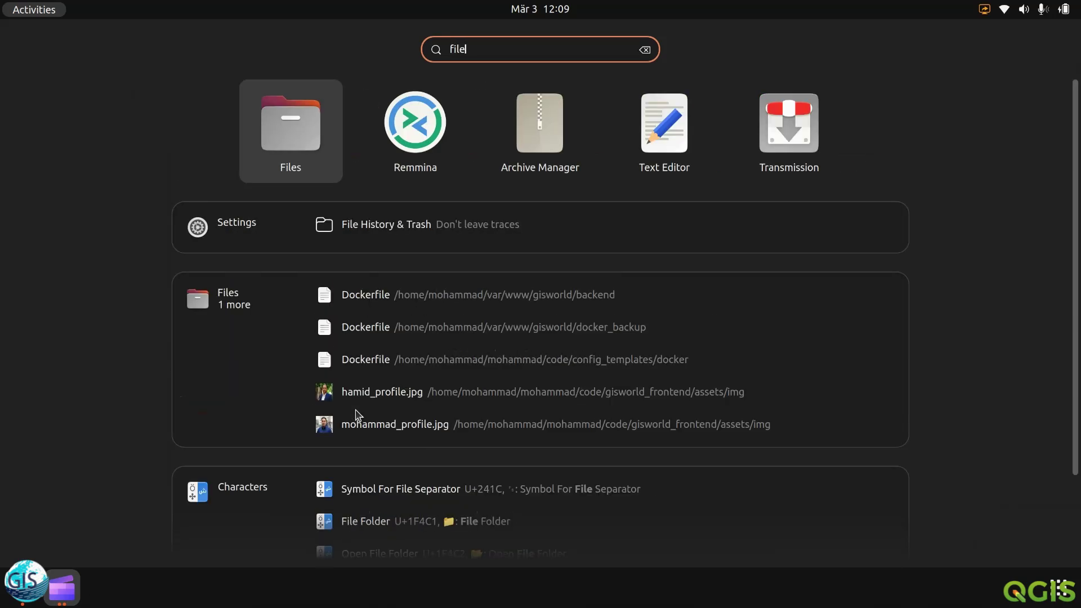
key("Return")
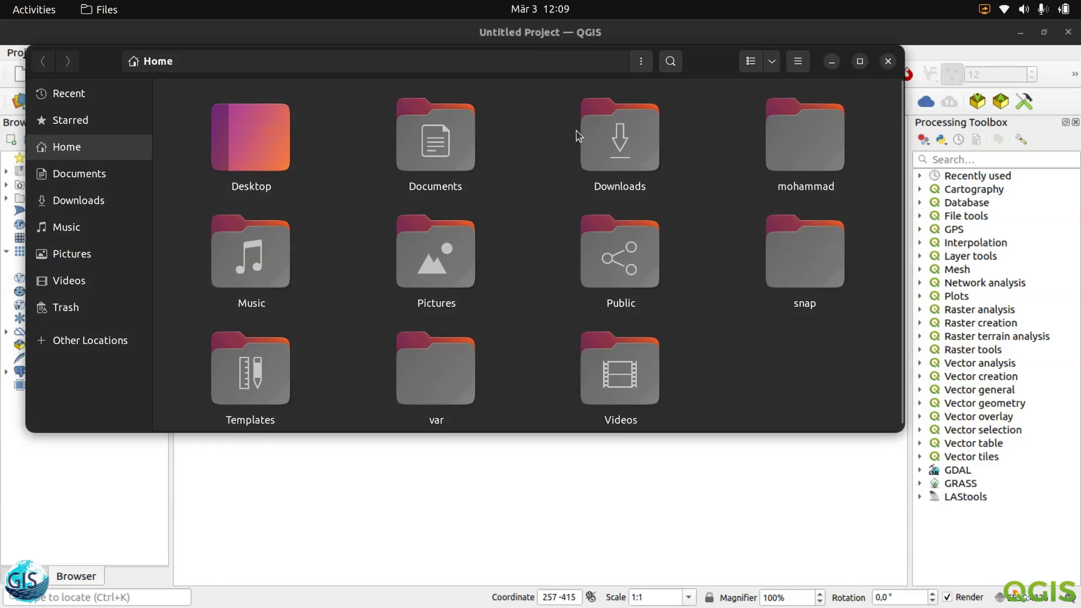
Navigate through youtube > geopackage > part_1 and move the Files window so QGIS shows behind.
double_click(780, 153)
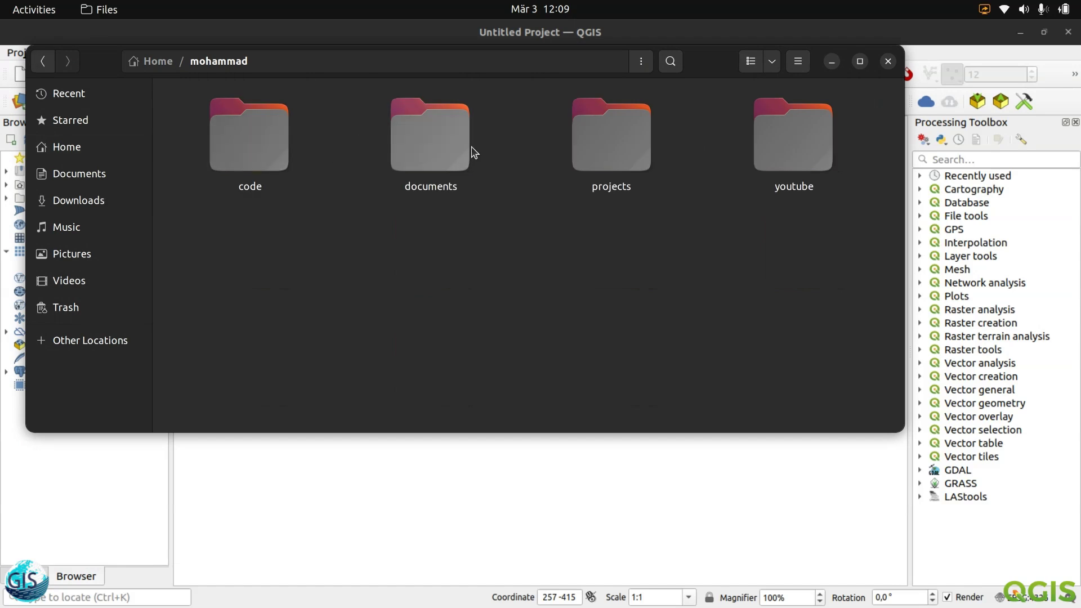
double_click(784, 146)
double_click(296, 137)
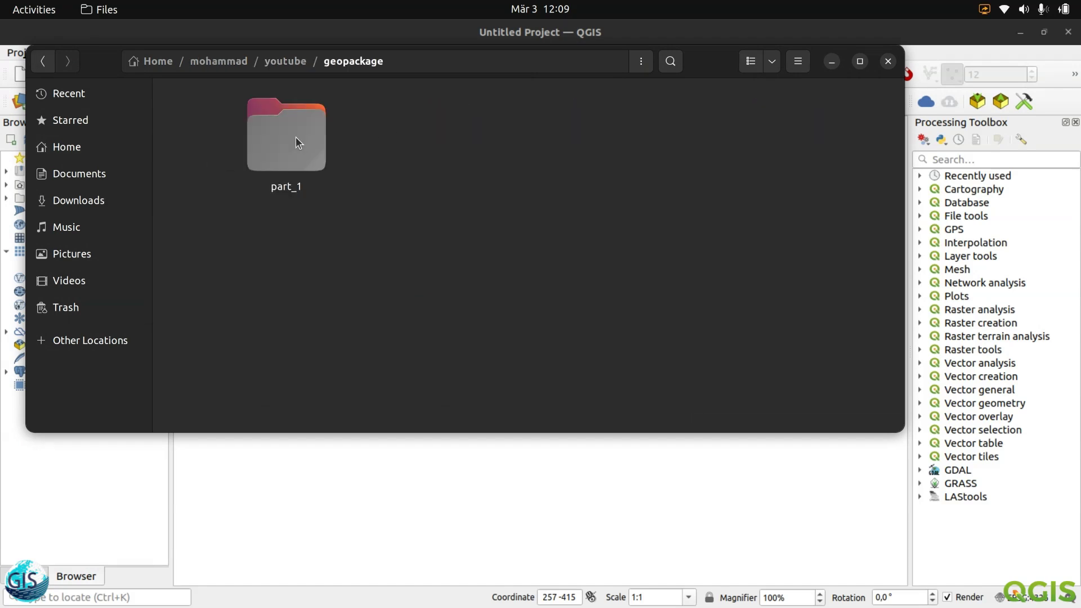
double_click(289, 136)
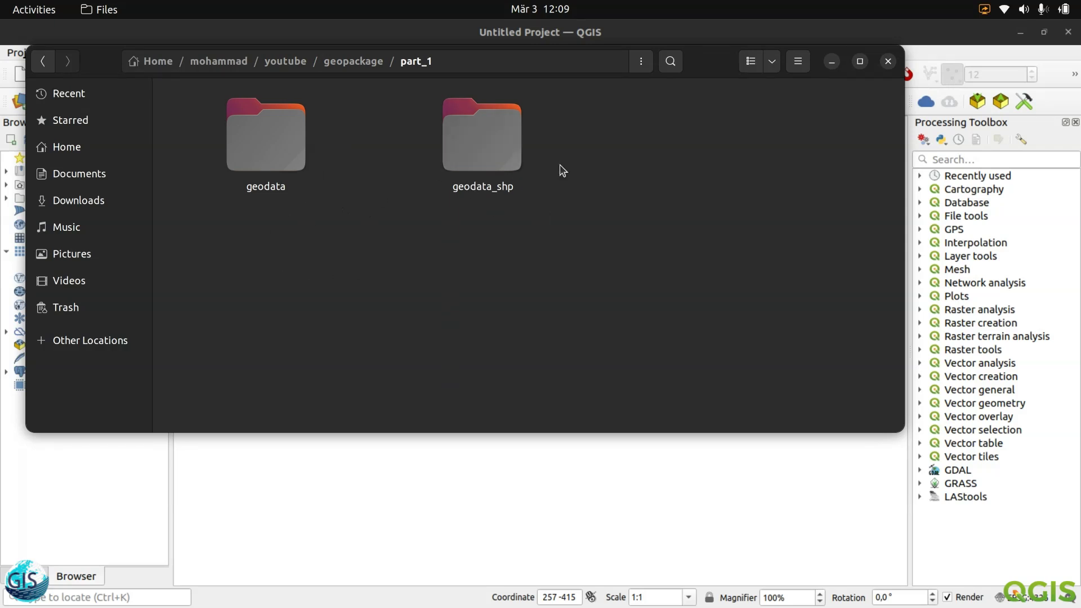
left_click_drag(714, 69, 767, 139)
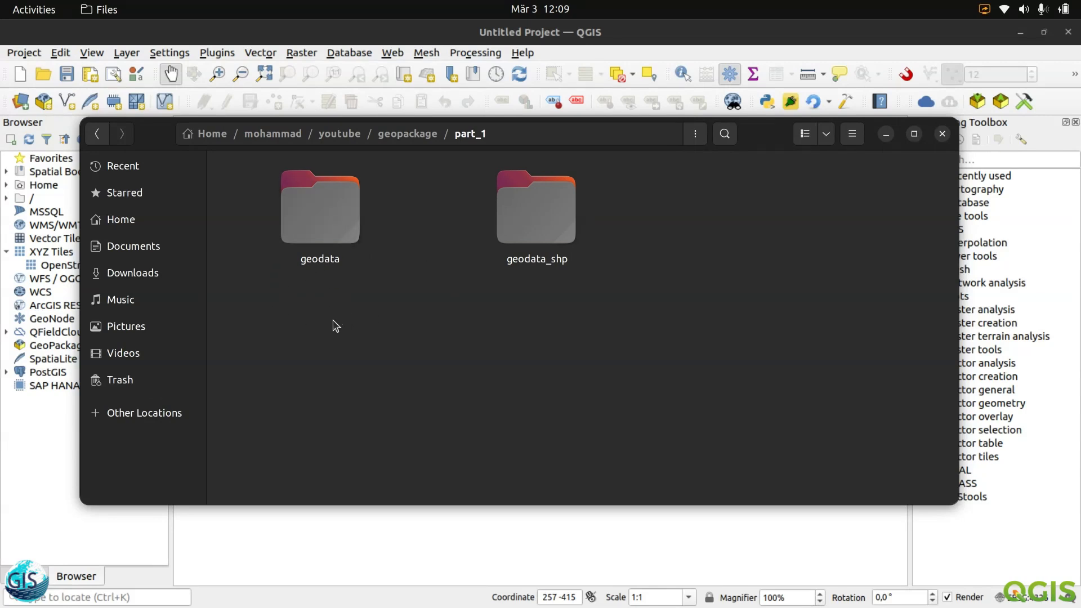
Look inside the geodata_shp folder, then go back up to part_1.
left_click(525, 222)
double_click(525, 224)
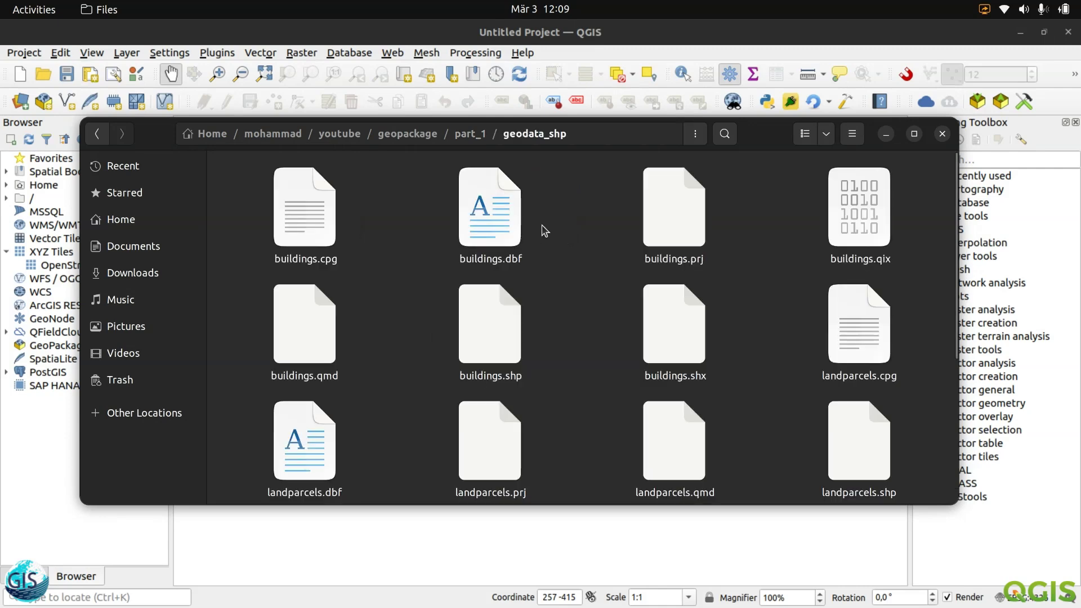
scroll(495, 332, "down", 5)
scroll(498, 329, "up", 5)
left_click(471, 134)
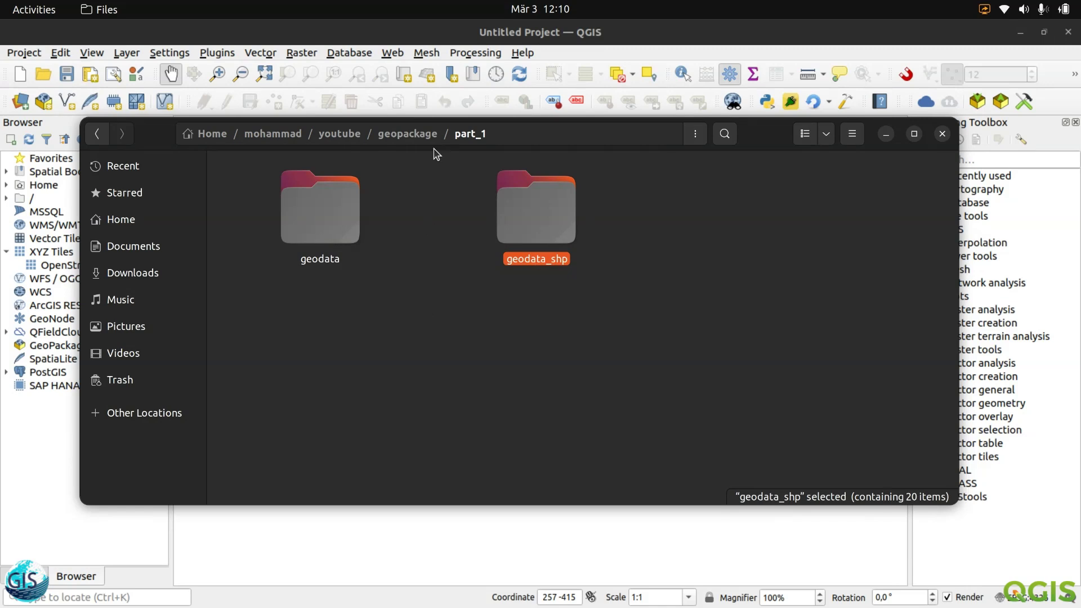
Select buildings.shp and landparcels.shp in geodata_shp and drop both onto the QGIS map.
double_click(554, 227)
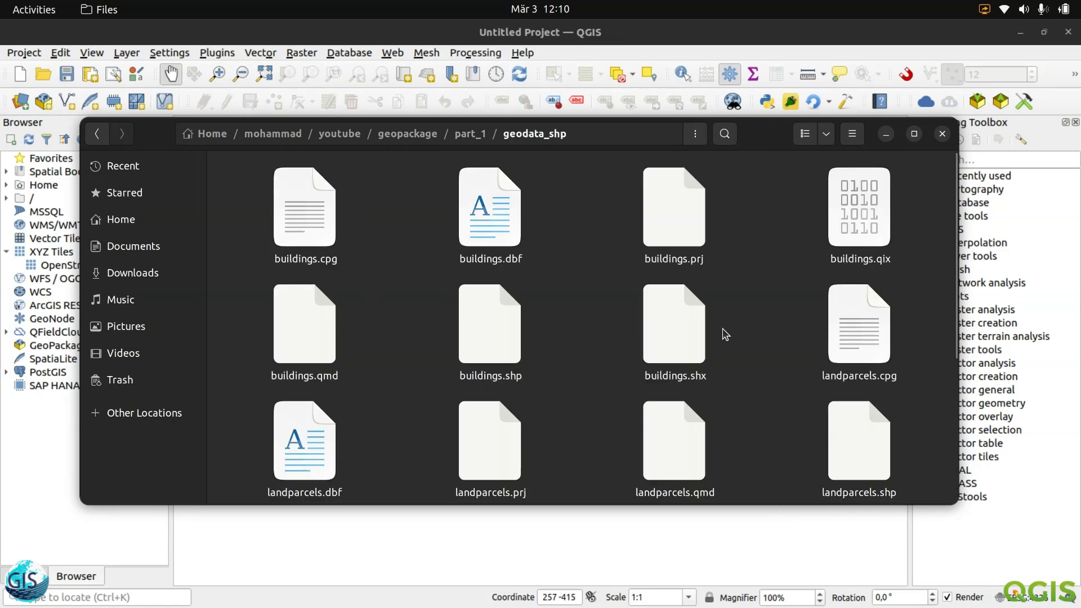
scroll(757, 383, "down", 2)
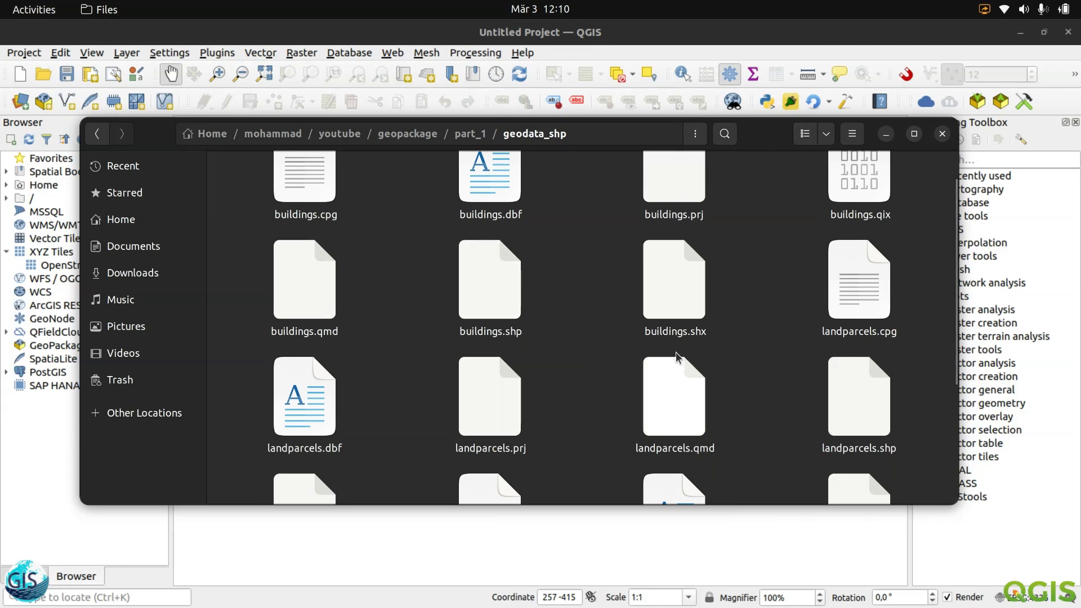
left_click(496, 297)
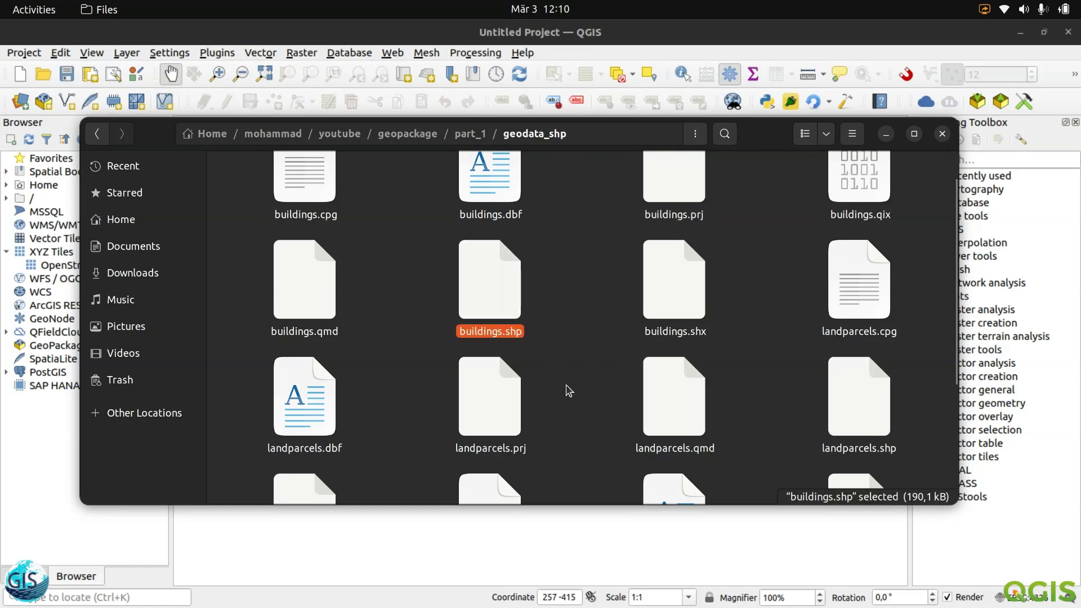
left_click(870, 412, "shift")
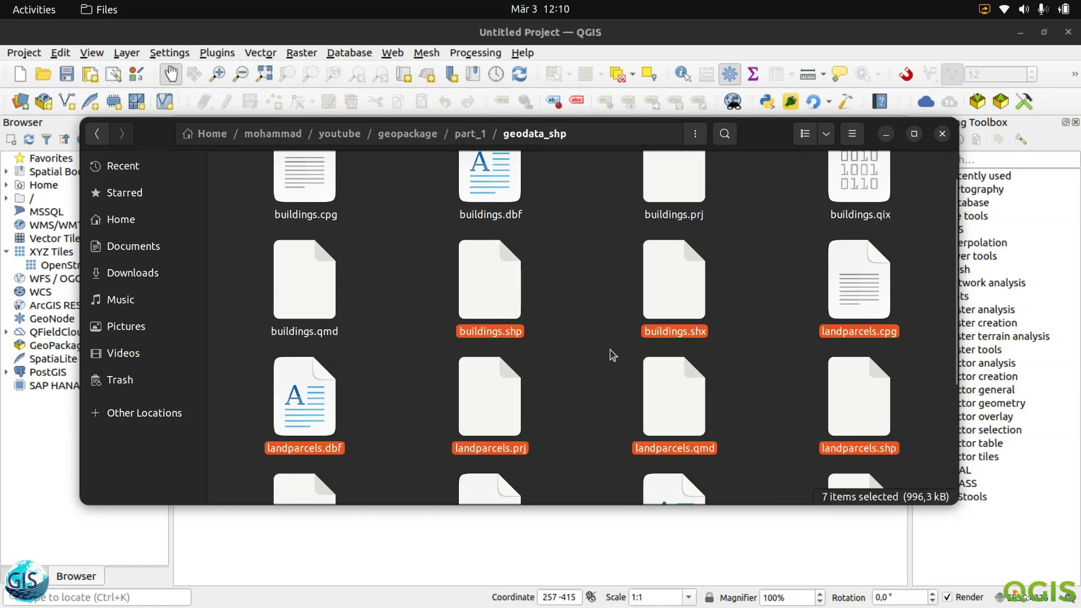
left_click(490, 281)
left_click(854, 420)
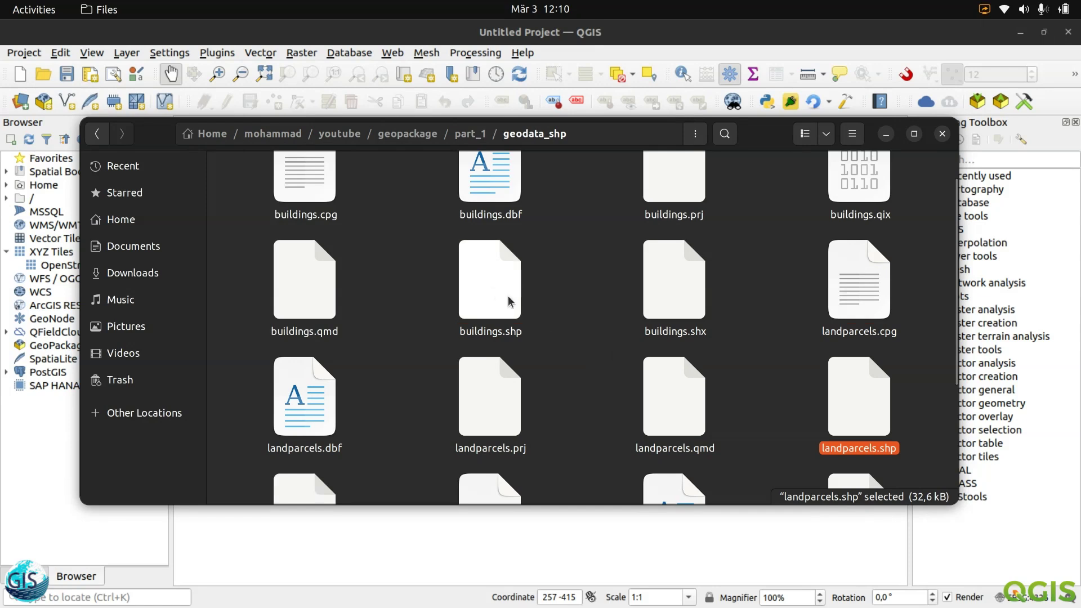
left_click(488, 304, "ctrl")
left_click_drag(482, 289, 426, 539)
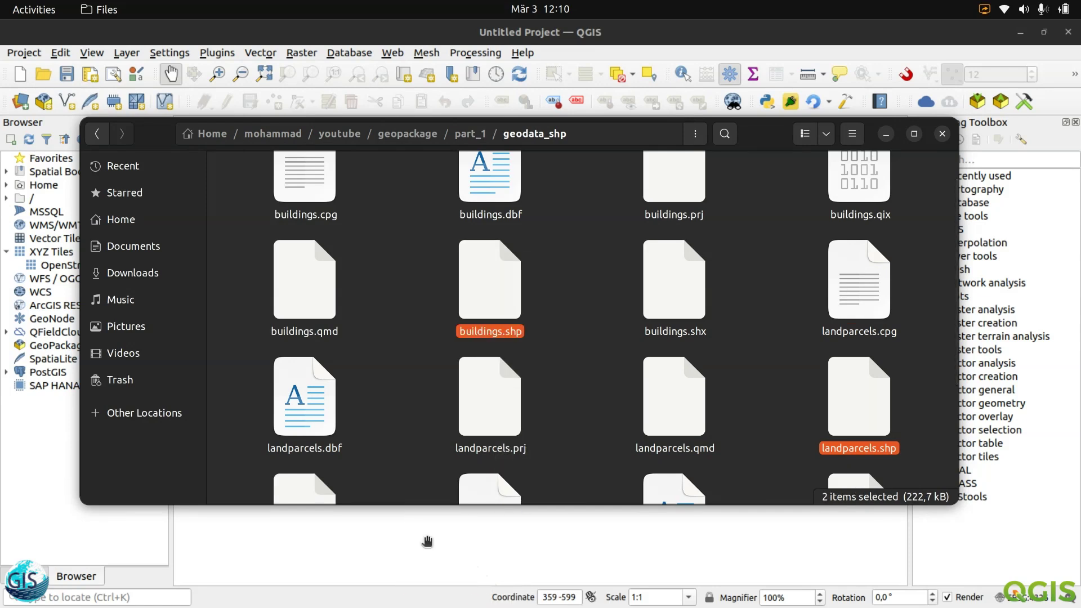
Close Files, move the buildings layer above landparcels, and recentre the village on the map.
left_click(942, 134)
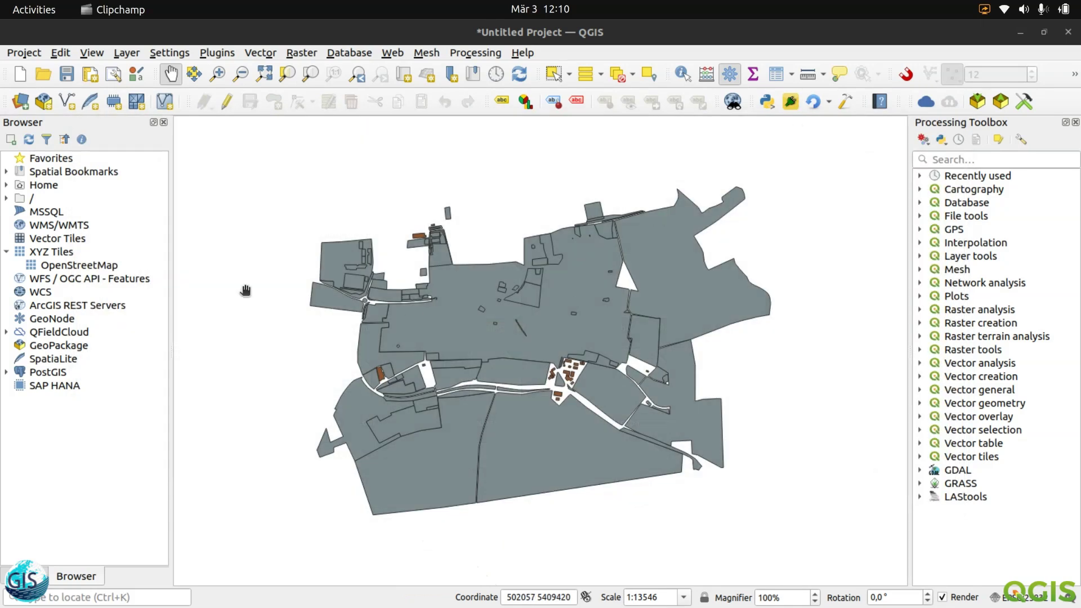
left_click_drag(78, 173, 75, 160)
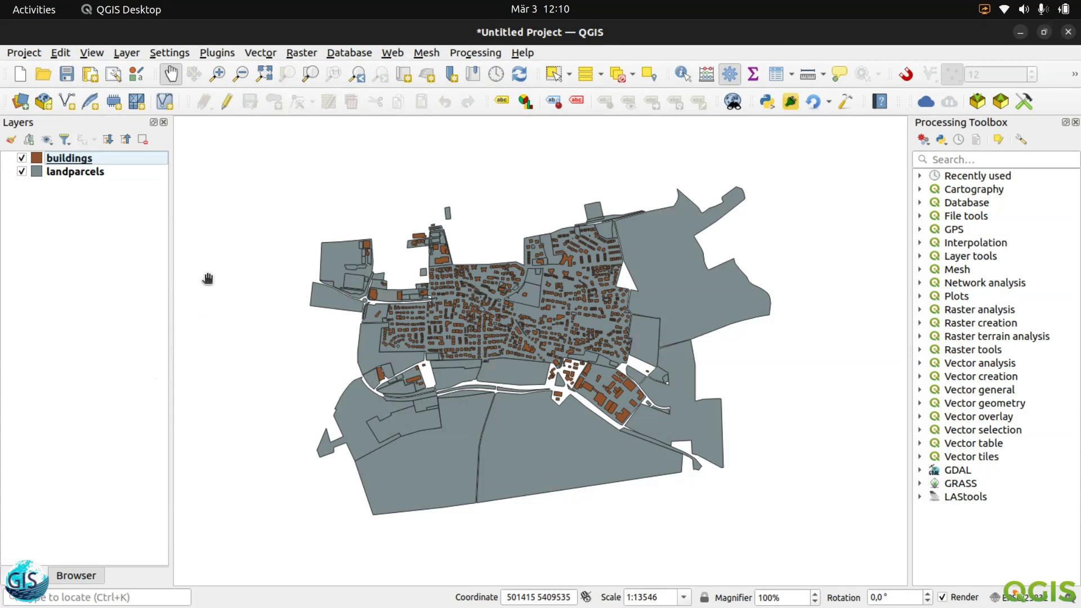
scroll(482, 312, "up", 2)
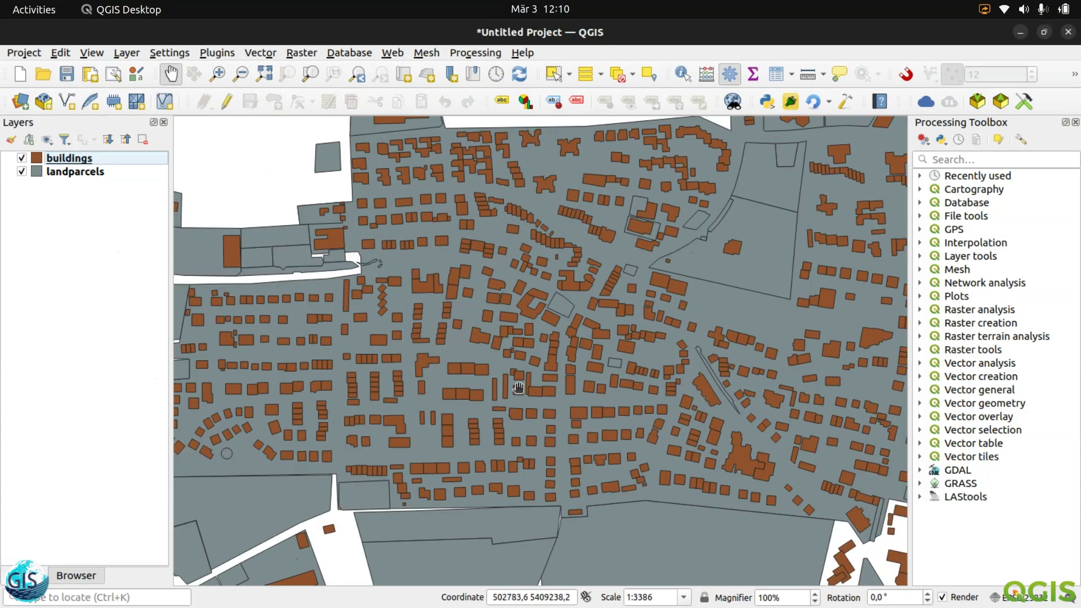
scroll(544, 342, "down", 1)
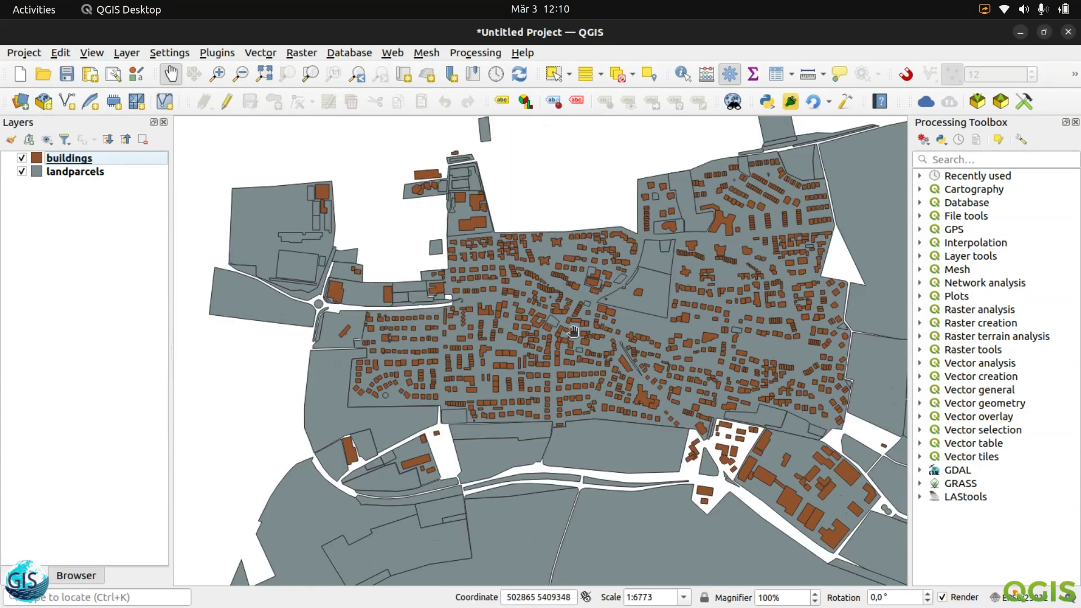
scroll(600, 334, "down", 1)
left_click_drag(601, 334, 540, 321)
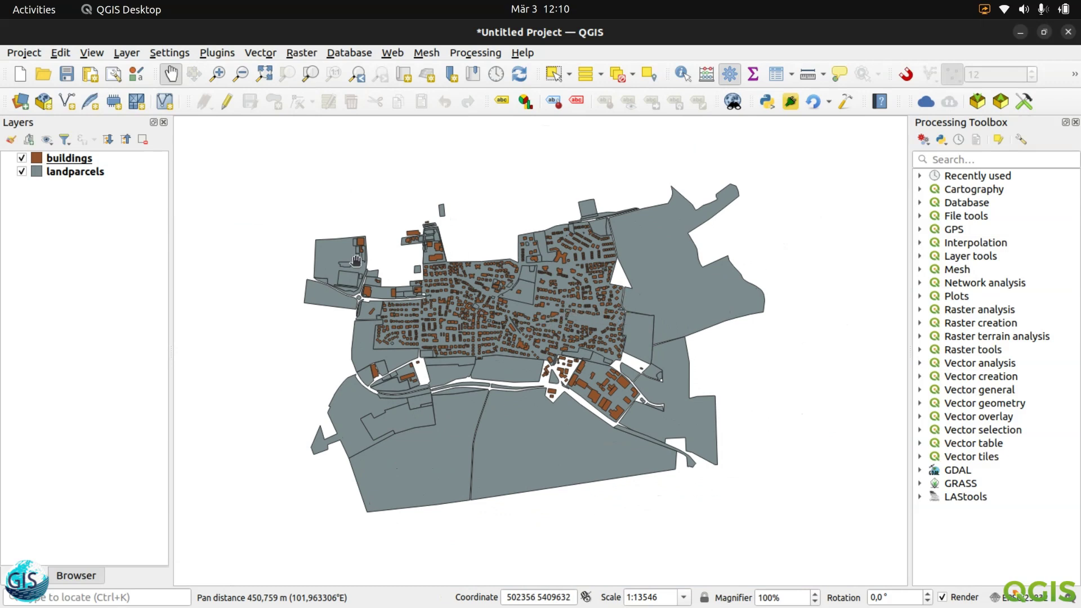
Turn the buildings layer off and back on, then switch to the Browser panel.
left_click(21, 158)
left_click(58, 172)
left_click(34, 158)
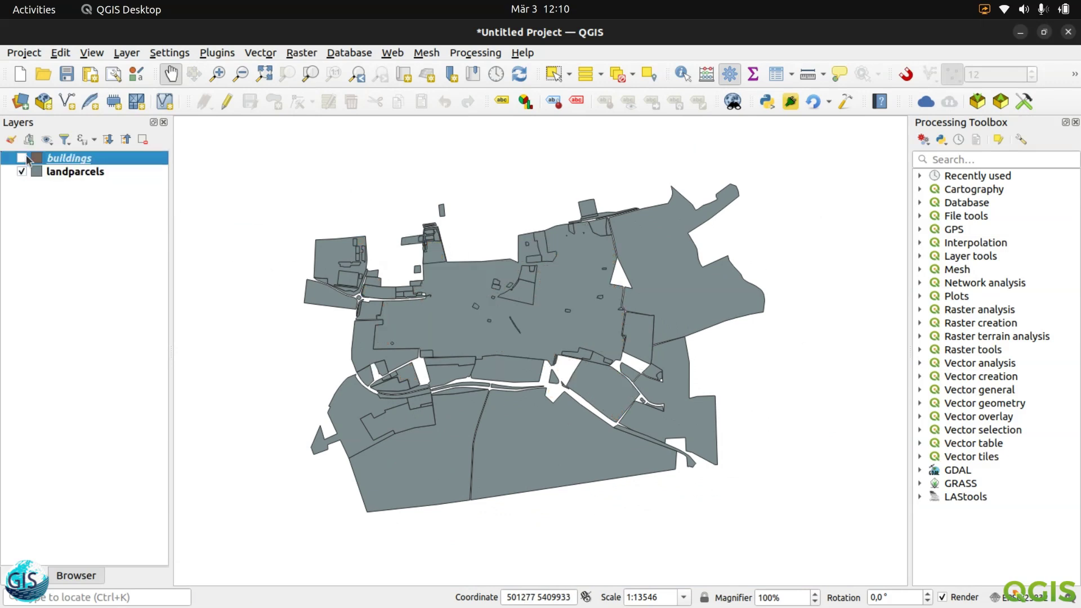
left_click(22, 158)
left_click(73, 575)
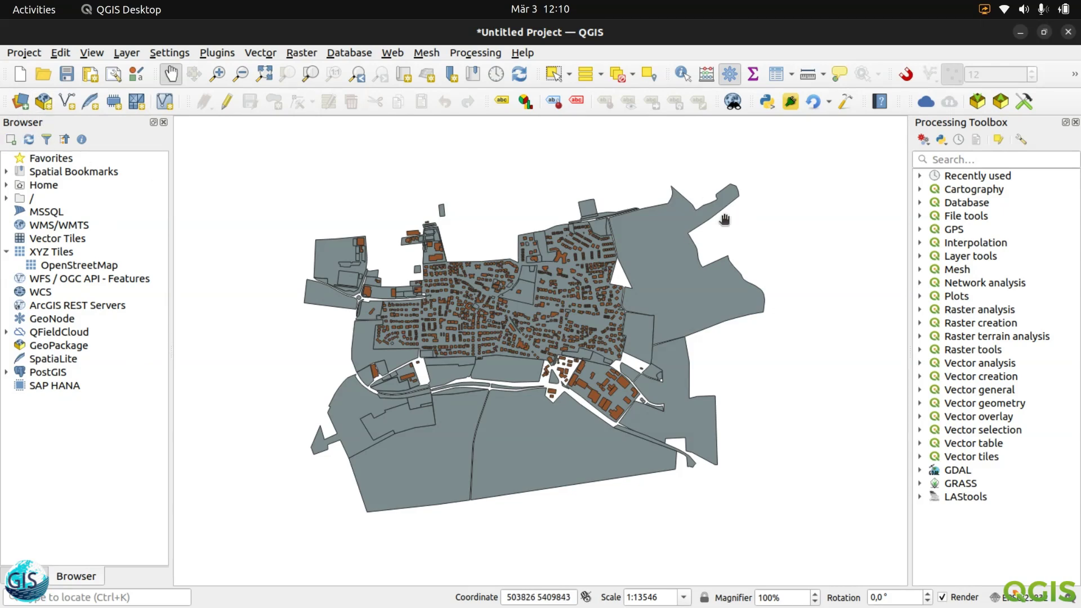
Dismiss the panels list and bring up the GeoPackage context menu in the Browser panel.
right_click(732, 52)
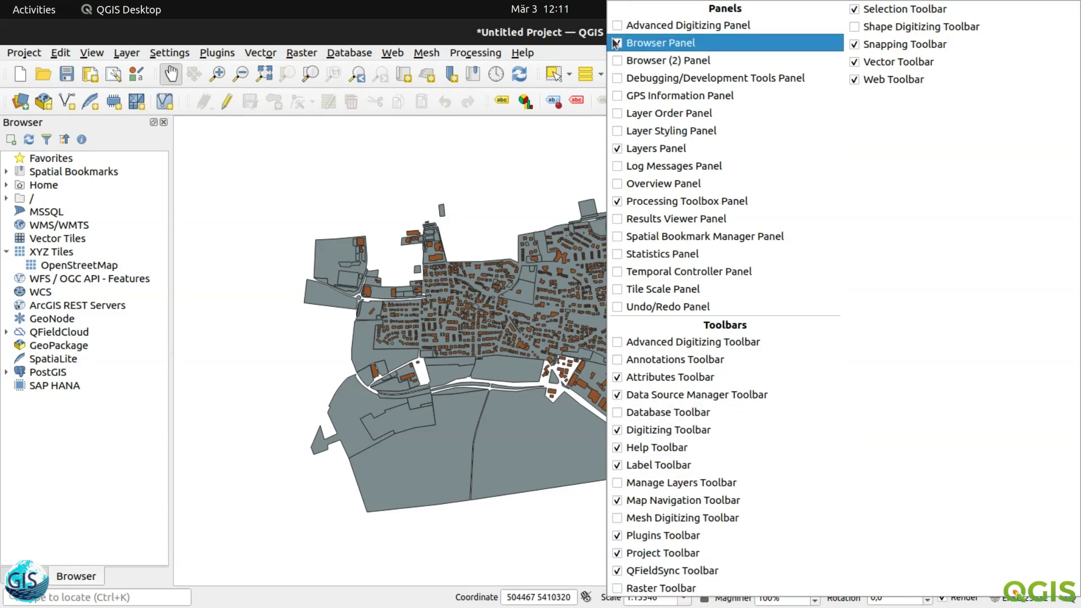
left_click(134, 427)
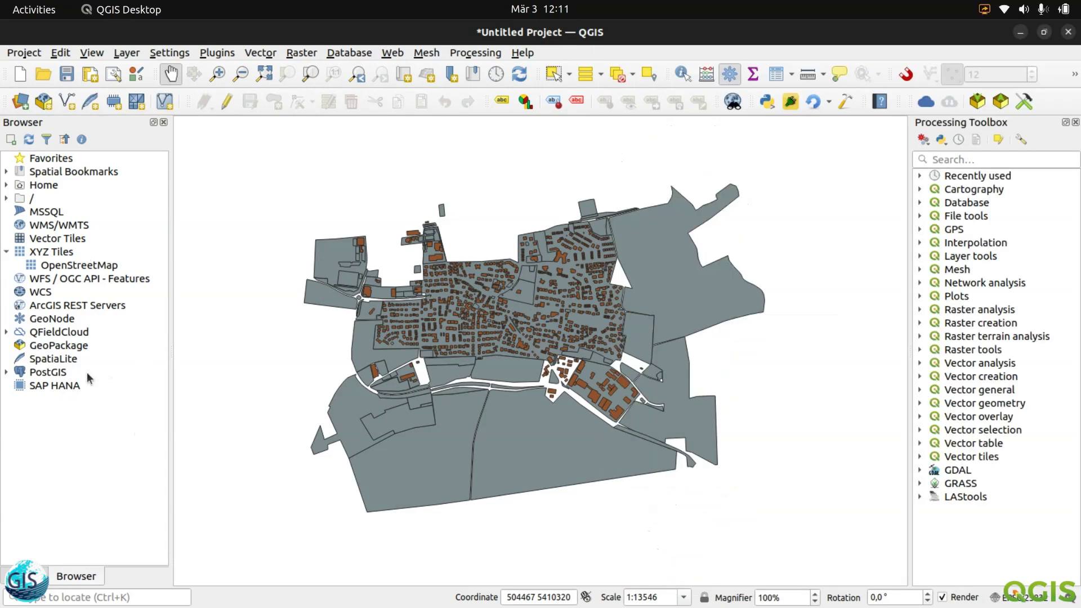
left_click(67, 344)
right_click(77, 345)
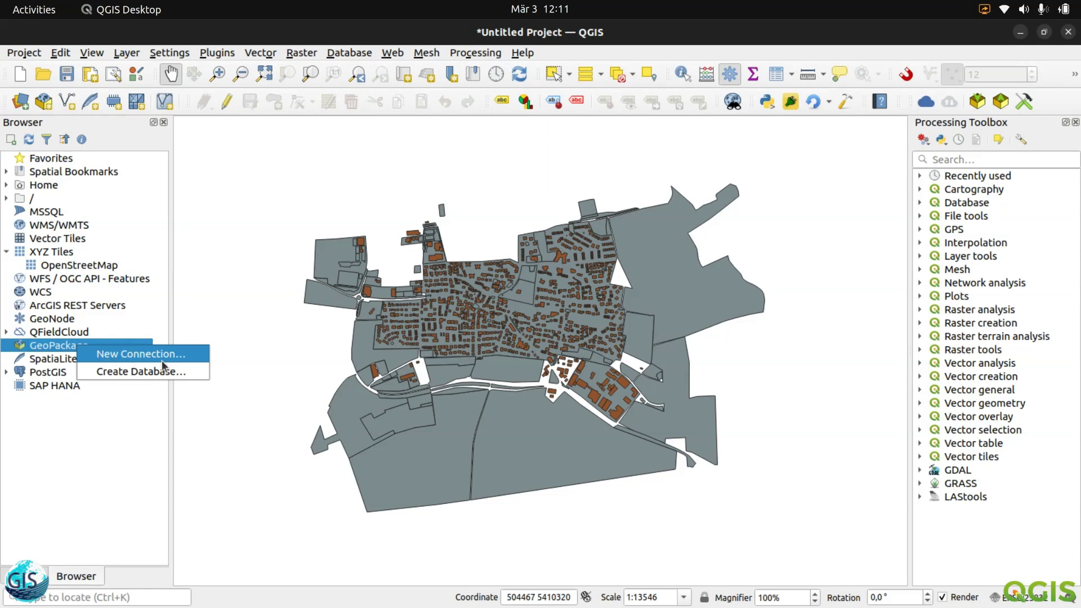
Start a new GeoPackage database and enter gisworld_cityname as its database name.
left_click(124, 373)
left_click_drag(568, 29, 431, 75)
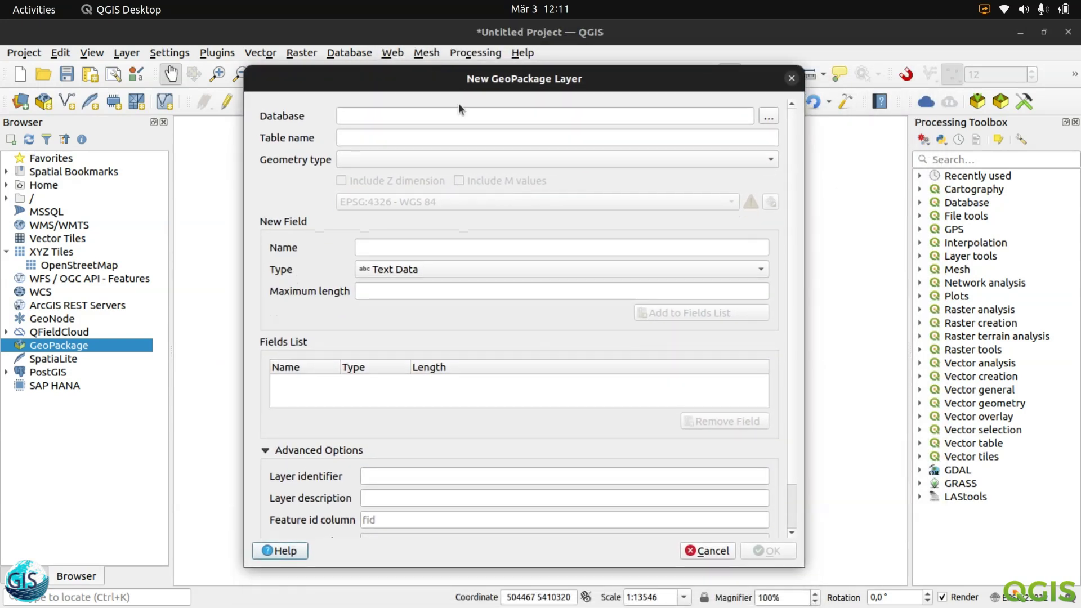
left_click(419, 109)
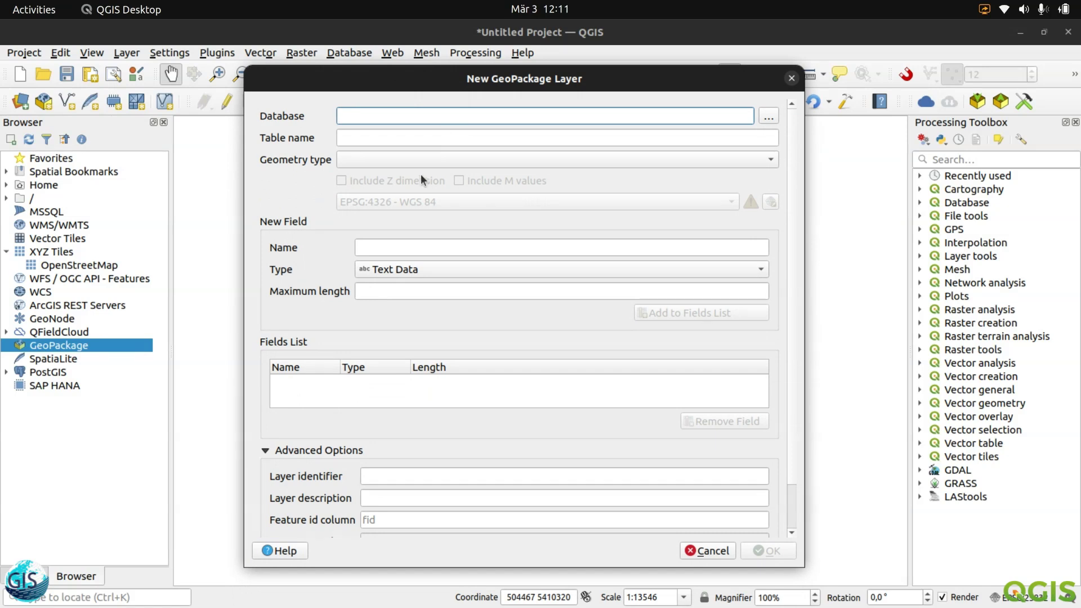
type("gisworld_")
type("sample")
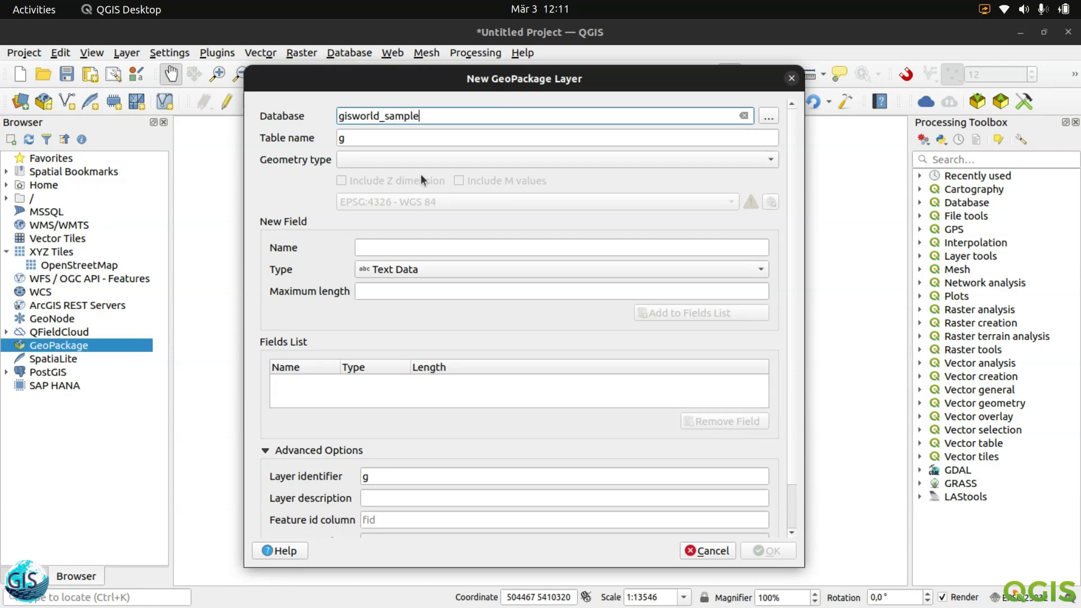
type("city")
key("BackSpace")
key("BackSpace")
key("BackSpace")
key("BackSpace")
key("BackSpace")
key("BackSpace")
key("BackSpace")
key("BackSpace")
key("BackSpace")
key("BackSpace")
type("cityname")
Save the database as gisworld_cityname.gpkg in the part_1/geodata folder.
left_click_drag(379, 117, 338, 117)
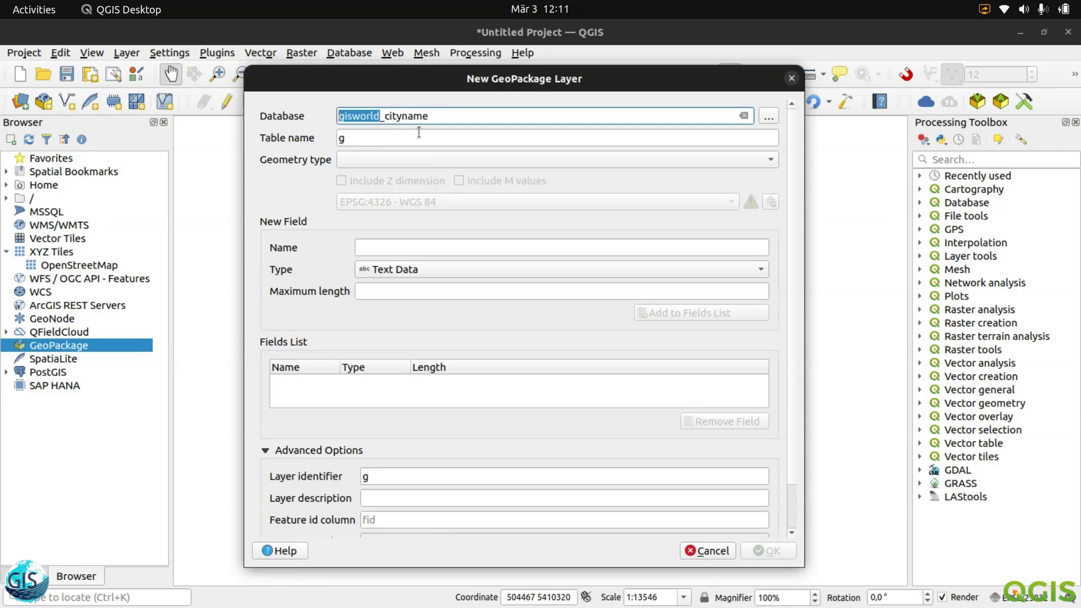
left_click(442, 117)
left_click_drag(442, 117, 383, 117)
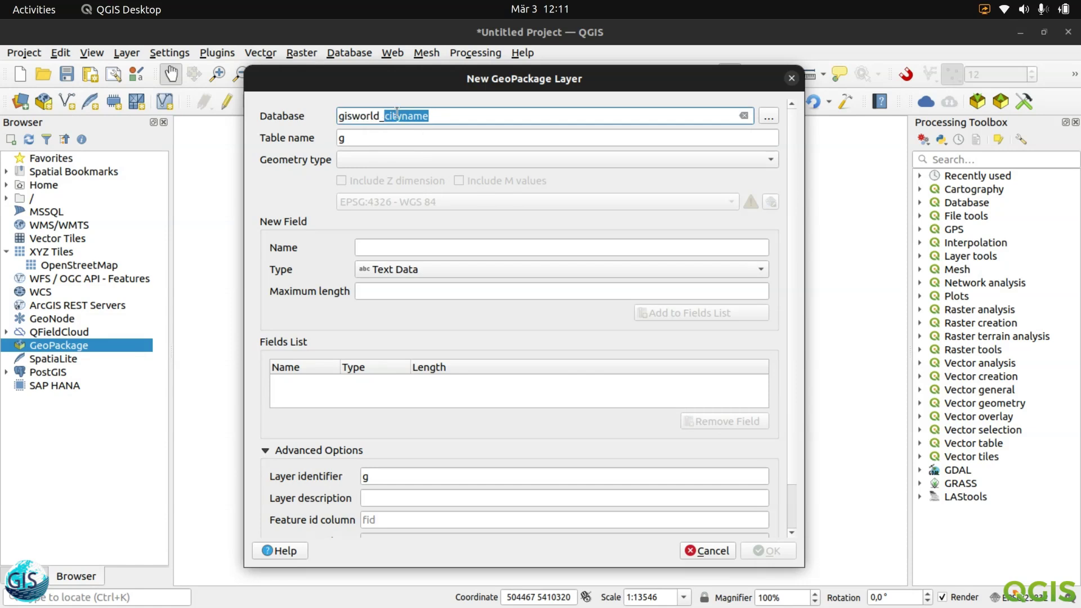
left_click(448, 117)
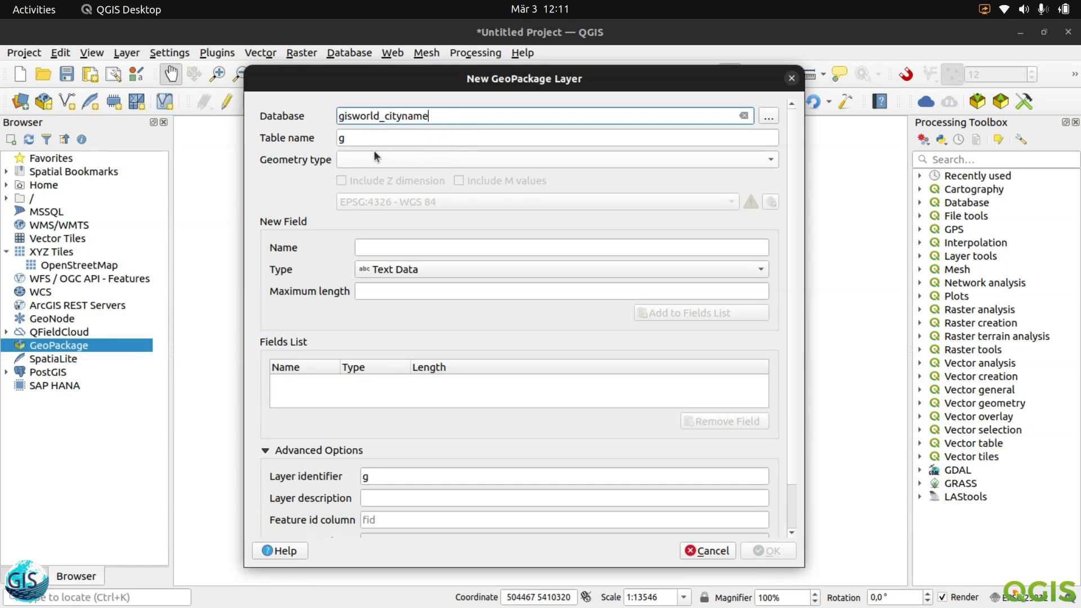
double_click(355, 138)
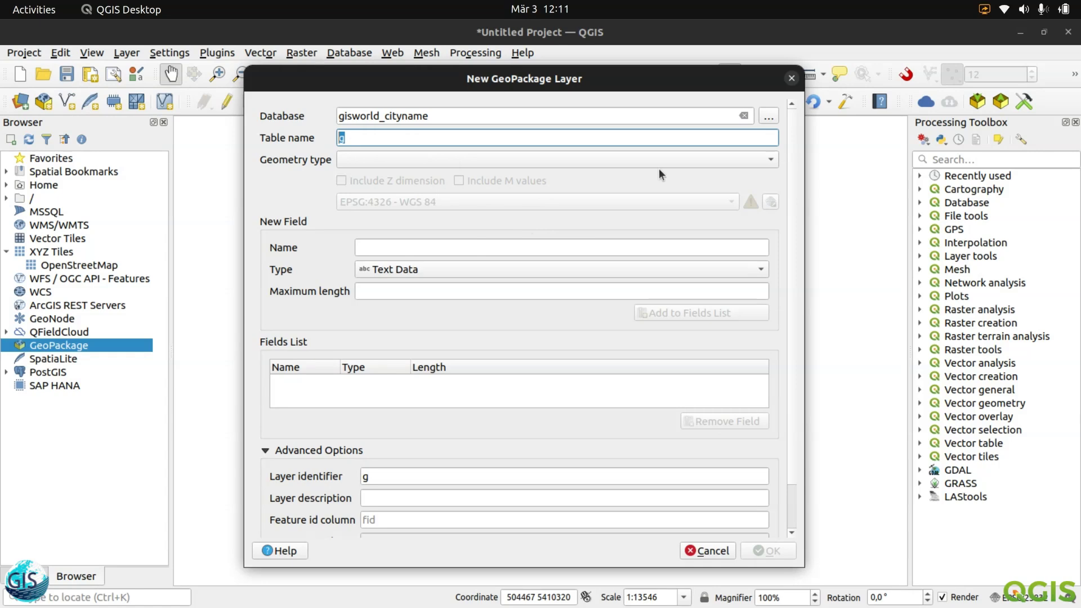
left_click(769, 116)
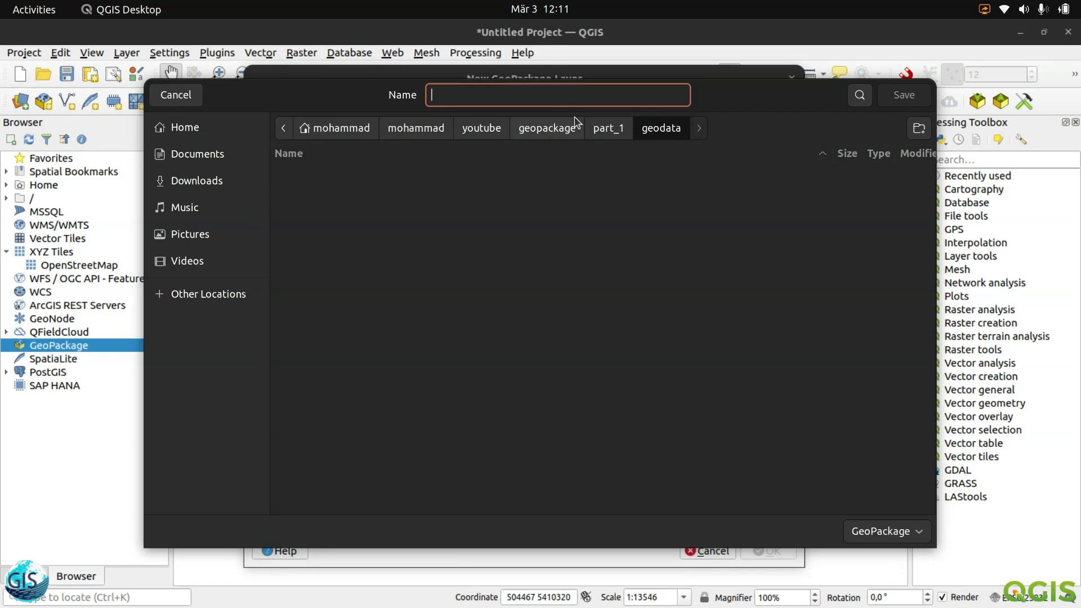
type("gisworld")
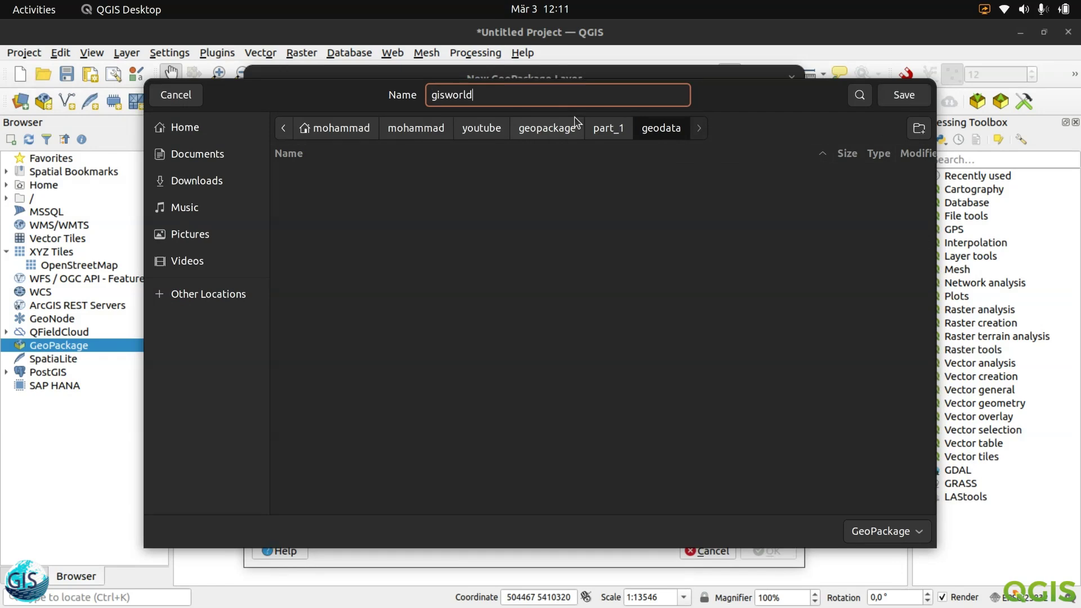
type("_cityname")
left_click(907, 96)
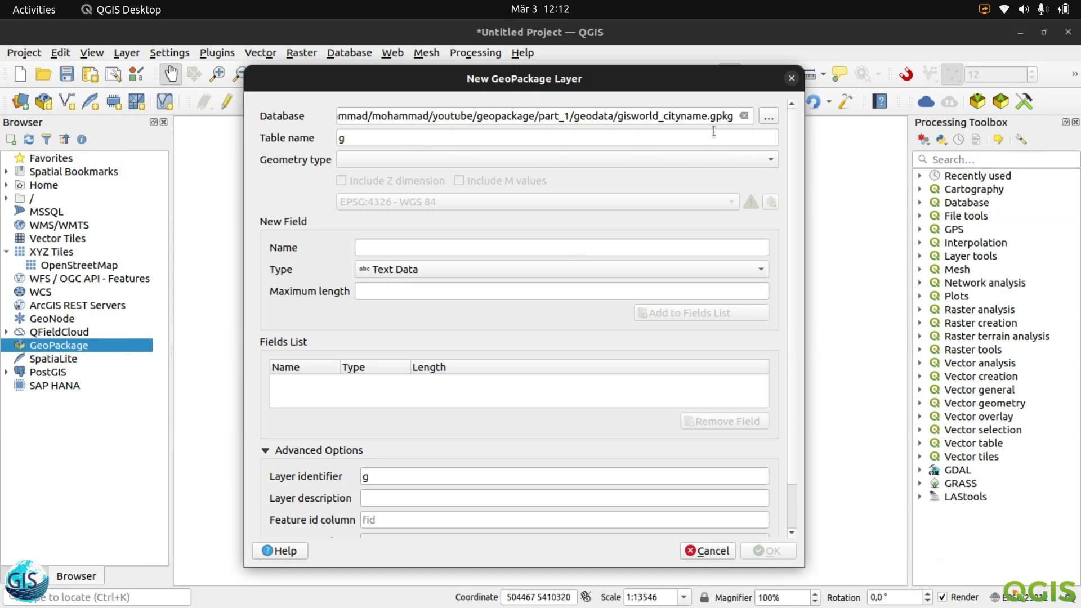
Replace the placeholder table name with osm_building and show the geometry type choices.
double_click(342, 138)
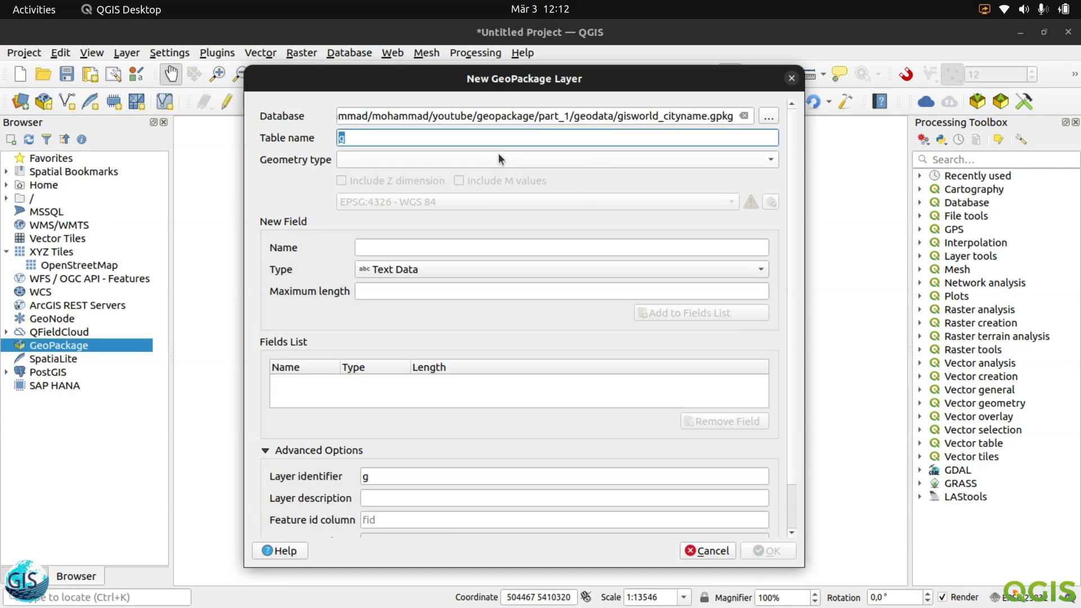
type("osm_")
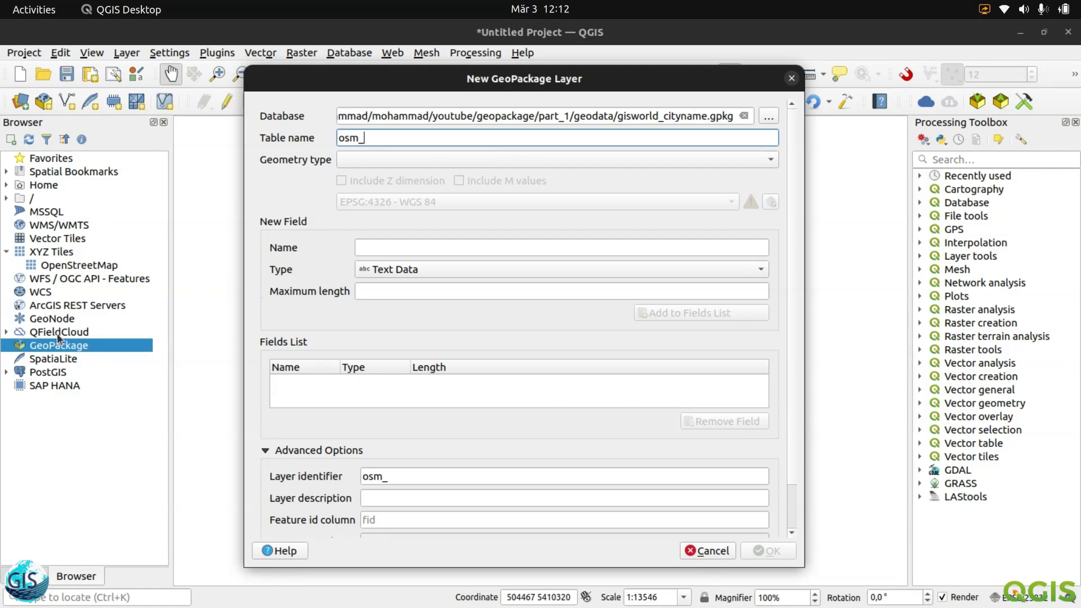
type("building")
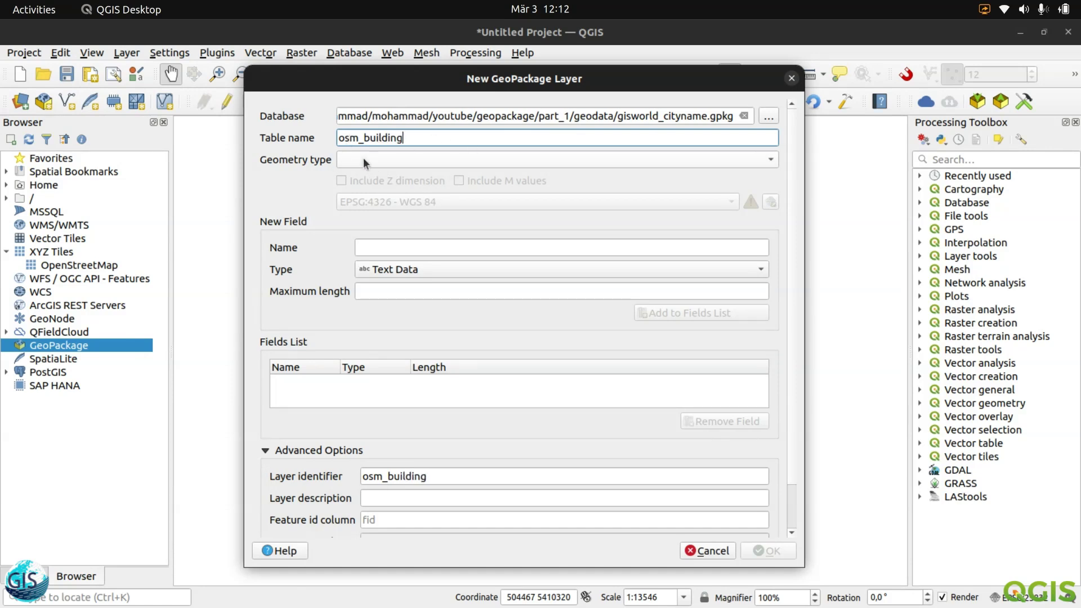
left_click(363, 158)
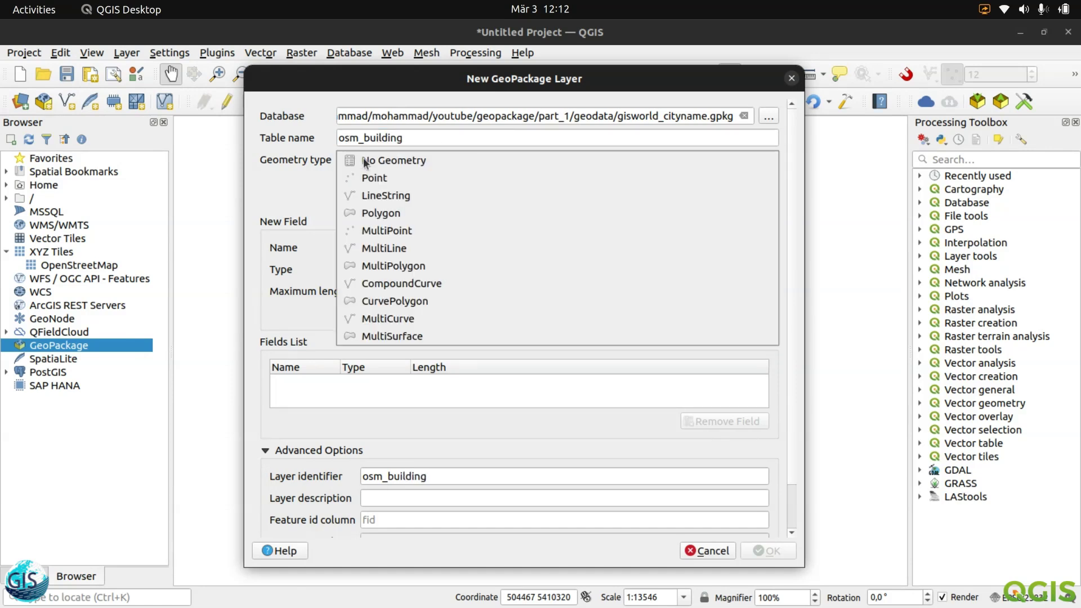
Choose Polygon as the geometry type and uncheck Include Z dimension.
left_click(386, 214)
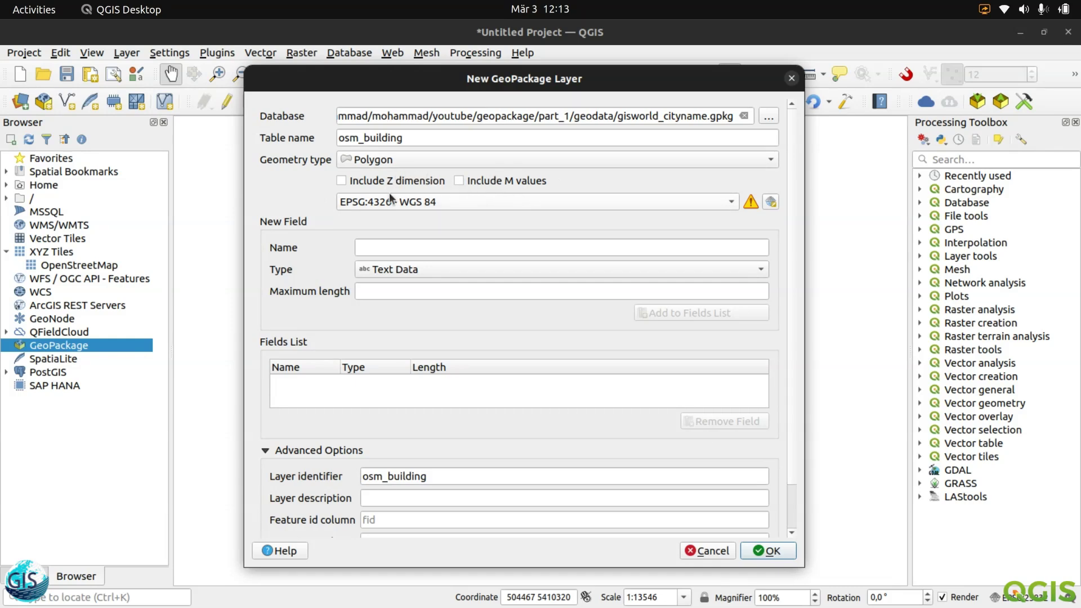
mouse_move(390, 192)
left_click(340, 181)
Filter the CRS list for 25 and confirm EPSG:25832 – ETRS89 / UTM zone 32N.
left_click(771, 201)
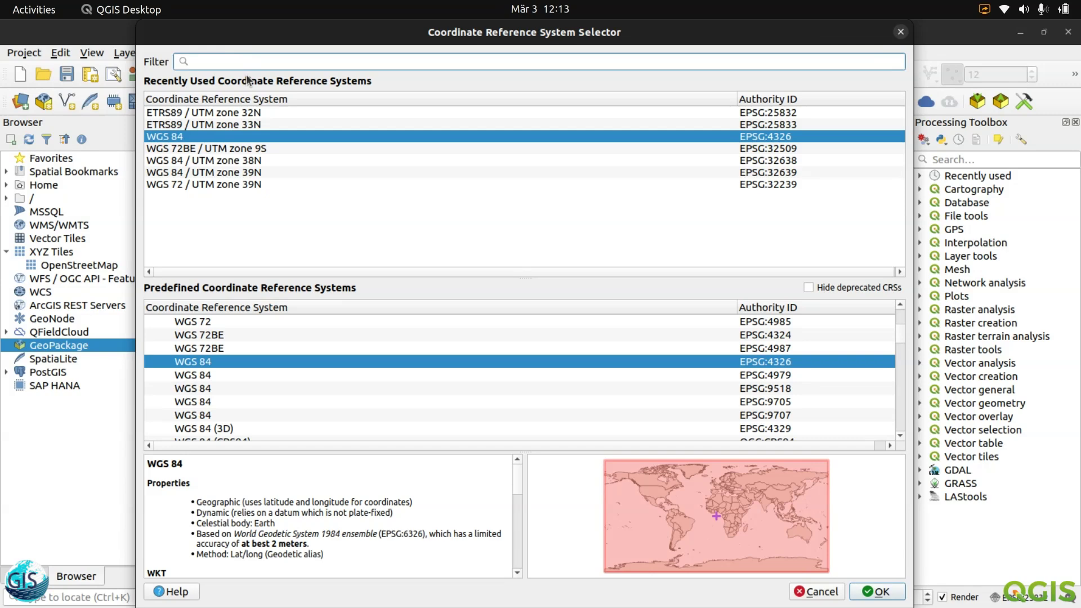
type("25")
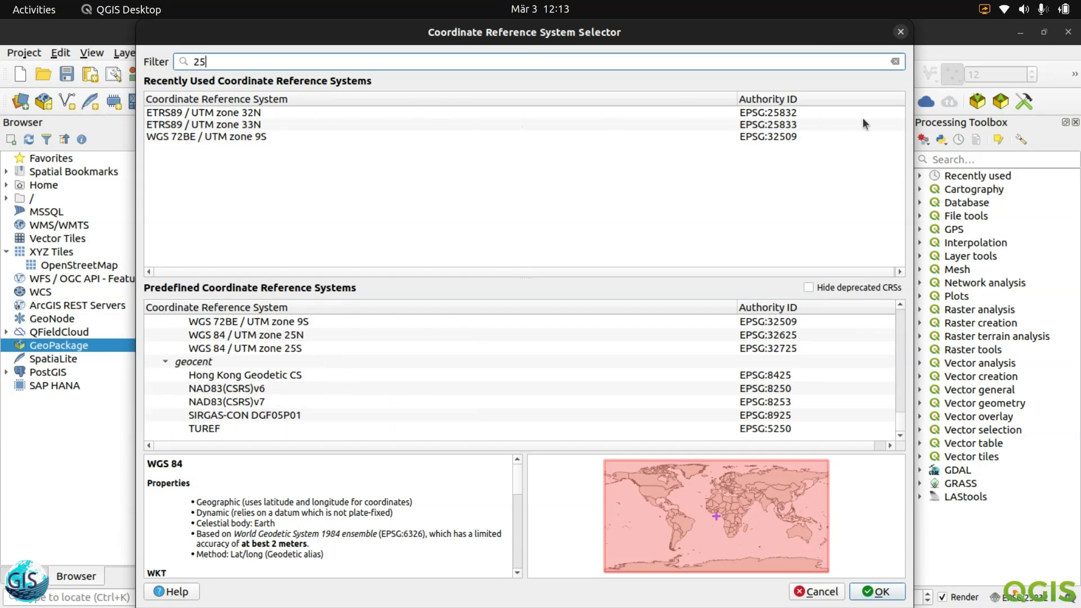
left_click(829, 117)
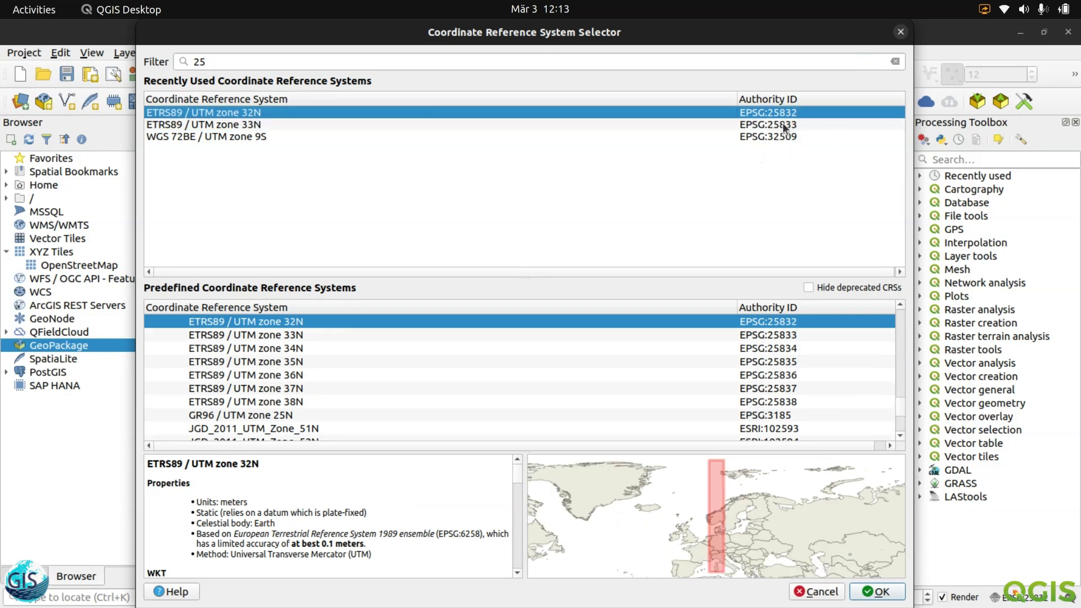
left_click(857, 593)
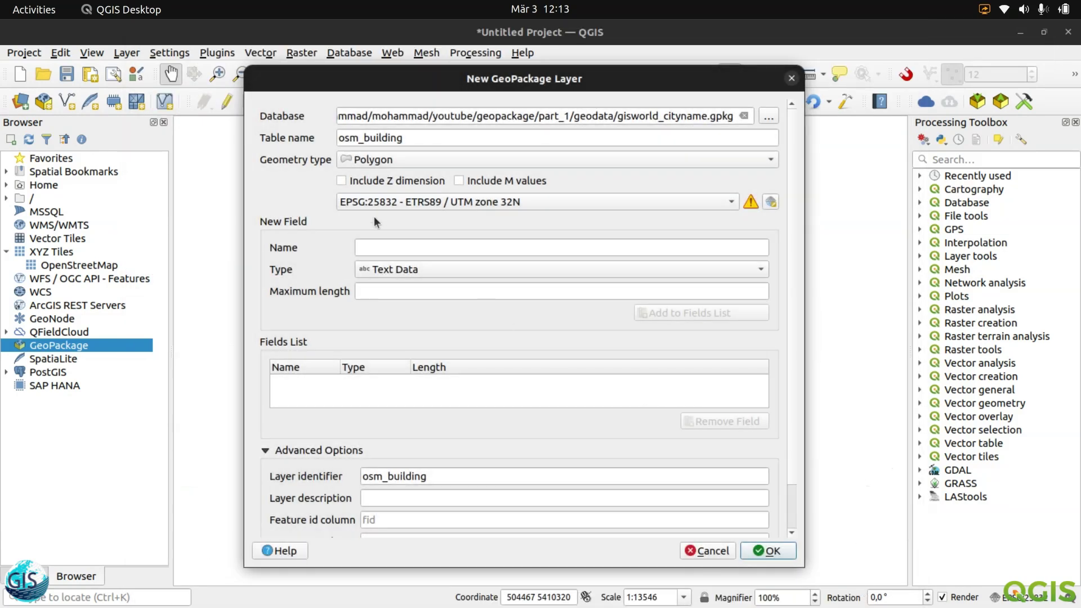
Define a Text field gml_id with maximum length 256 and add it to the Fields List.
left_click(387, 247)
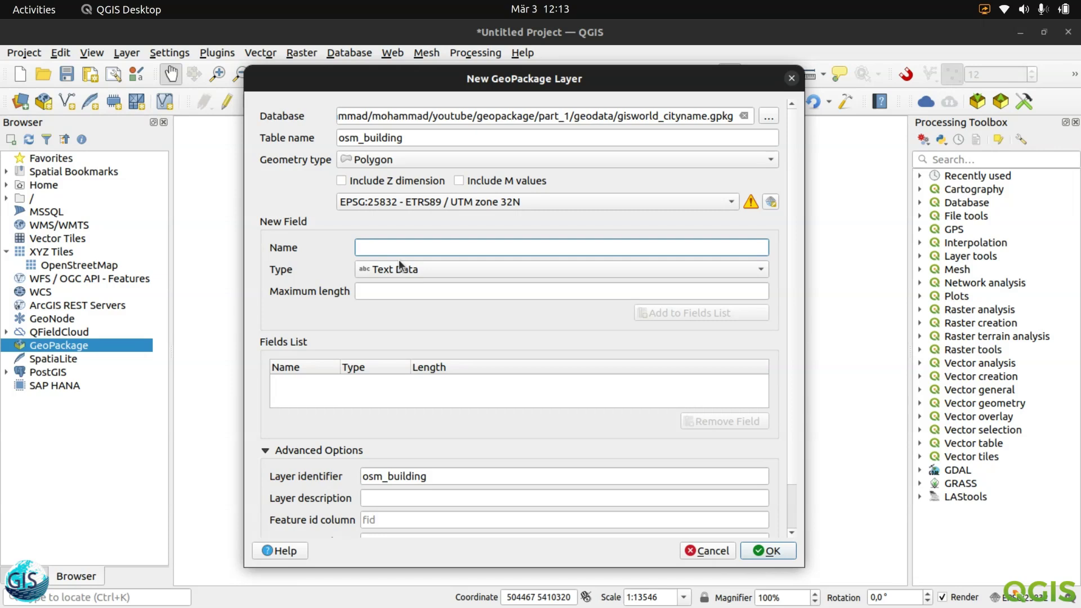
type("gml_")
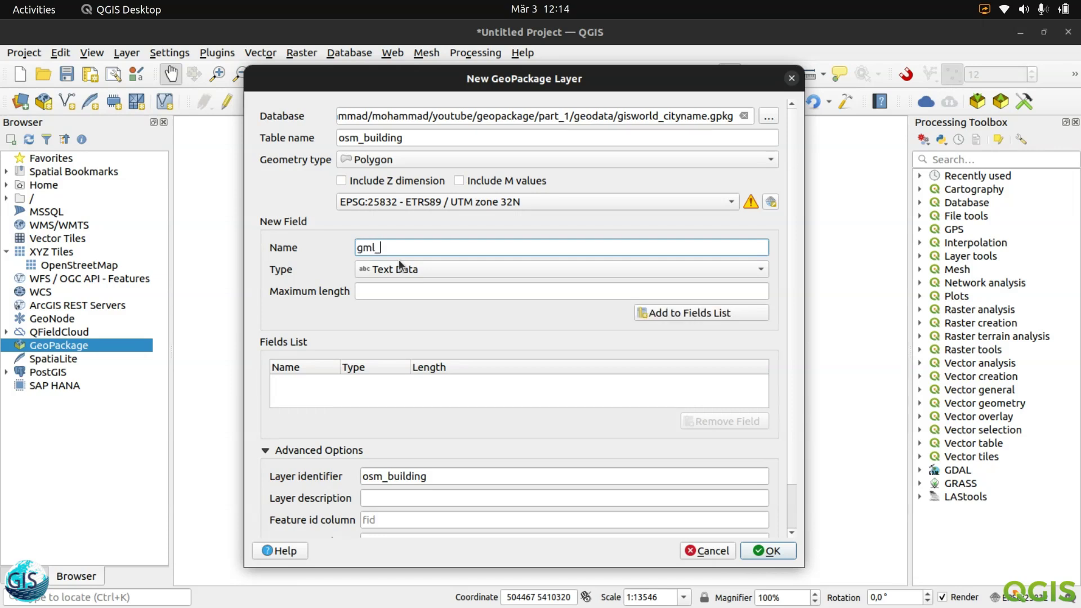
type("id")
left_click_drag(376, 248, 344, 247)
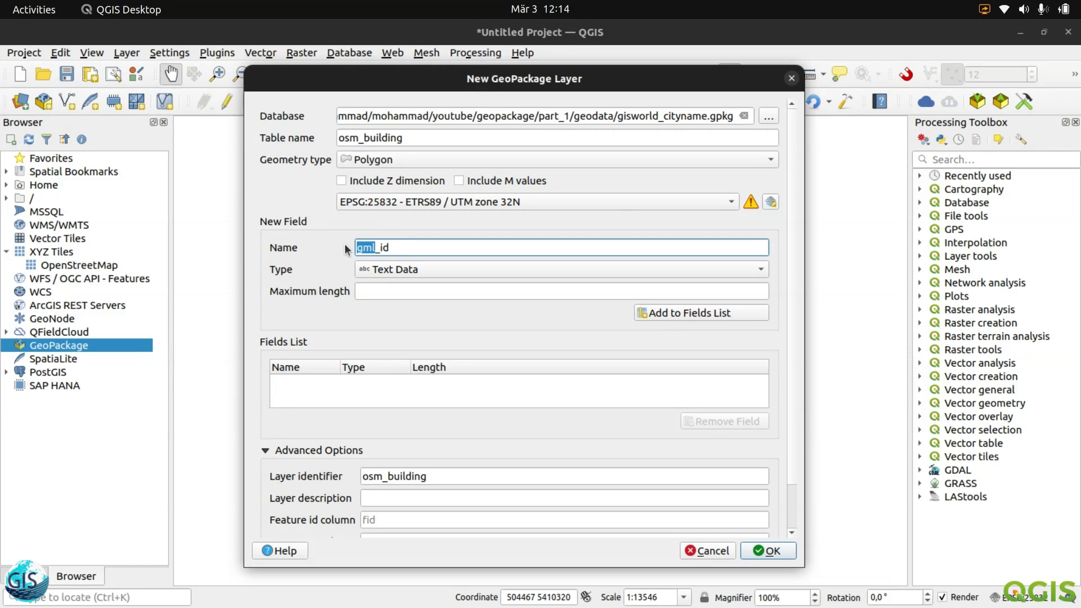
left_click(431, 248)
left_click(412, 292)
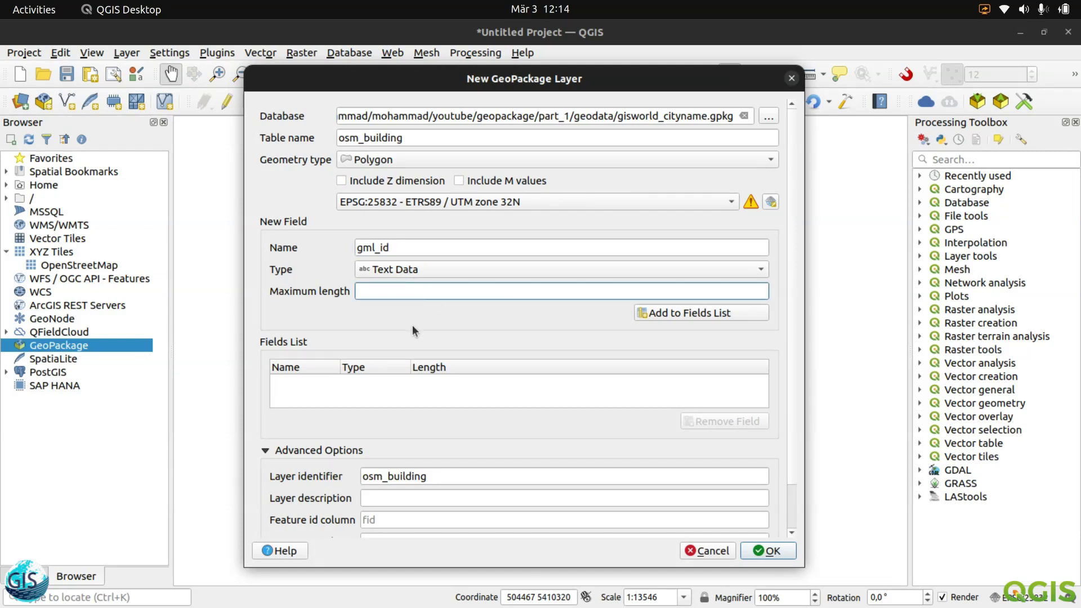
type("256")
left_click(670, 313)
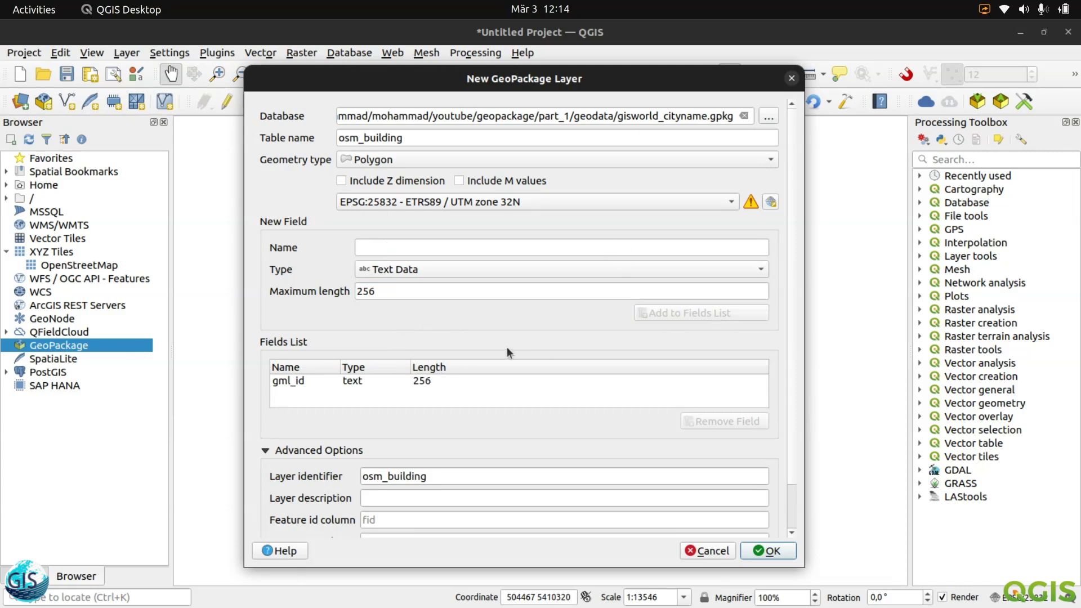
Add an 'area' field of type Decimal Number (real) to the Fields List.
left_click(380, 247)
type("area")
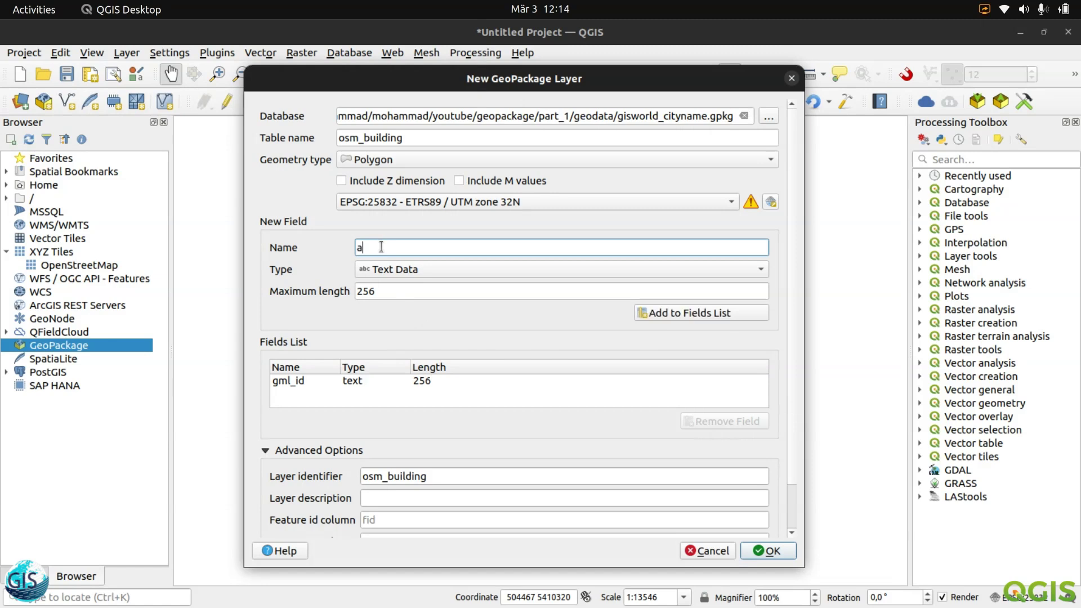
left_click(407, 269)
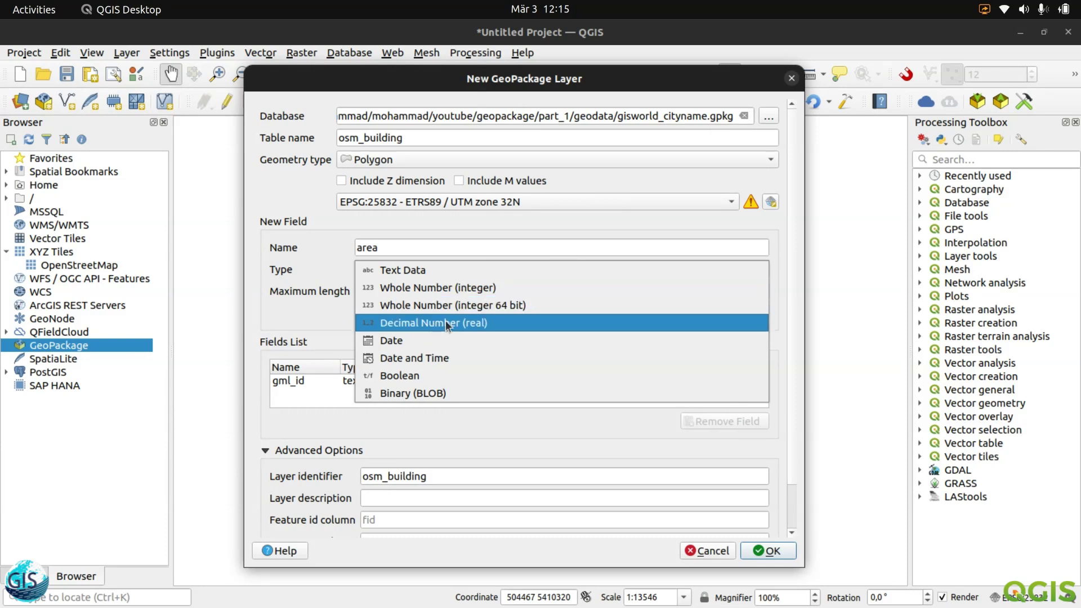
left_click(490, 324)
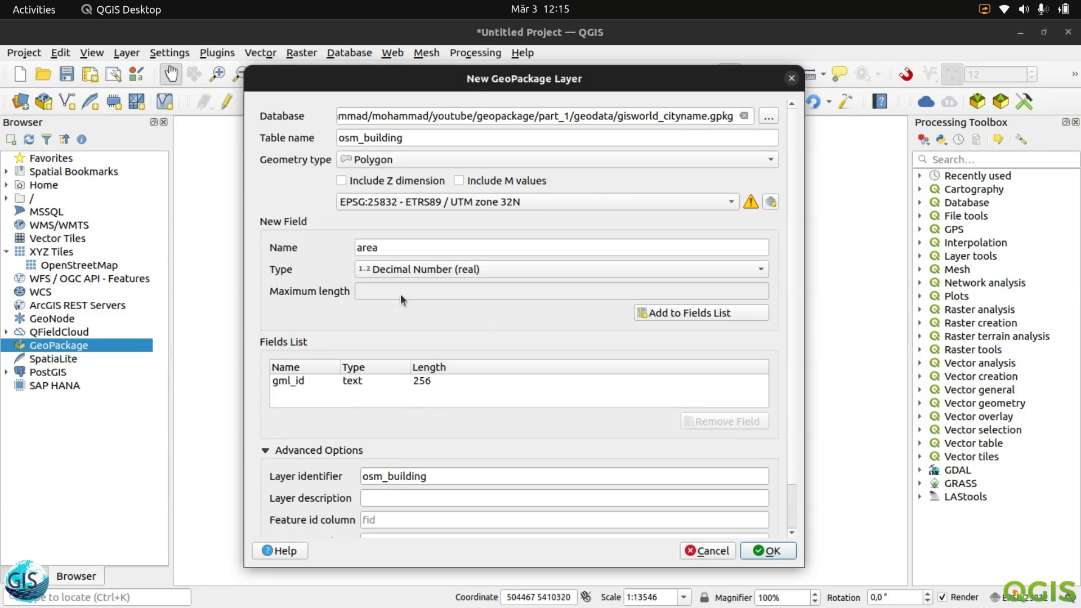
left_click(706, 314)
left_click(366, 251)
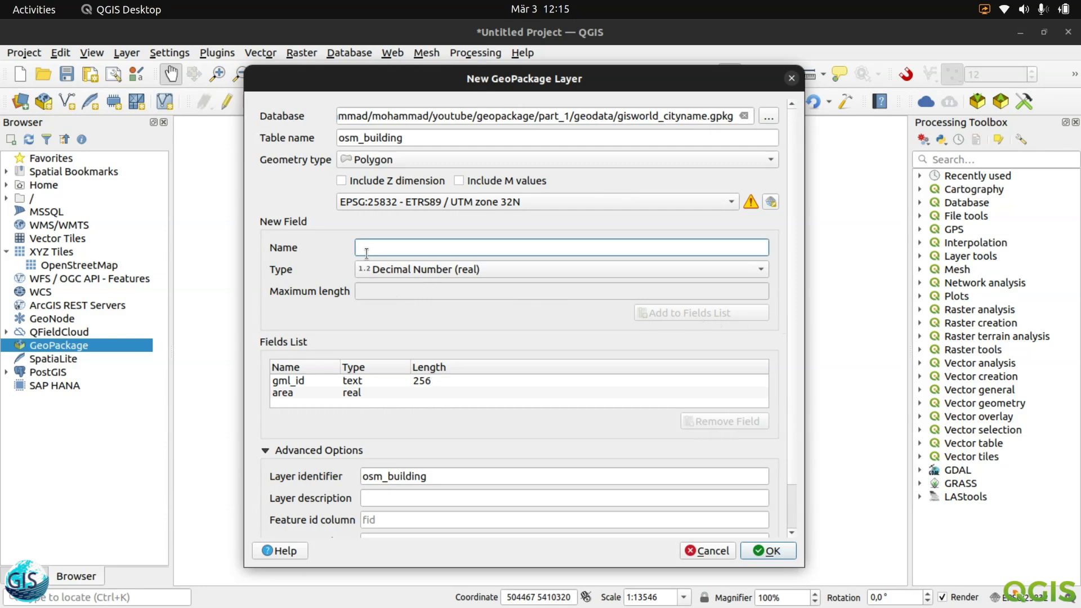
Enter 'address' as the new field's name, restoring it to lowercase after edits.
type("address")
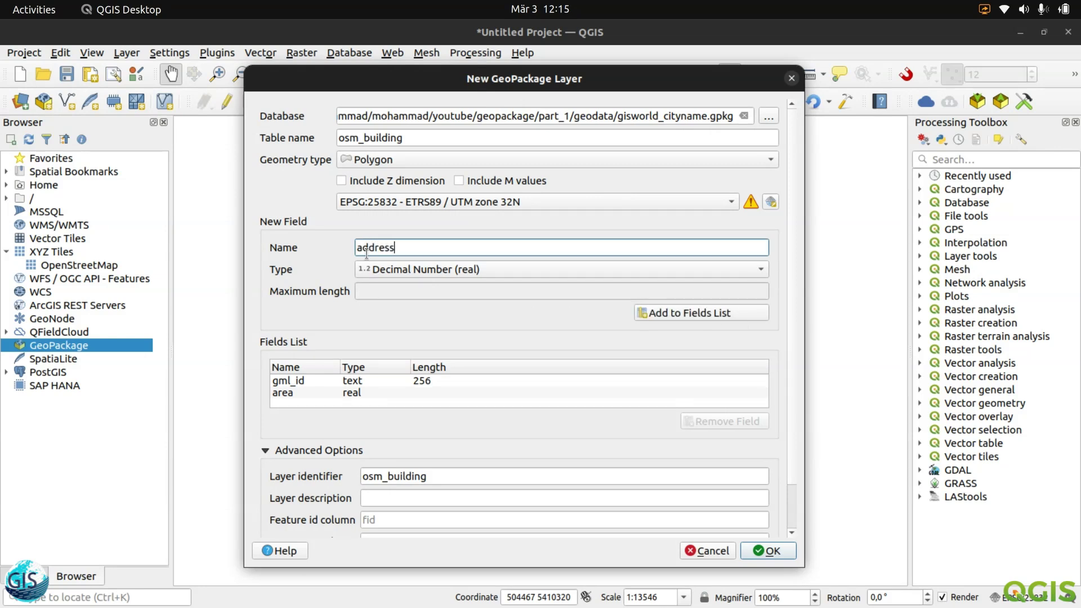
left_click_drag(405, 252, 335, 255)
left_click(401, 249)
left_click_drag(400, 249, 353, 249)
left_click(401, 249)
type("A")
key("Home")
type("\"")
type("\"")
key("BackSpace")
key("BackSpace")
key("Delete")
type("a")
left_click(408, 251)
Make address a Text Data field with maximum length 512 and add it to the Fields List.
left_click(397, 270)
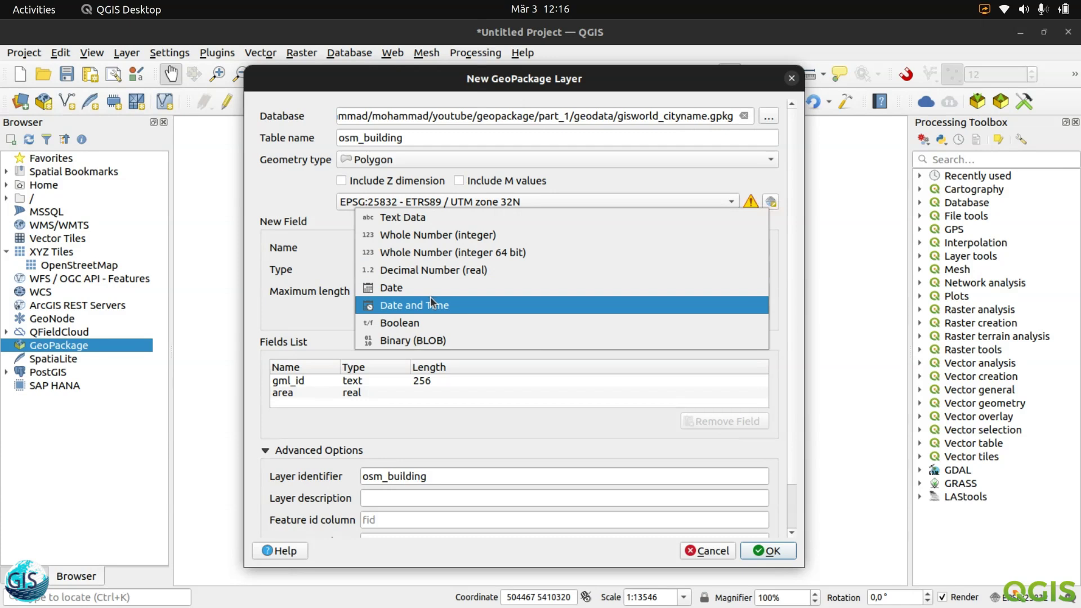
left_click(434, 218)
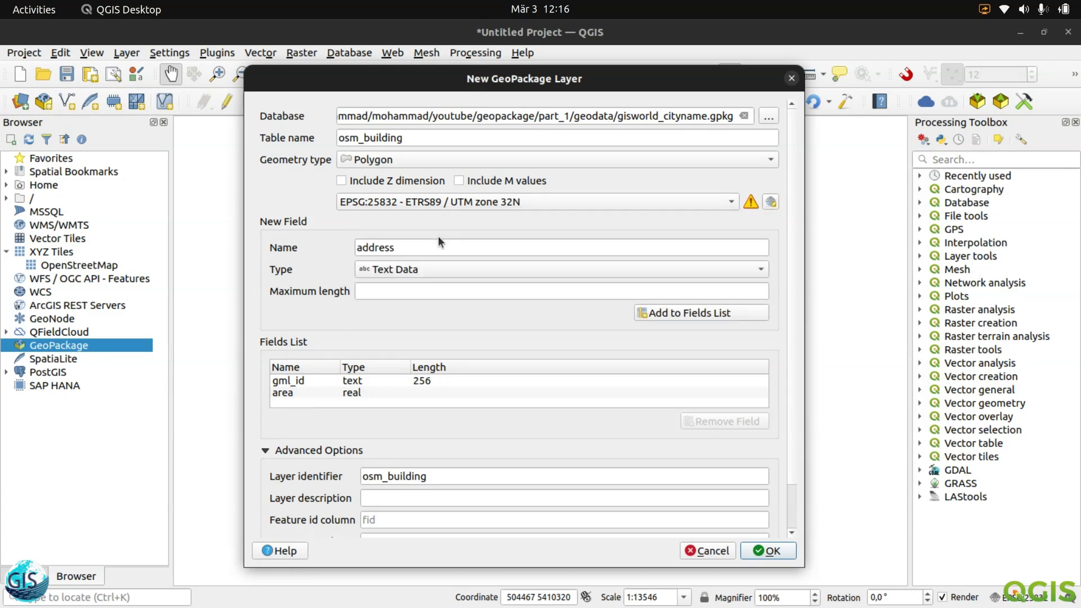
left_click(394, 291)
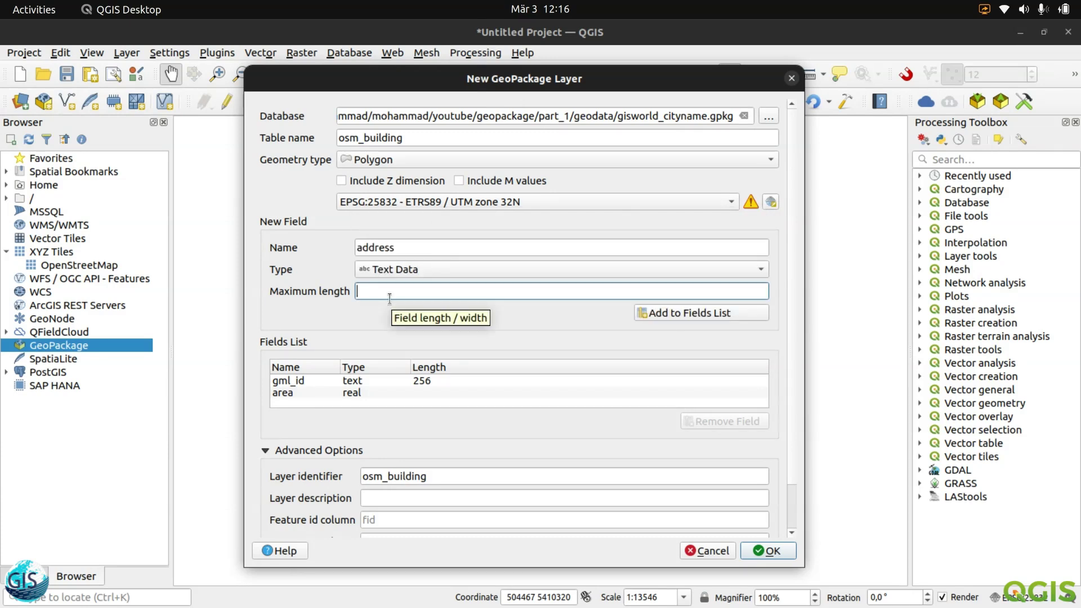
type("512")
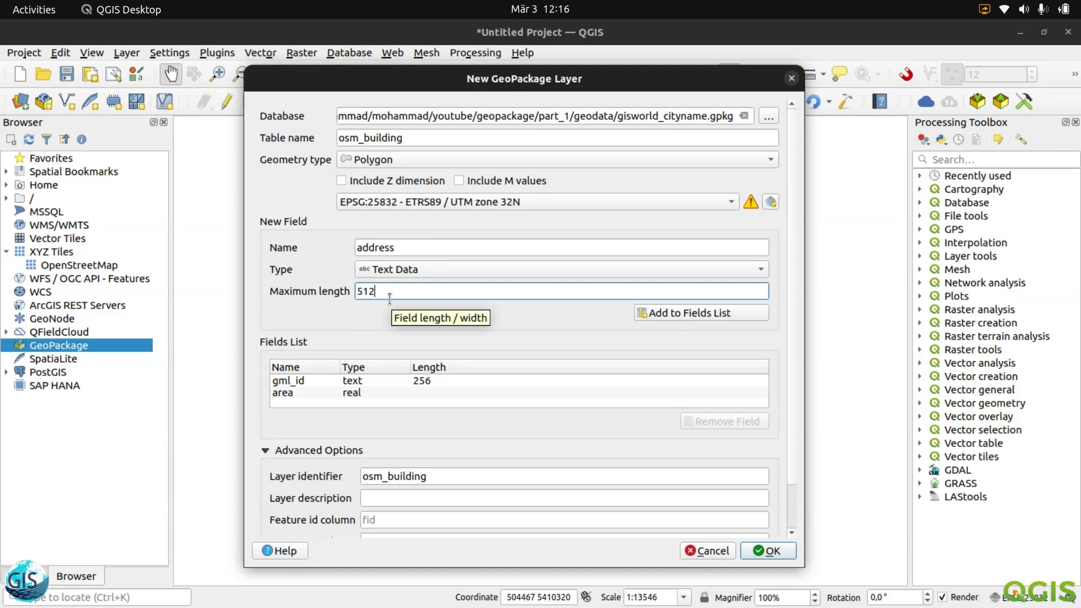
left_click(692, 314)
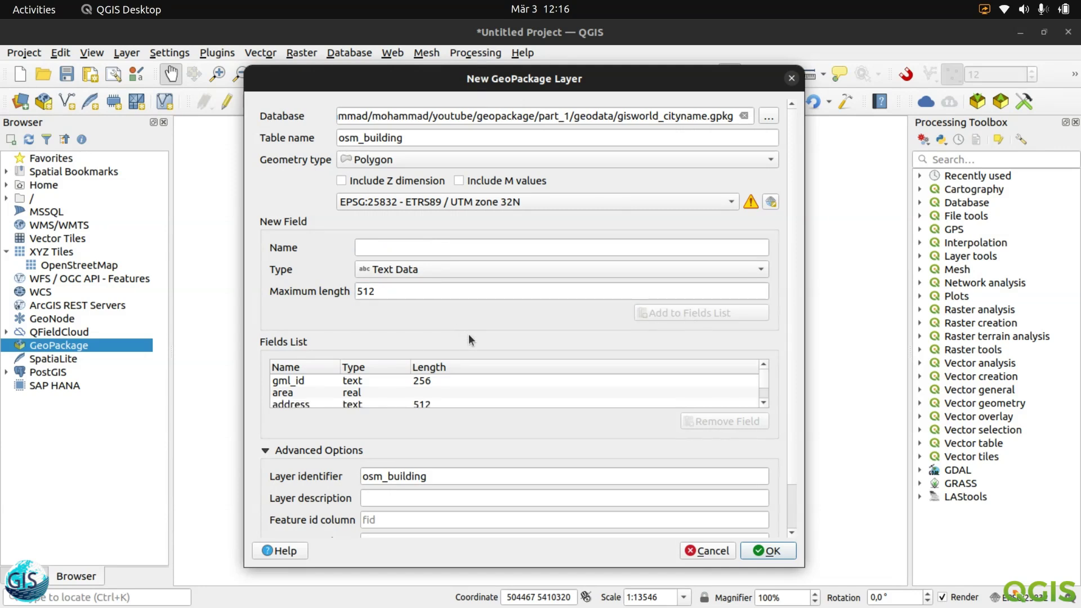
left_click(407, 249)
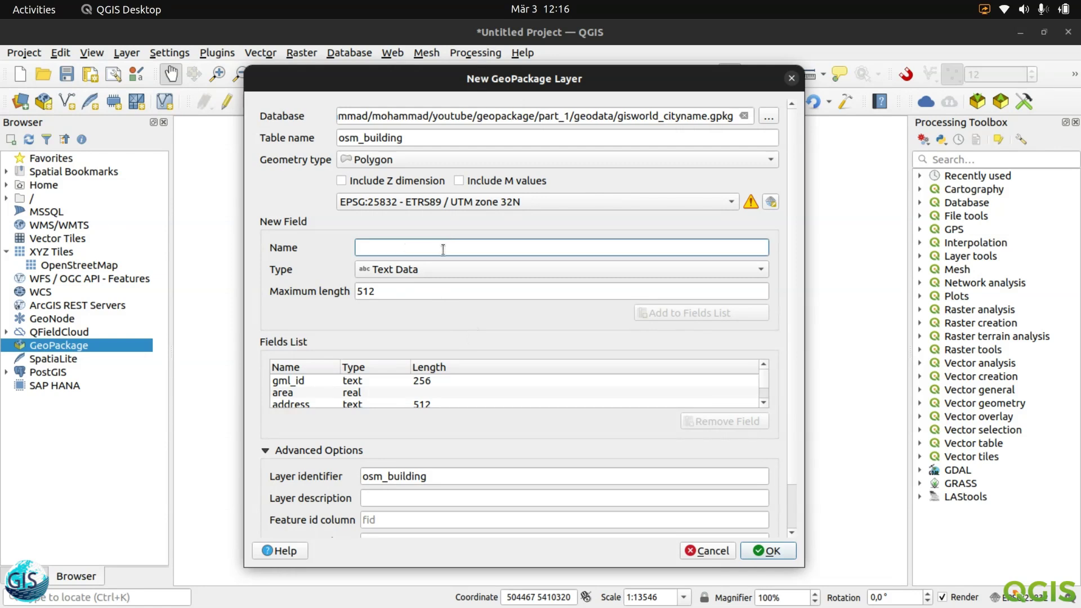
Add the landparcel_gml_id field and widen the Name column so it shows fully.
type("land")
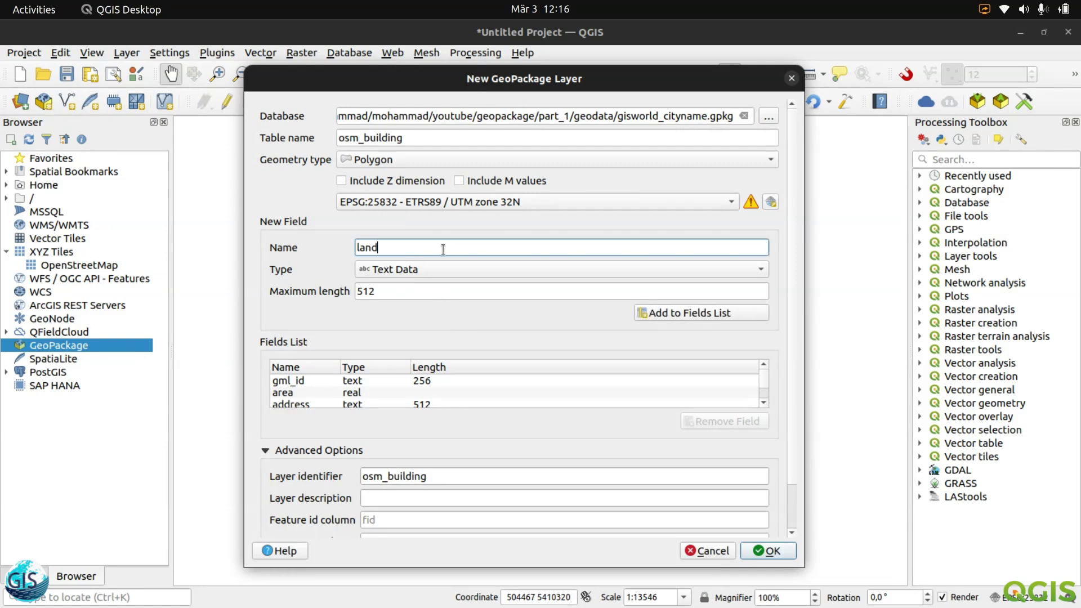
type("parcel_gml_id")
left_click_drag(443, 248, 359, 246)
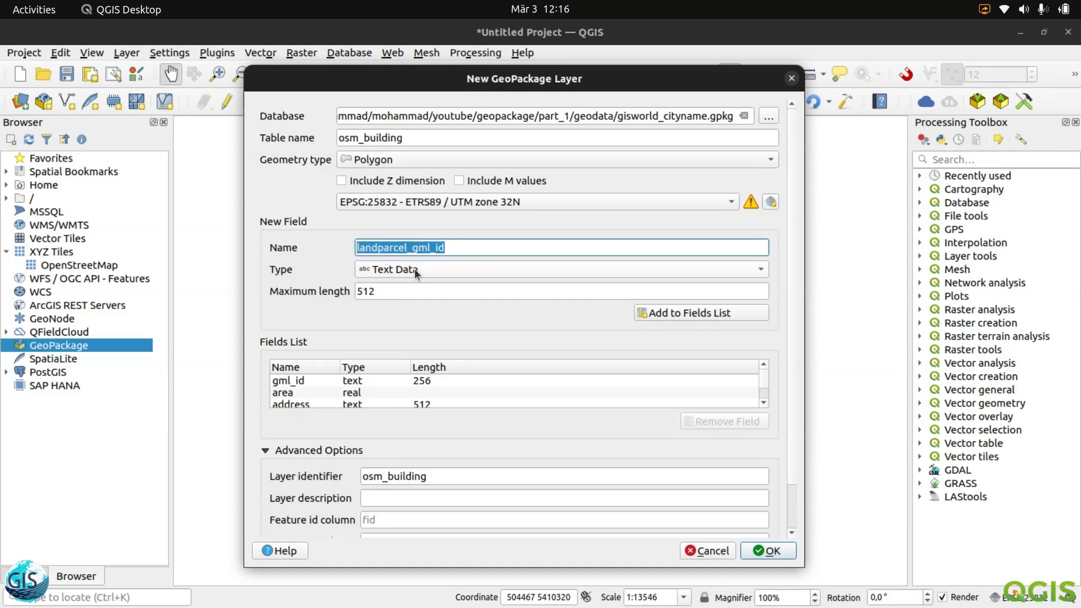
left_click(681, 313)
scroll(424, 378, "down", 3)
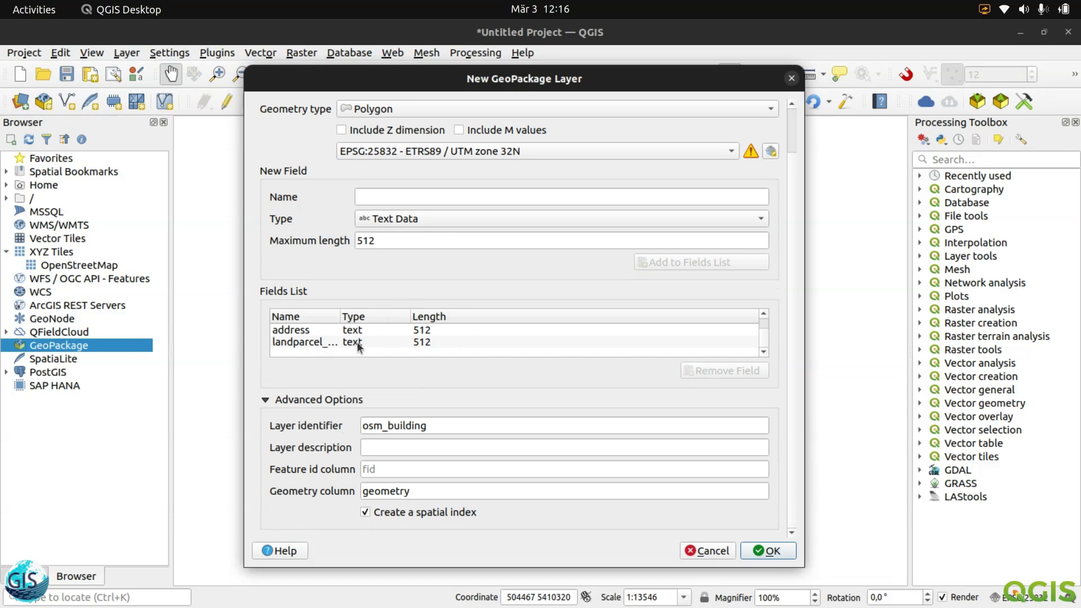
left_click_drag(340, 317, 388, 314)
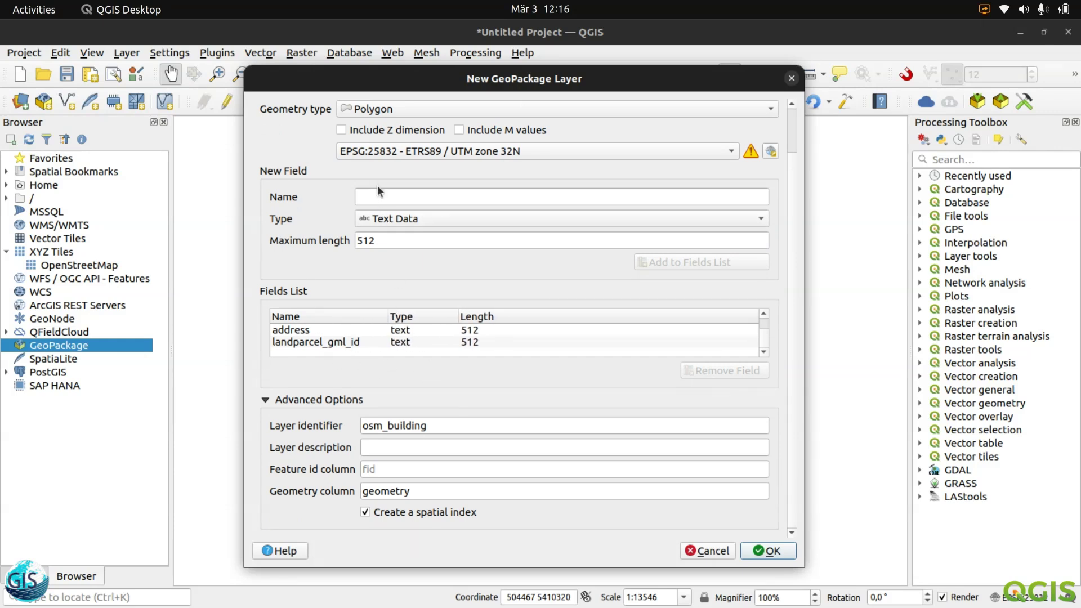
left_click(418, 199)
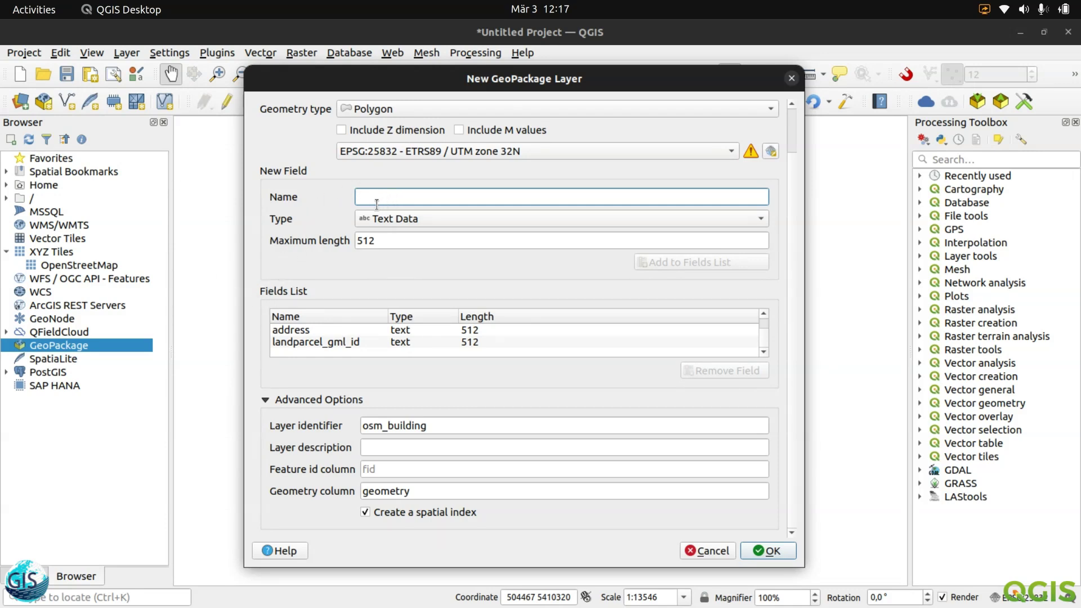
Add state_name and city_name text fields with maximum length 256.
type("stat")
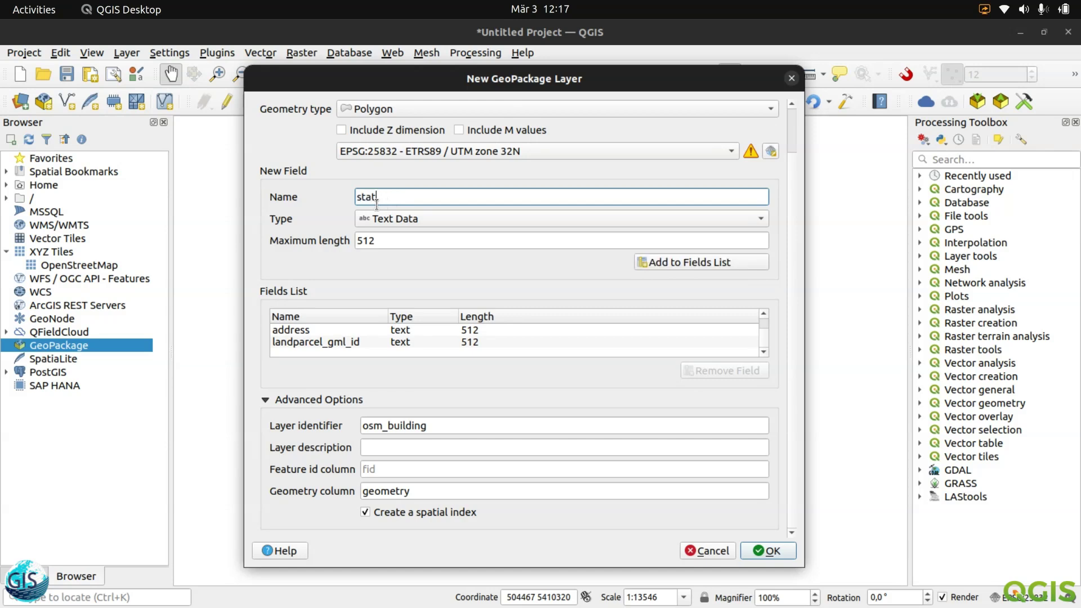
type("e_name")
double_click(373, 241)
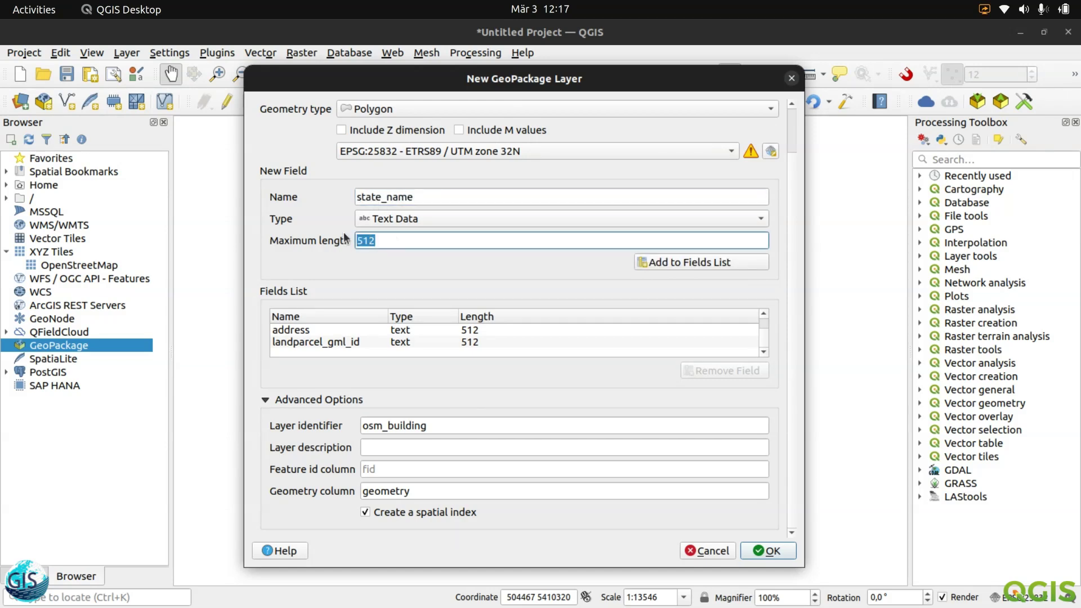
type("256")
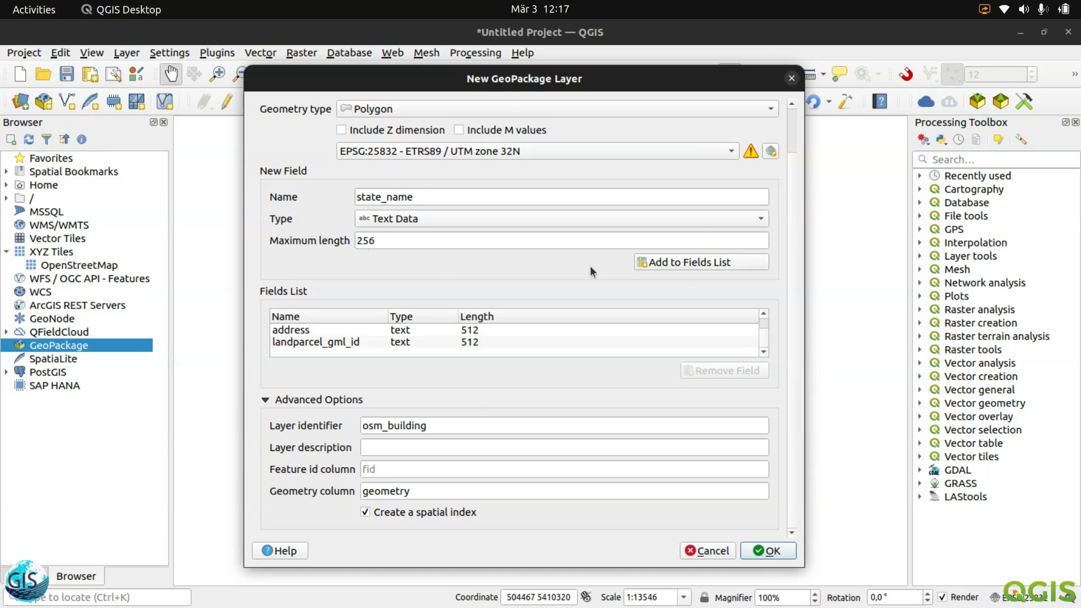
left_click(689, 262)
left_click(409, 191)
type("city")
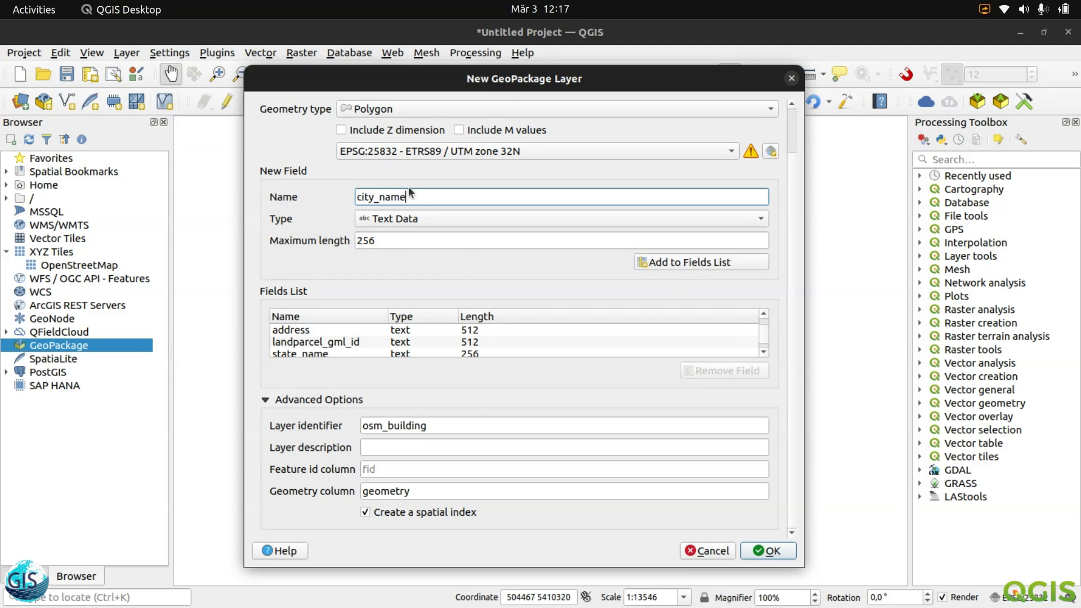
left_click(690, 262)
left_click(403, 197)
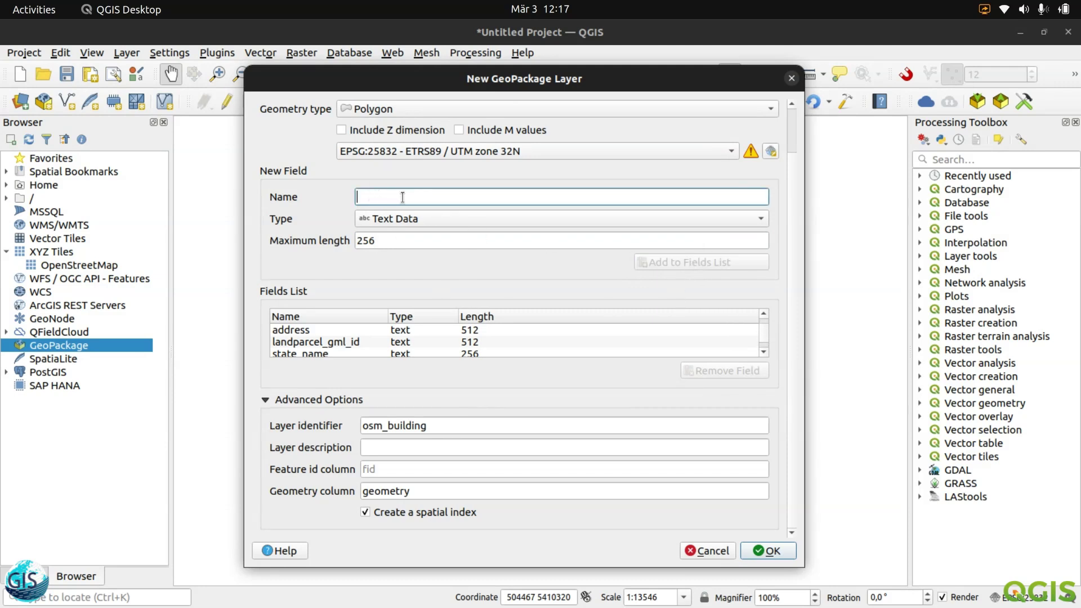
Add a created_time Date and Time field, then enter modified_time as the next name.
type("created_time")
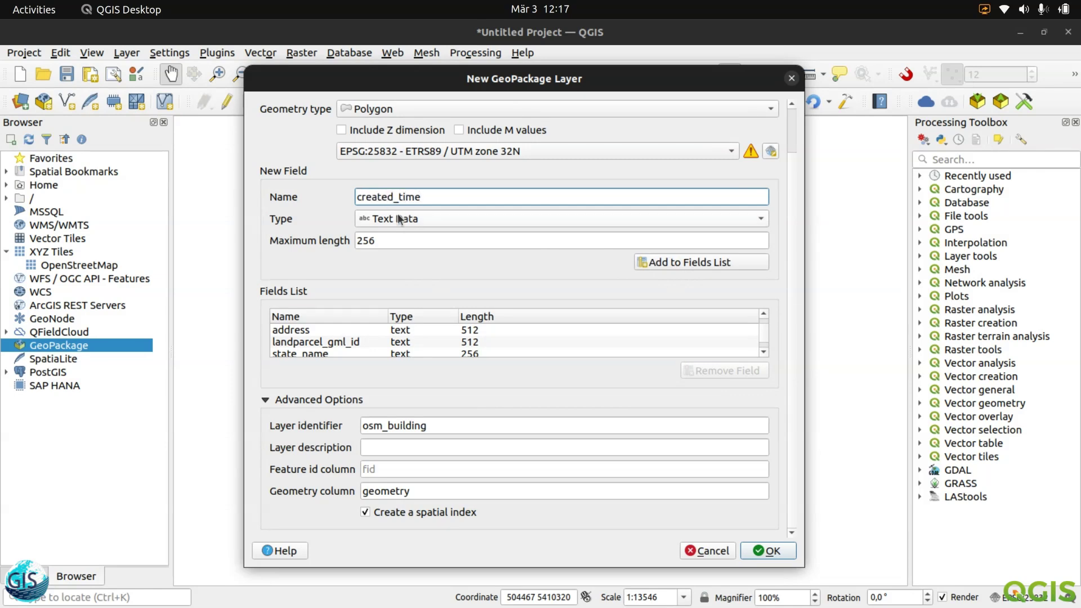
left_click(408, 219)
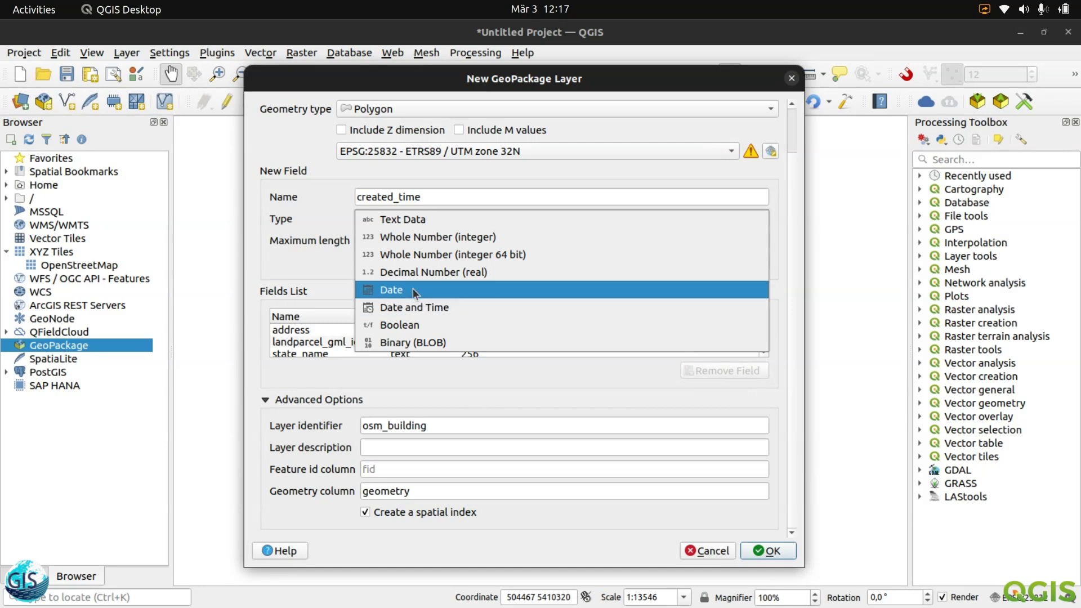
left_click(443, 304)
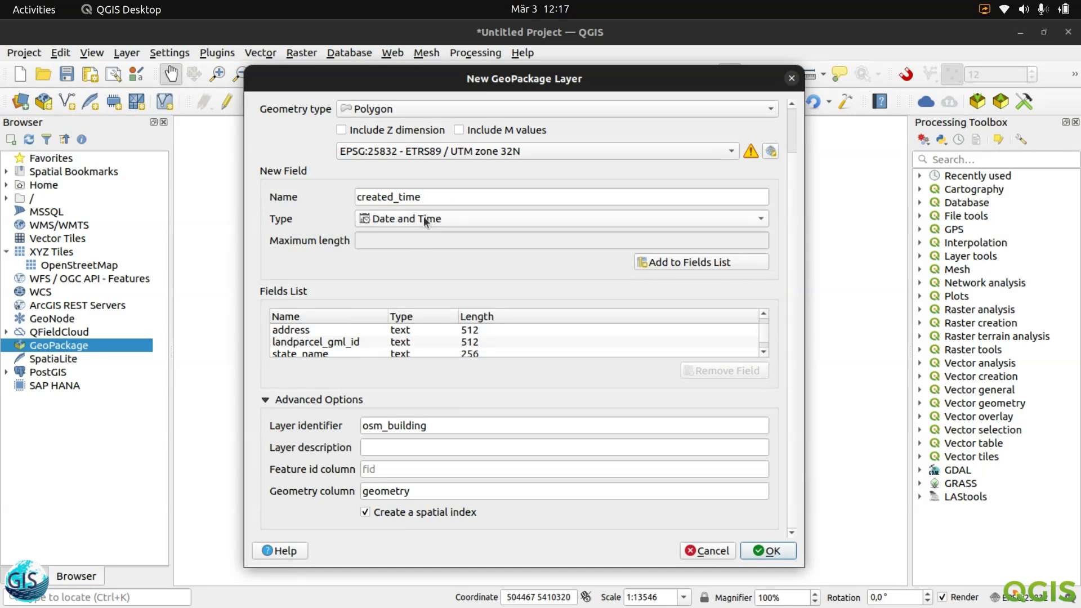
left_click(397, 220)
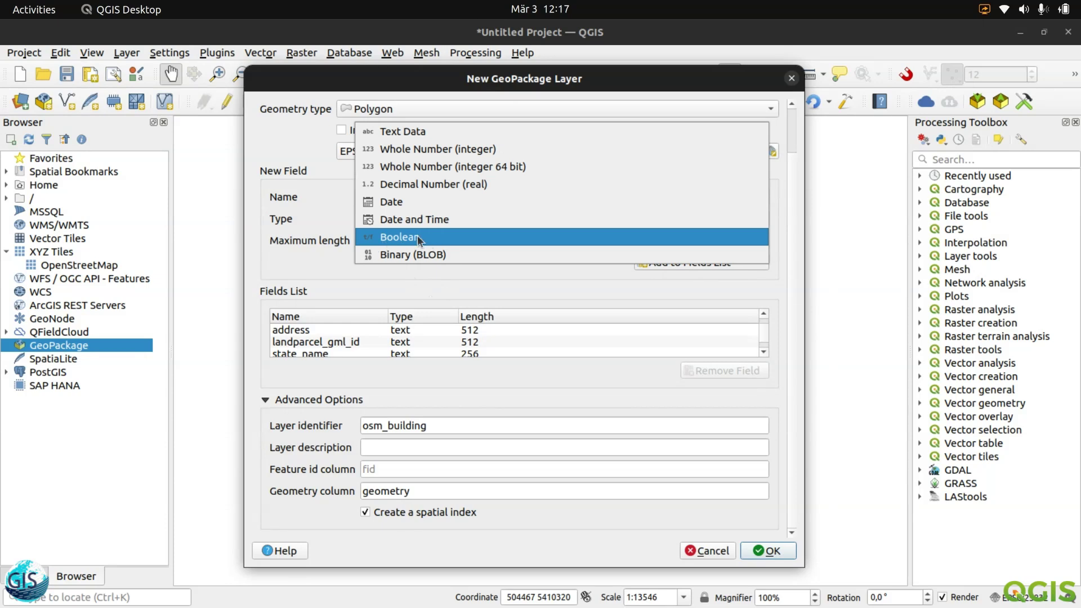
left_click(427, 223)
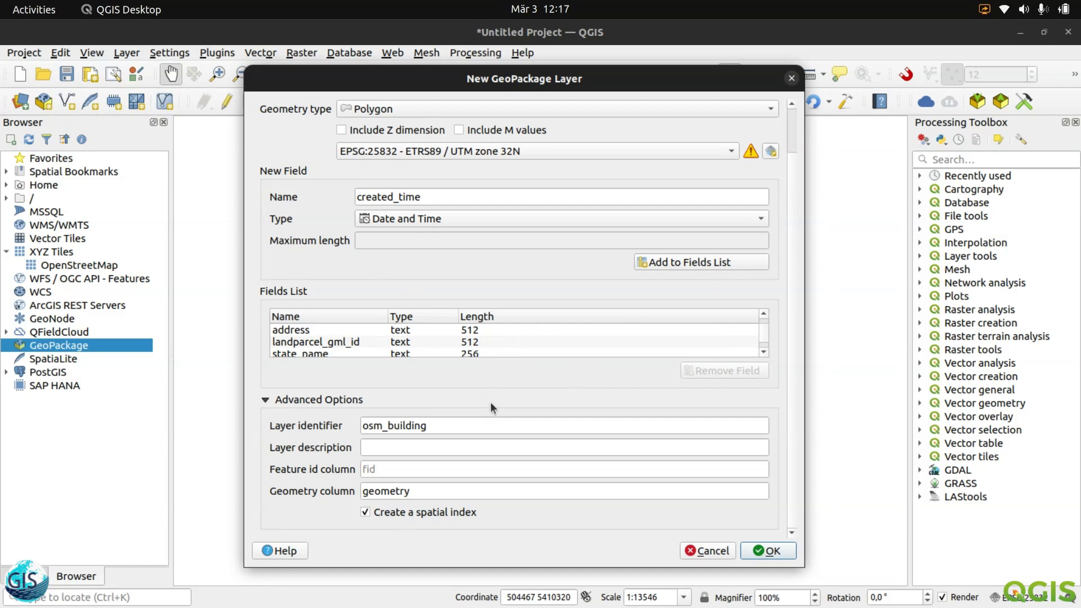
scroll(466, 332, "down", 1)
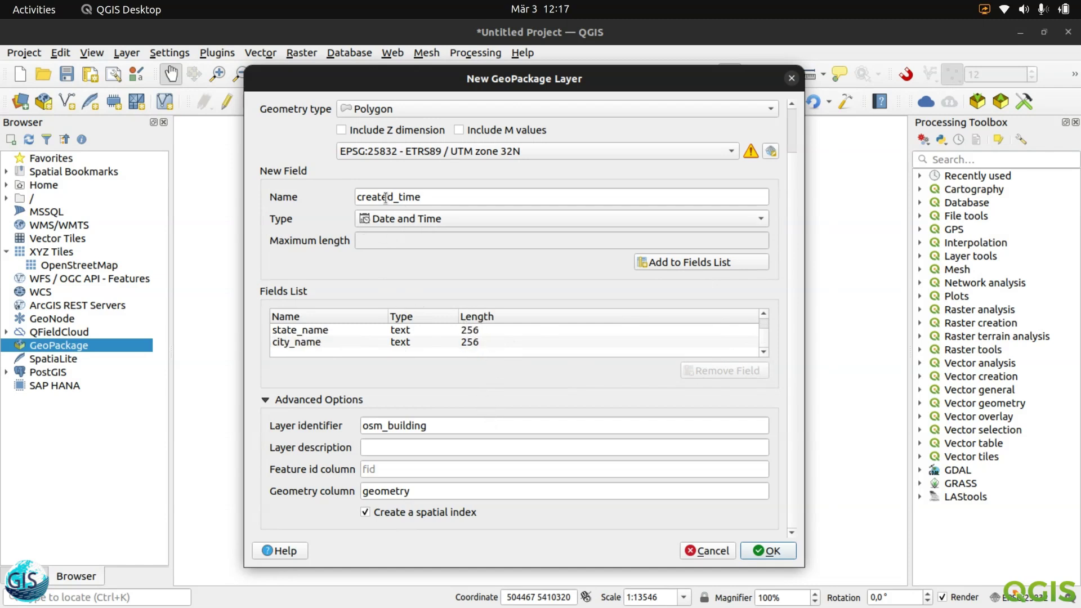
left_click(678, 264)
left_click(437, 193)
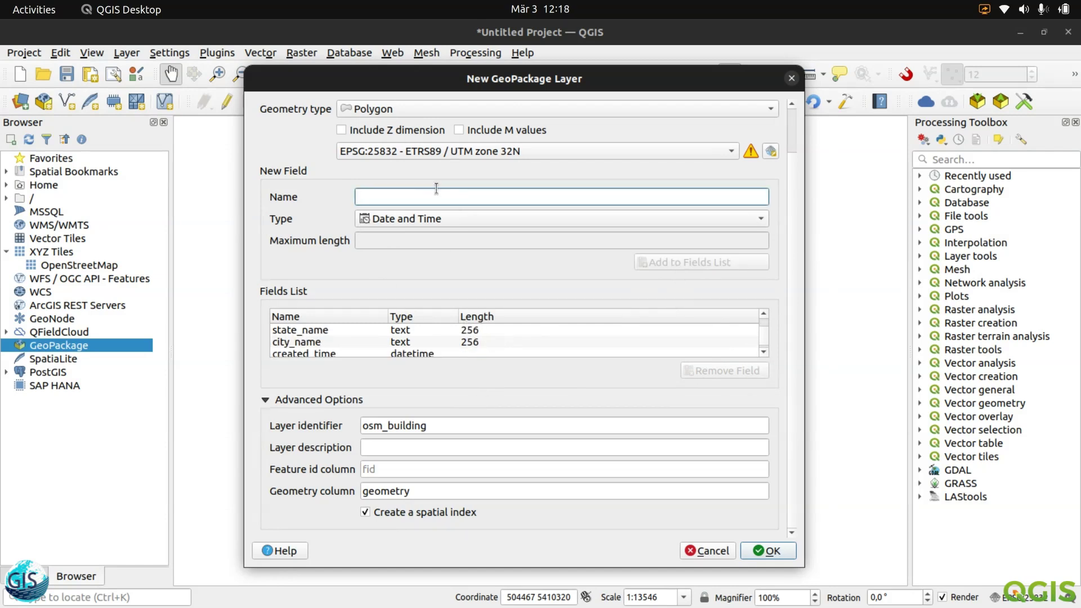
type("modified")
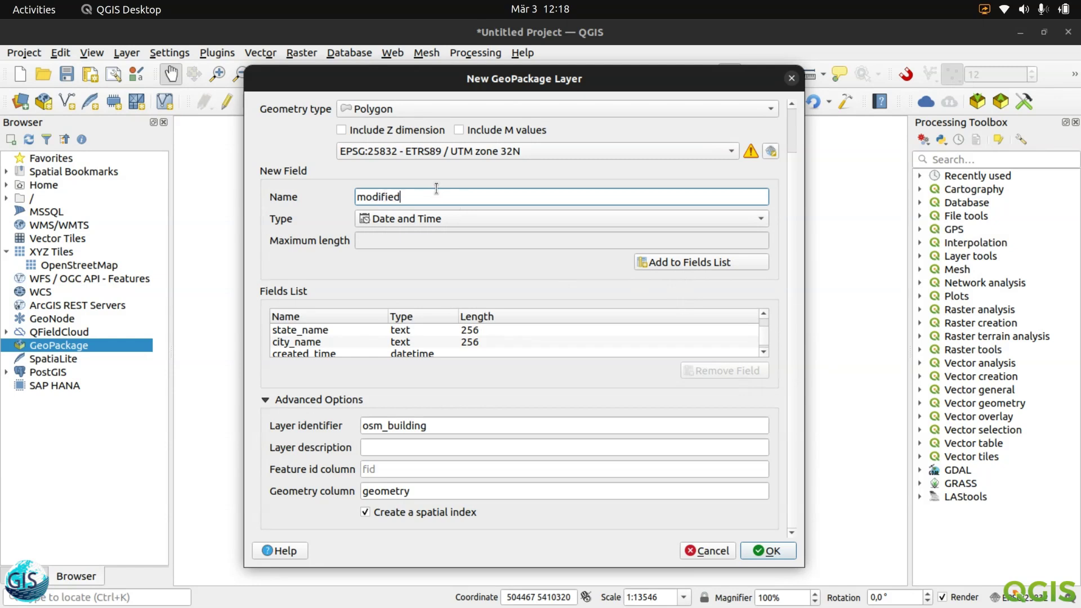
type("_time")
Rename the geometry column from 'geometry' to 'geom' and create the osm_building layer.
left_click_drag(419, 485, 339, 487)
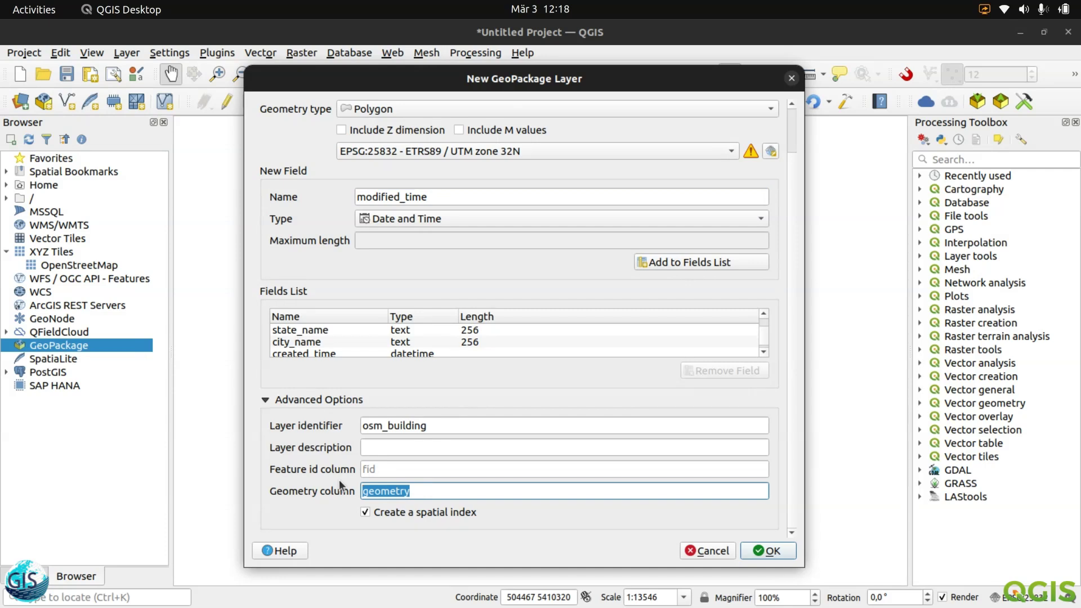
type("geom")
left_click(795, 336)
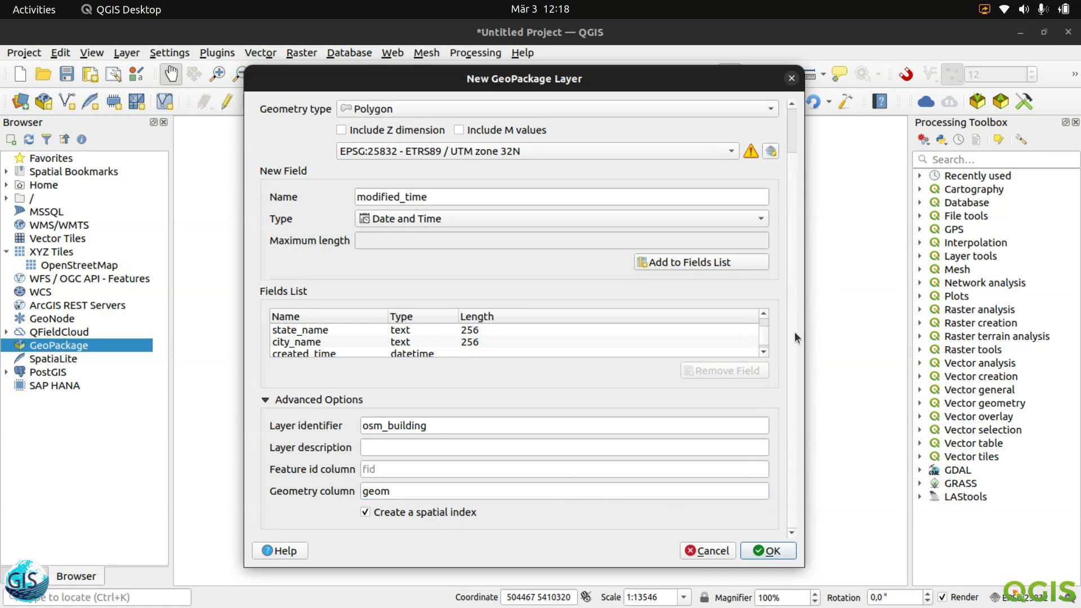
scroll(400, 389, "up", 3)
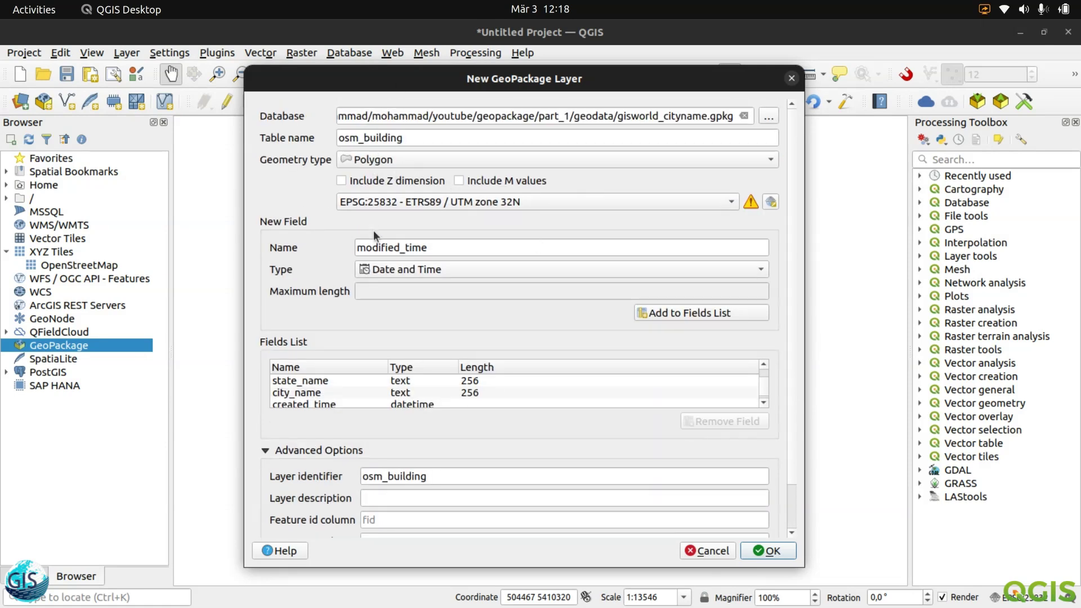
scroll(450, 413, "down", 3)
left_click(771, 552)
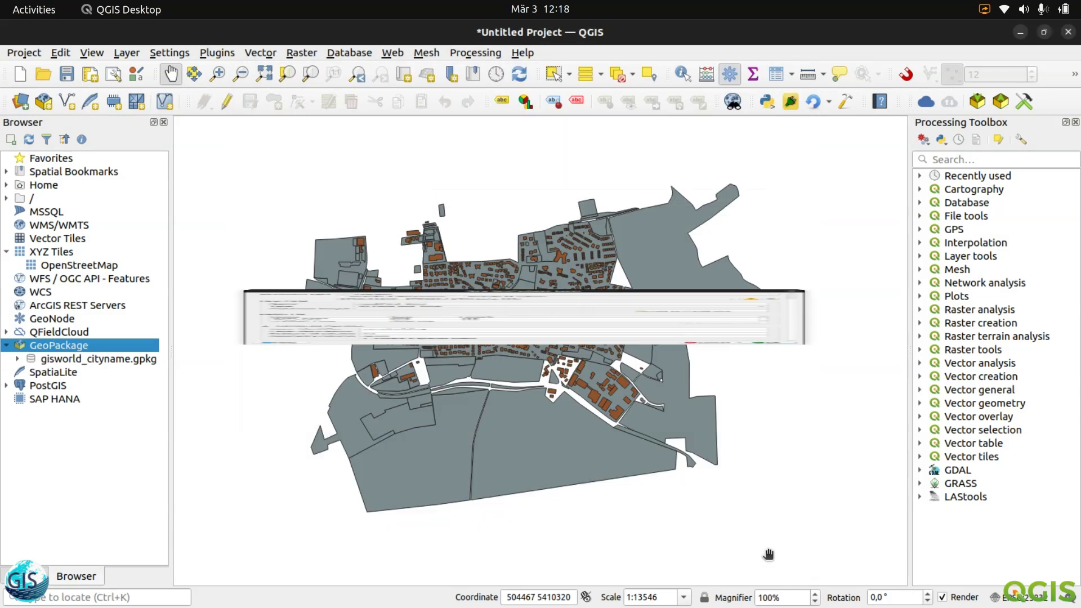
List osm_building's Fields under gisworld_cityname.gpkg in the Browser, selecting created_time.
left_click(18, 359)
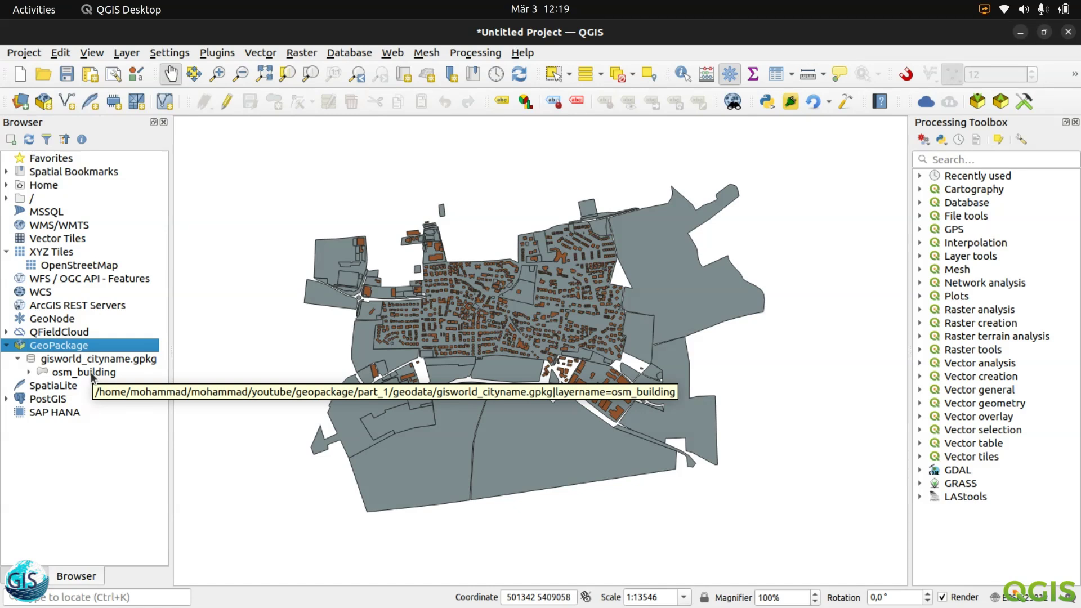
left_click(29, 373)
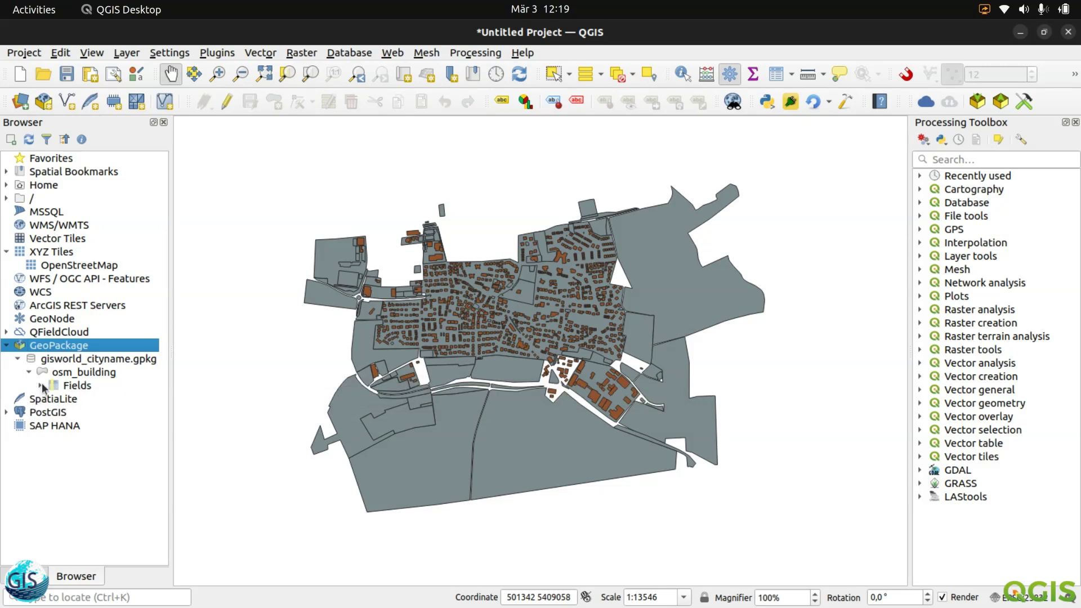
left_click(41, 386)
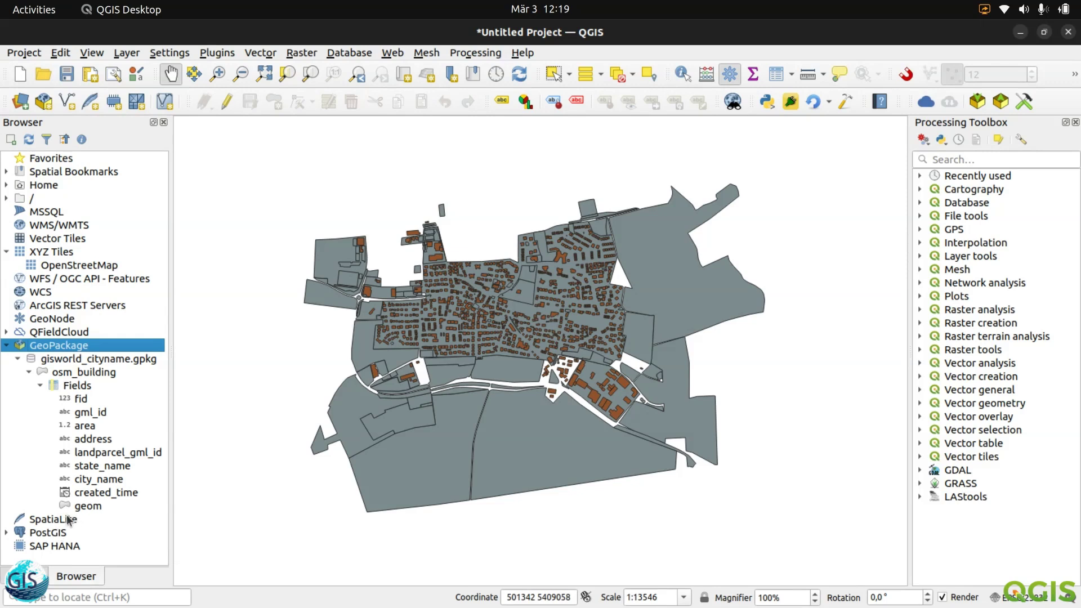
left_click(123, 496)
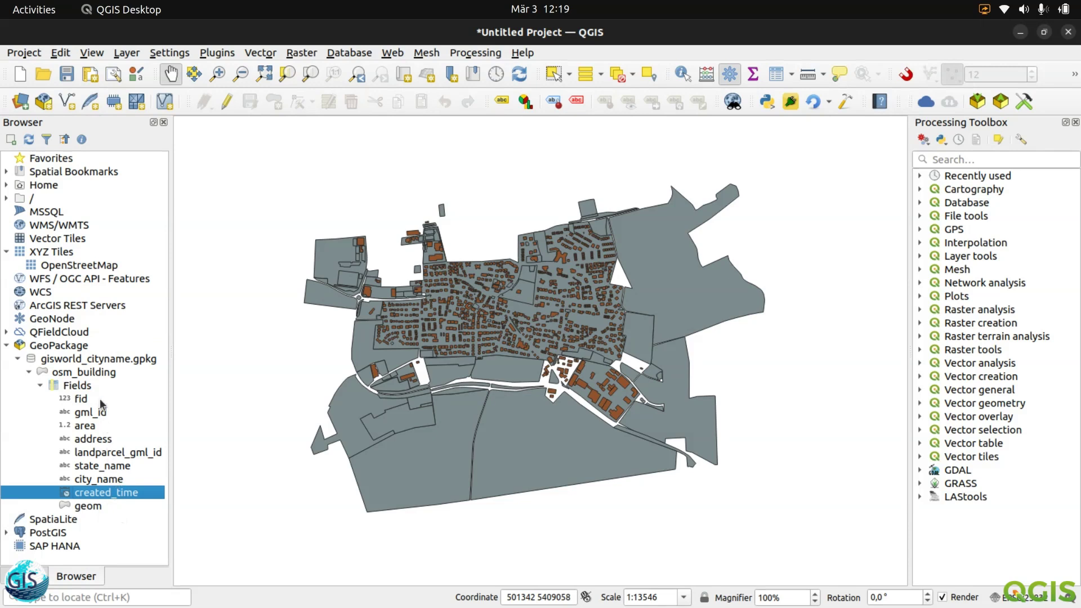
right_click(89, 372)
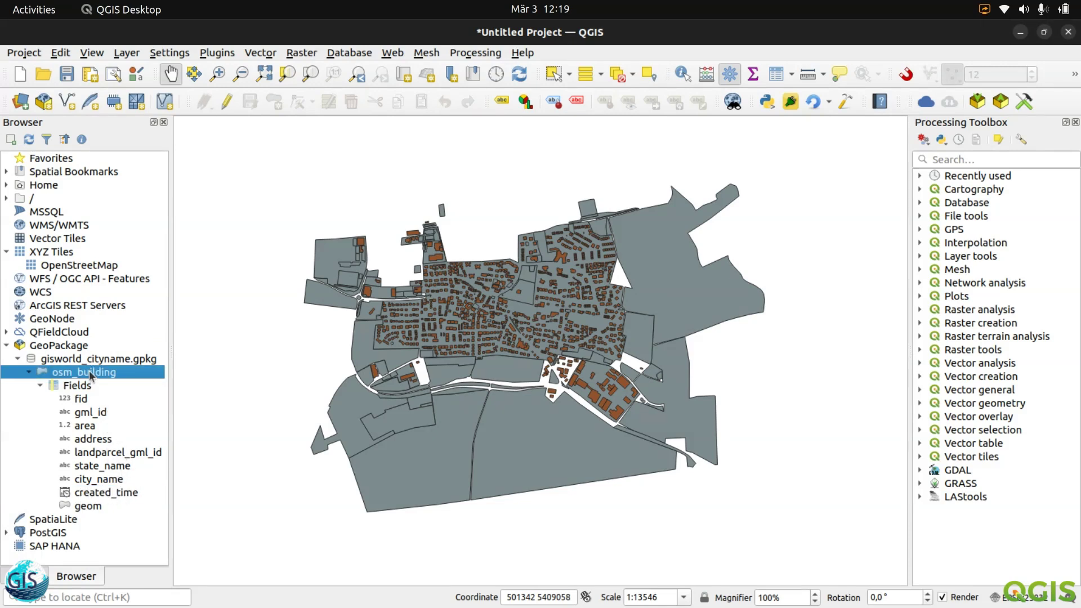
Review osm_building's Layer Properties and its attribute fields, then close the dialog.
mouse_move(150, 415)
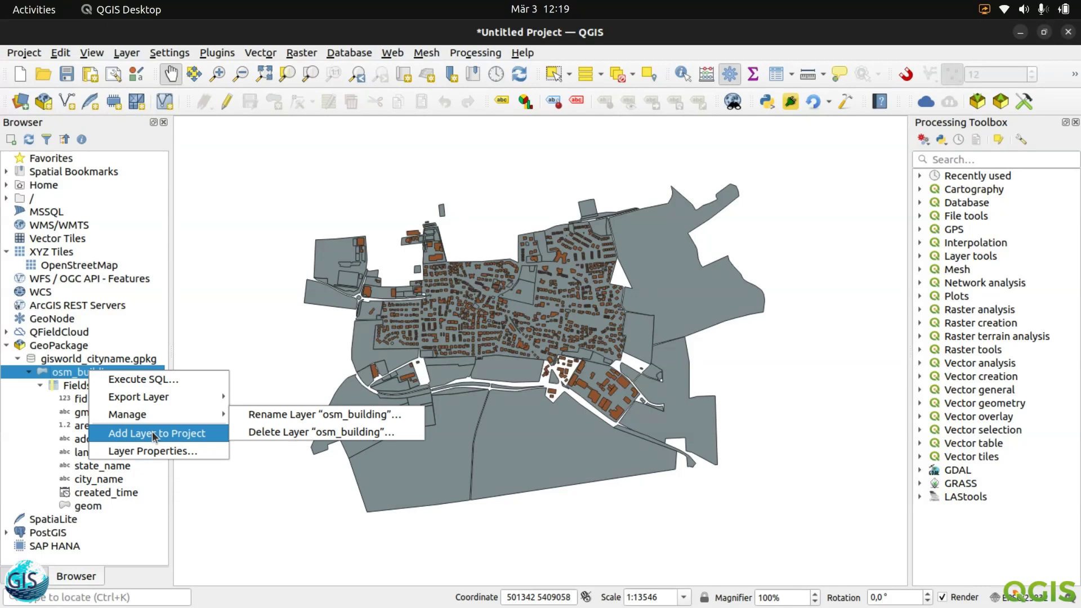
left_click(163, 451)
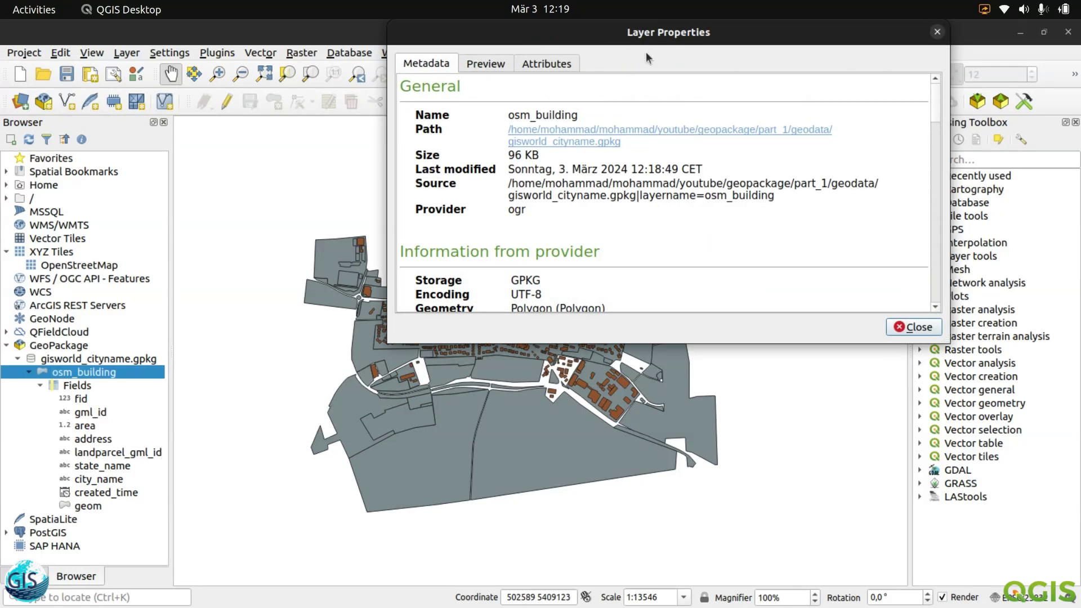
left_click(386, 155)
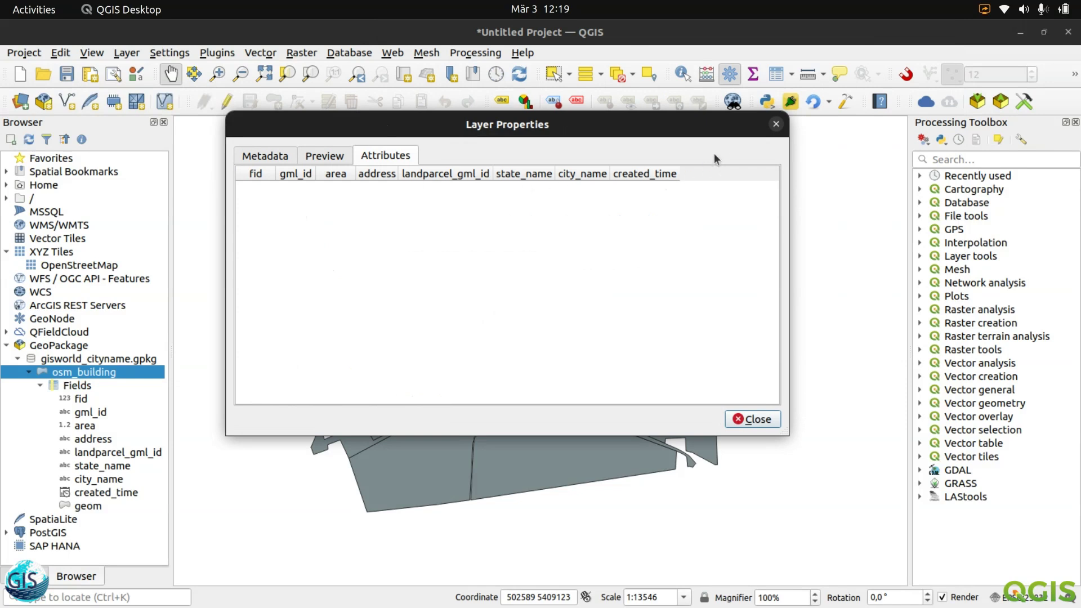
left_click(776, 125)
Collapse the osm_building entries and bring up the gisworld_cityname.gpkg context menu.
right_click(72, 373)
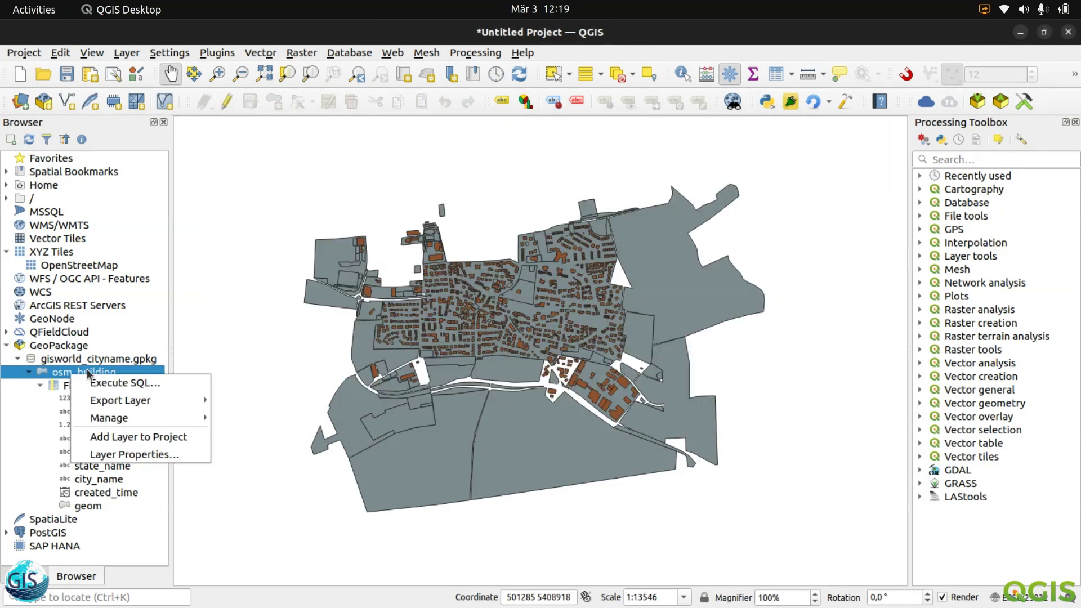
left_click(72, 374)
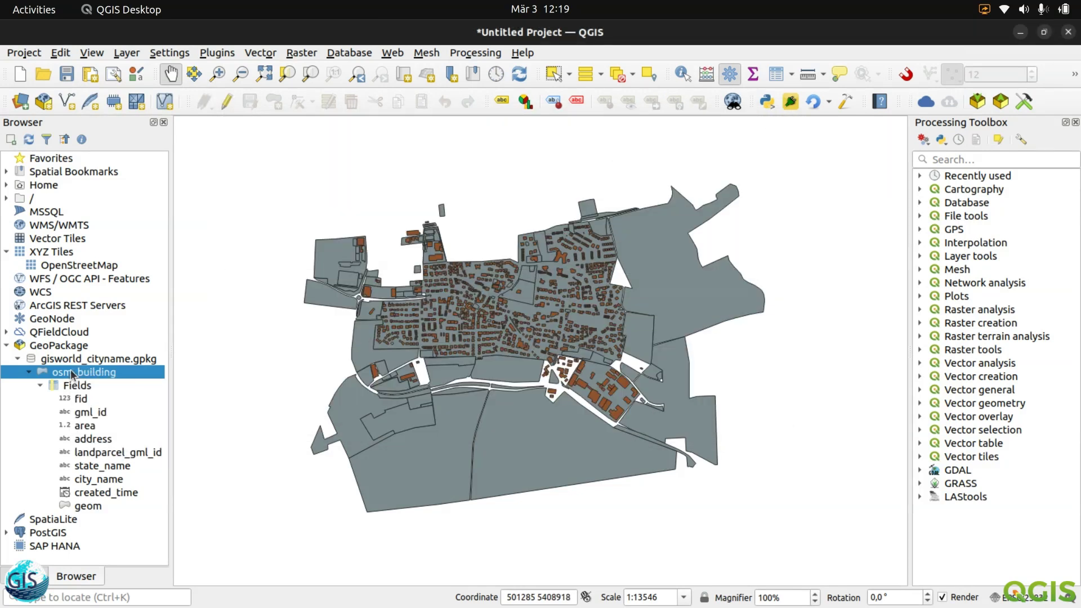
left_click(39, 385)
left_click(28, 373)
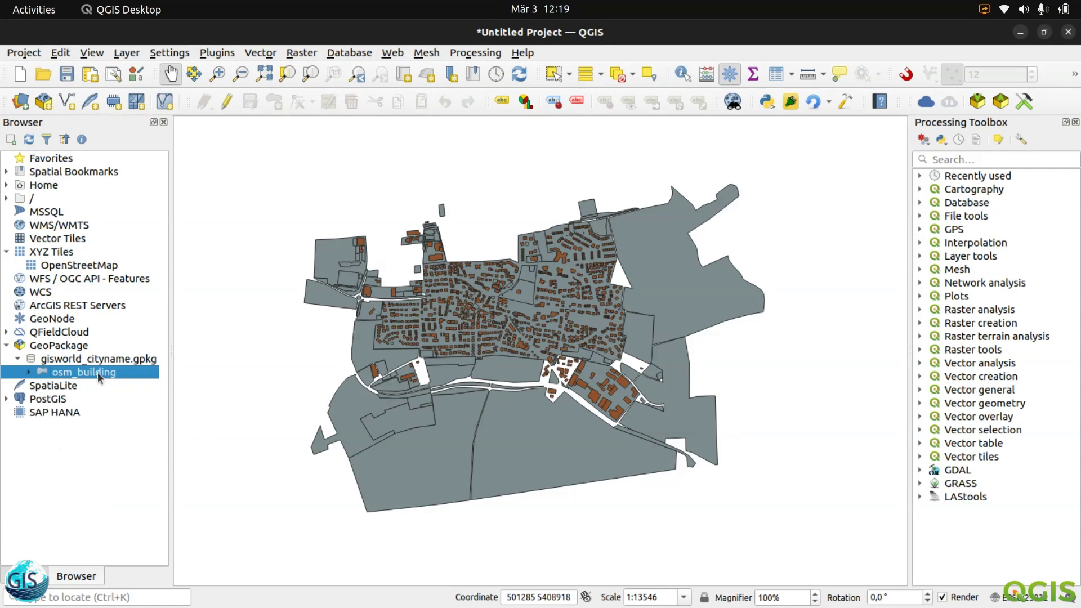
right_click(89, 359)
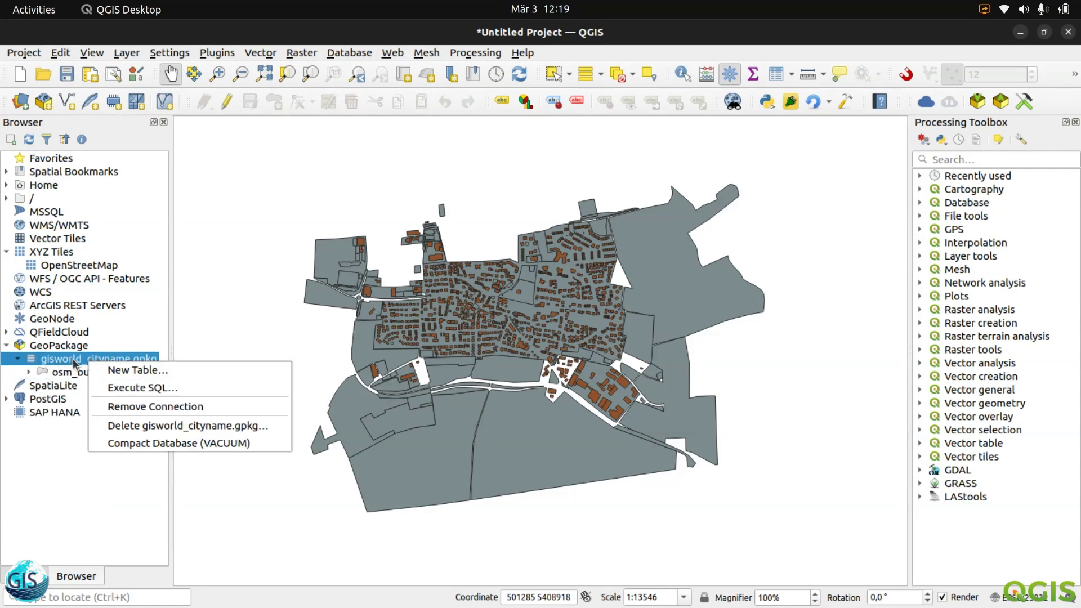
Create a New Table osm_landparcel whose first field, gml_id, is Text (string).
left_click(122, 371)
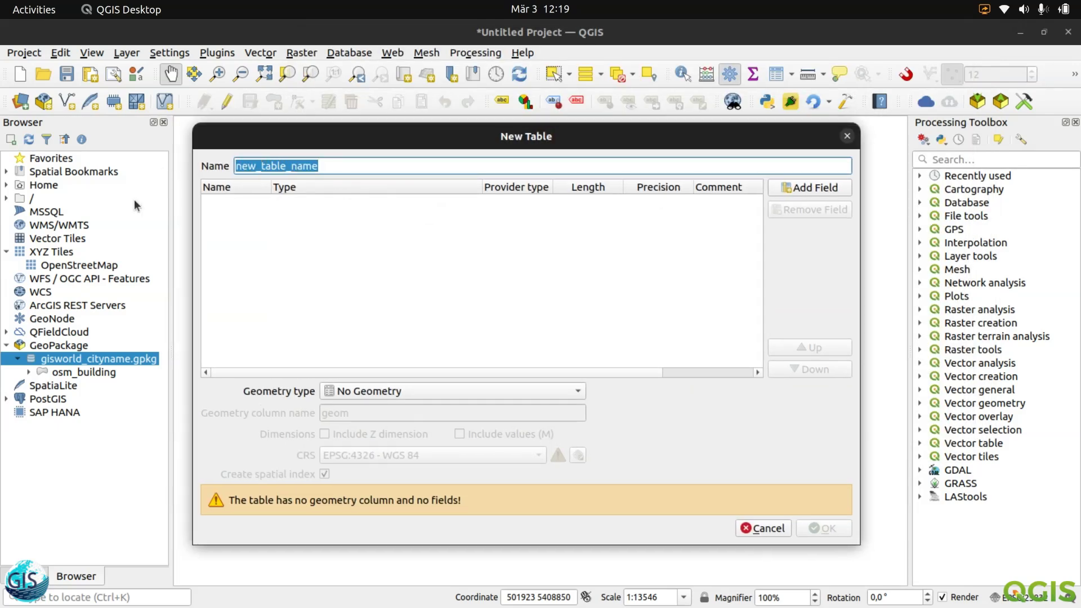
type("osm")
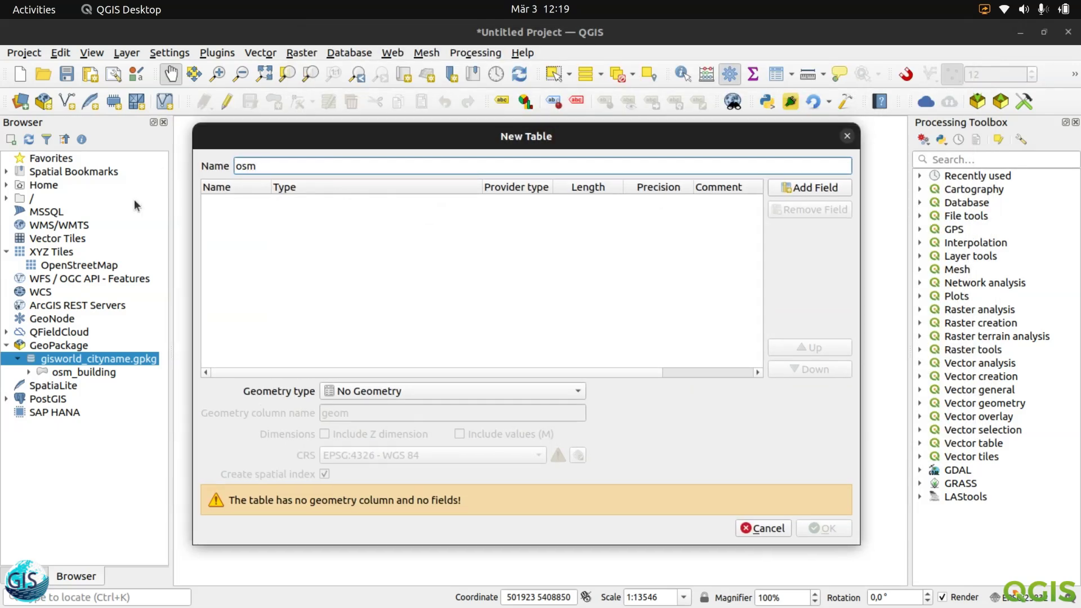
type("_landparcel")
left_click(784, 189)
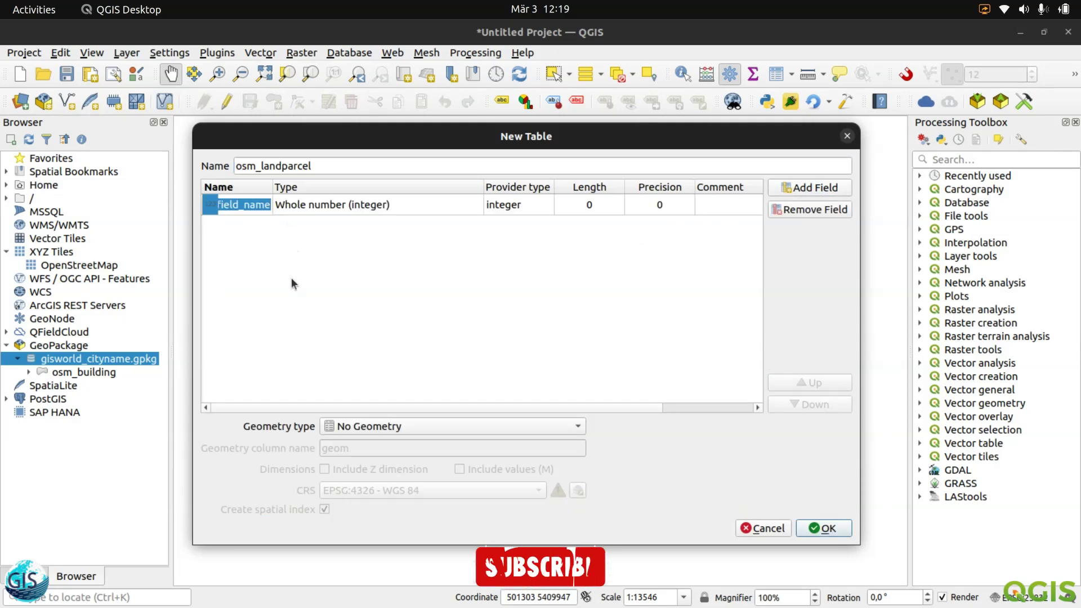
type("gml_")
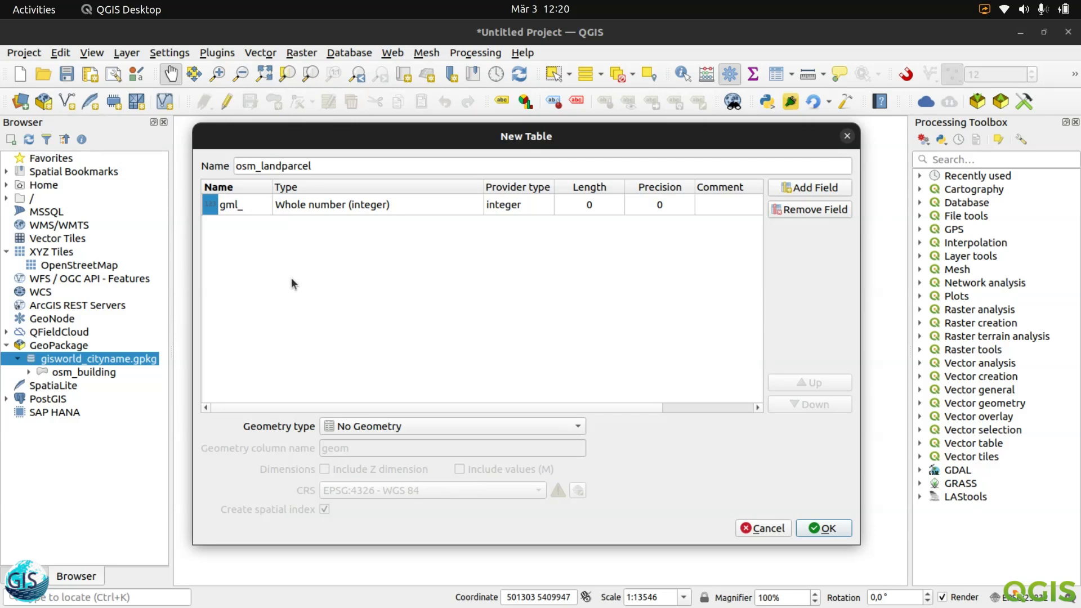
type("id")
left_click(353, 208)
left_click(353, 208)
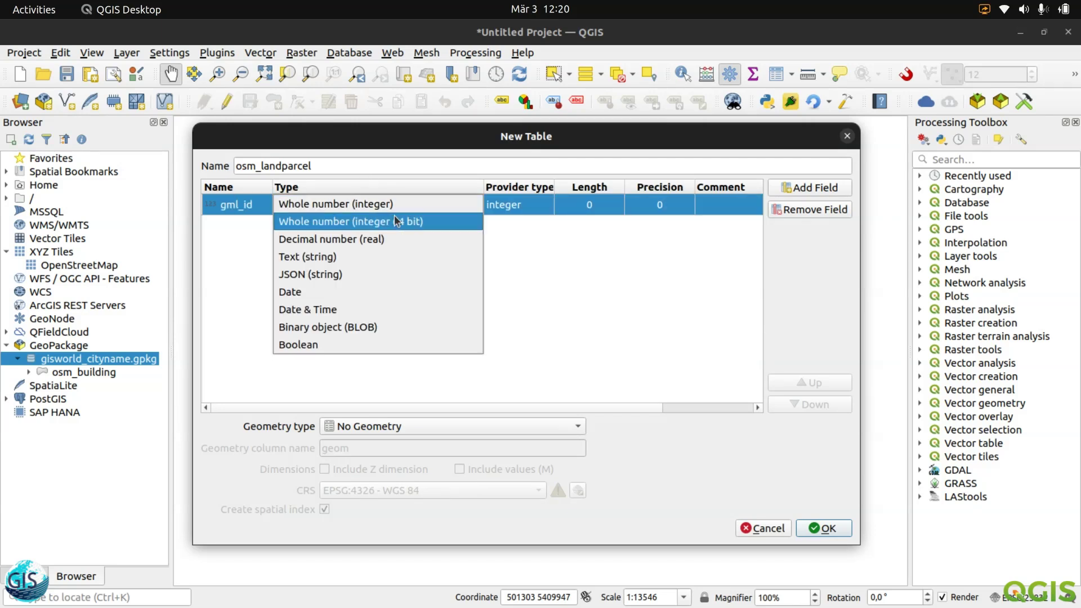
left_click(370, 259)
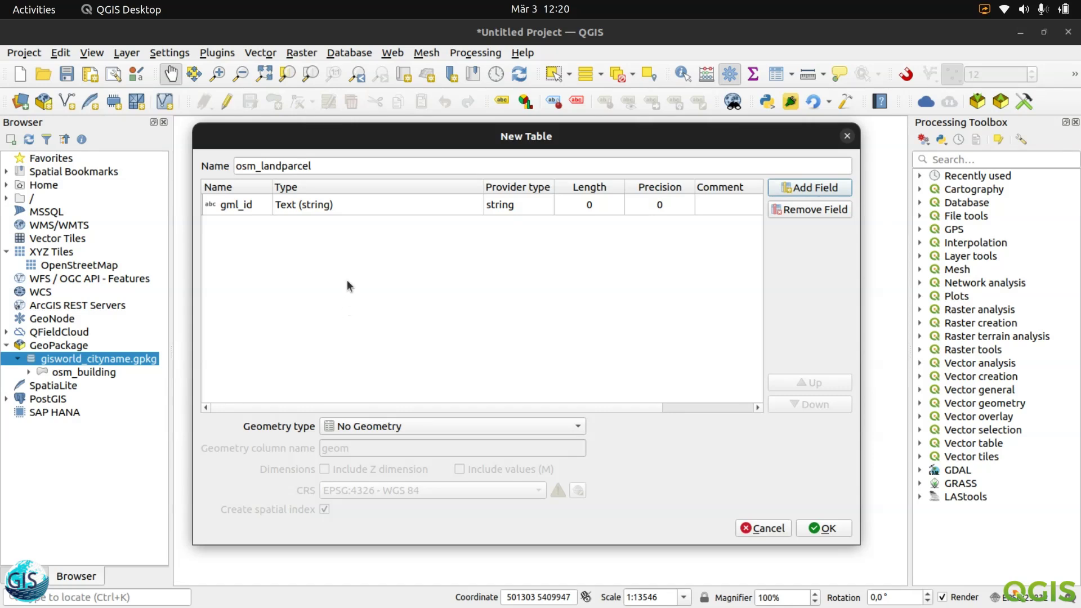
mouse_move(348, 140)
left_mouse_down()
mouse_move(369, 148)
mouse_move(349, 139)
left_mouse_up()
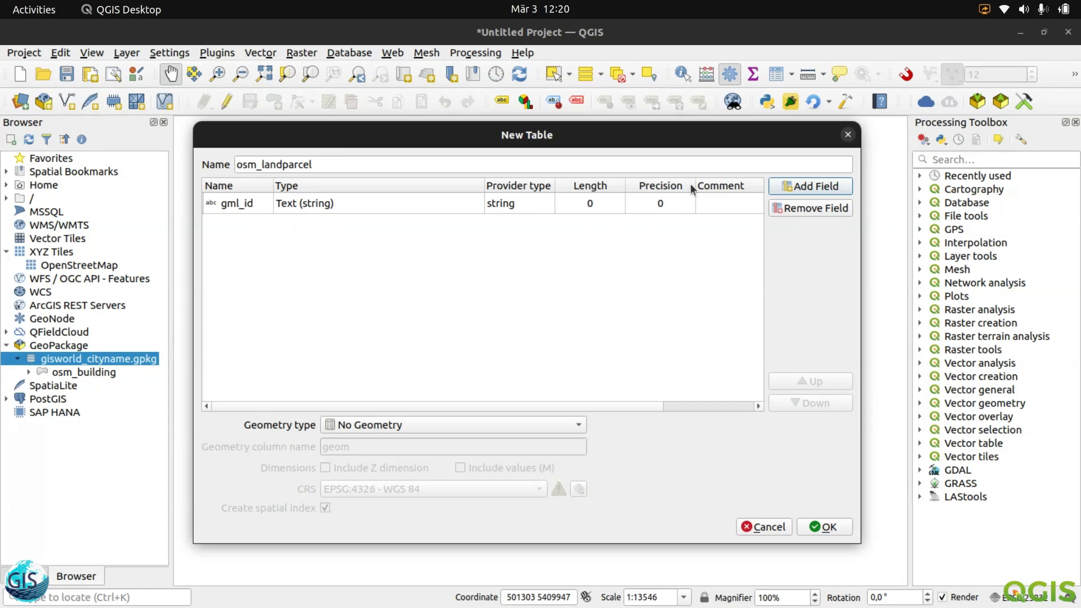
Add a second field named number with type Text (string).
left_click(795, 187)
type("number")
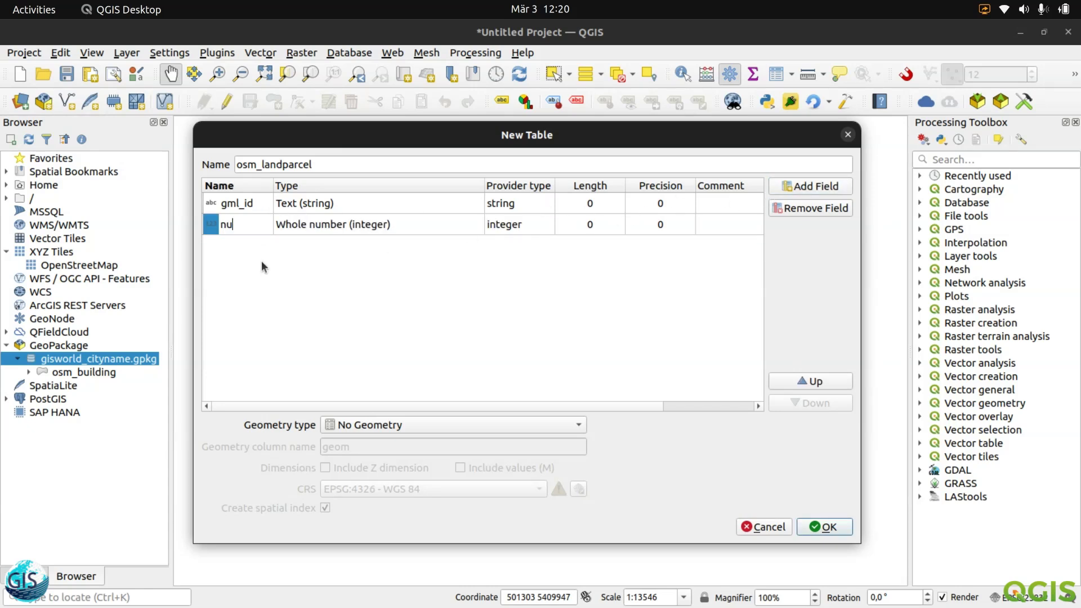
left_click(326, 228)
left_click(333, 225)
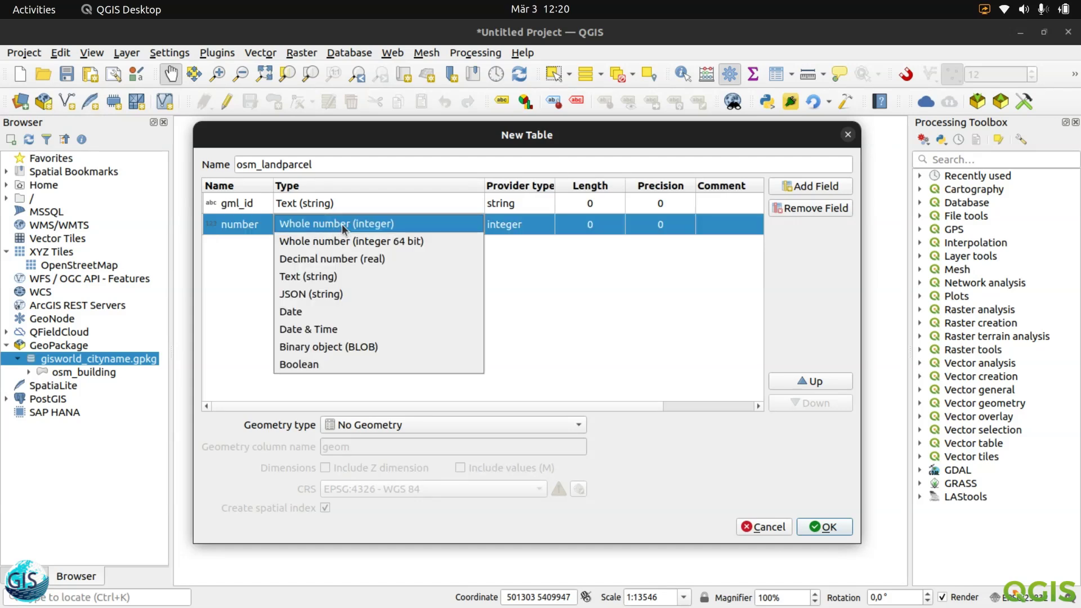
left_click(342, 224)
left_click(285, 260)
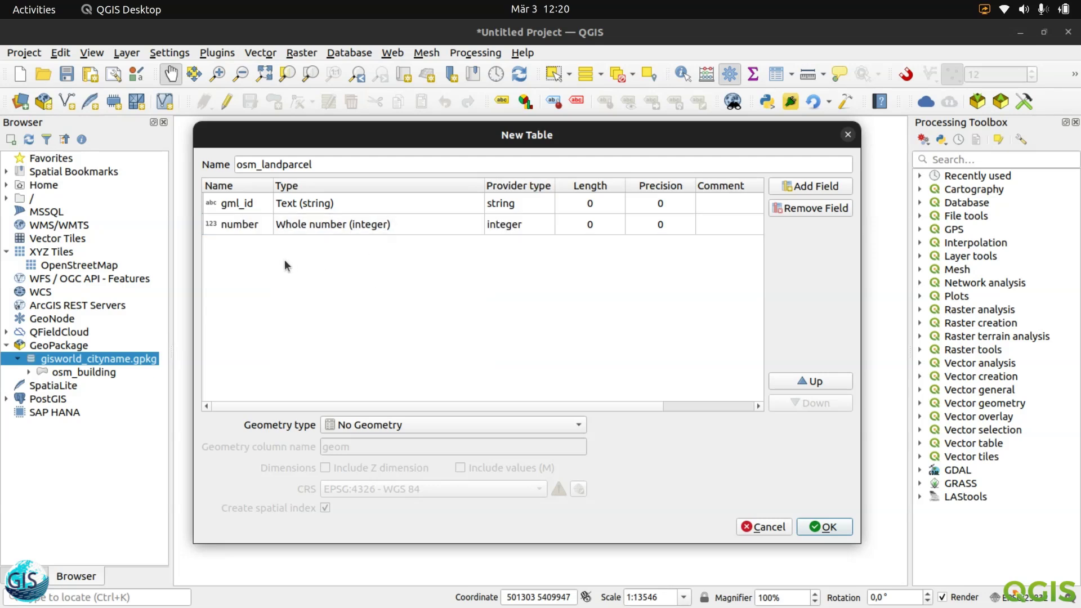
left_click(320, 224)
left_click(330, 224)
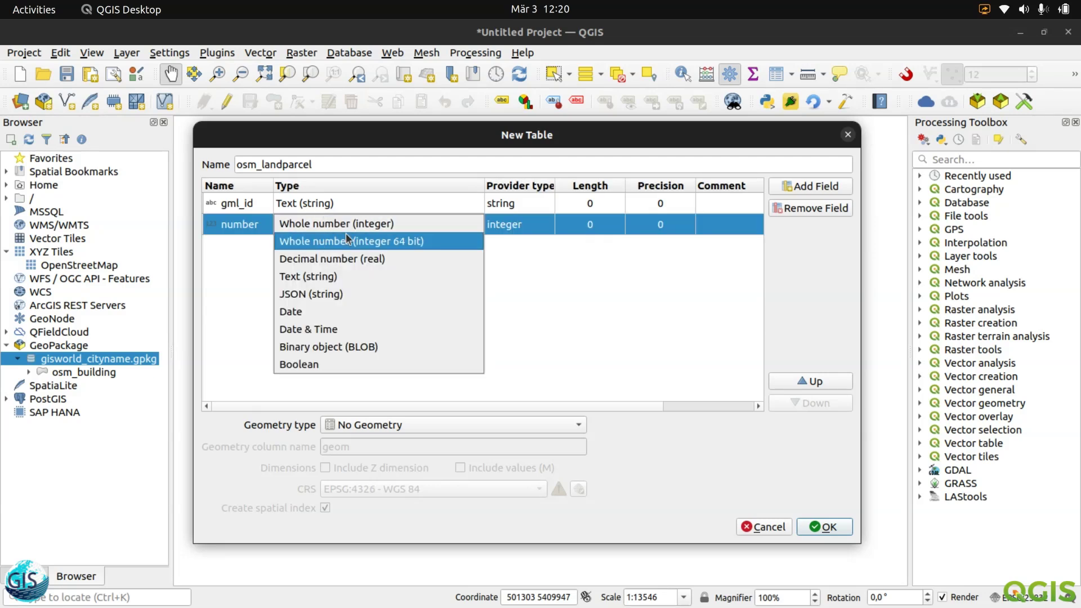
left_click(340, 276)
left_click(342, 283)
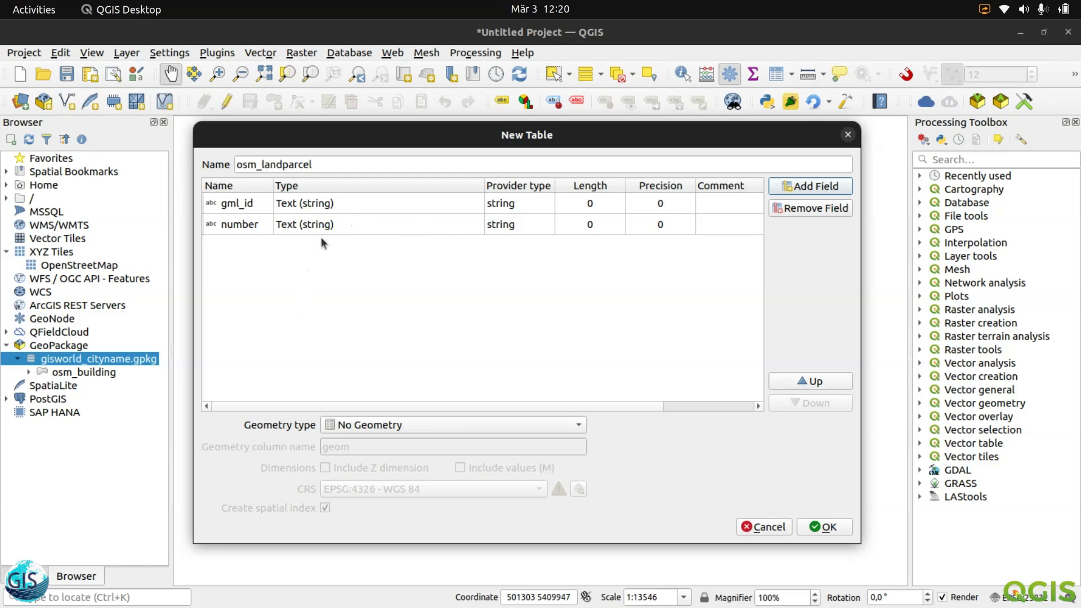
Set the Length of both gml_id and number to 256.
left_click(600, 220)
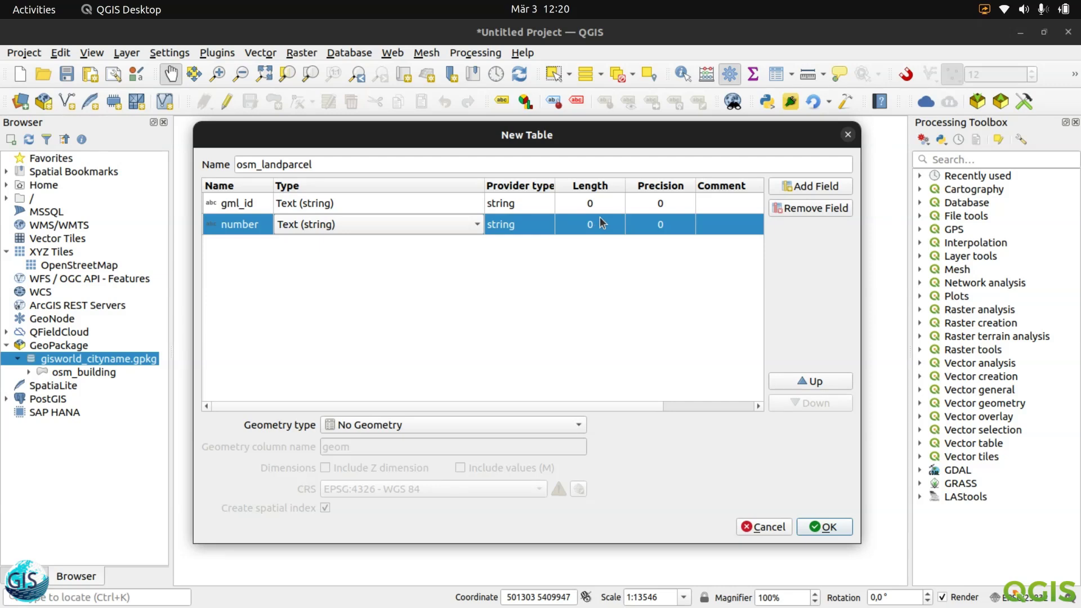
double_click(575, 209)
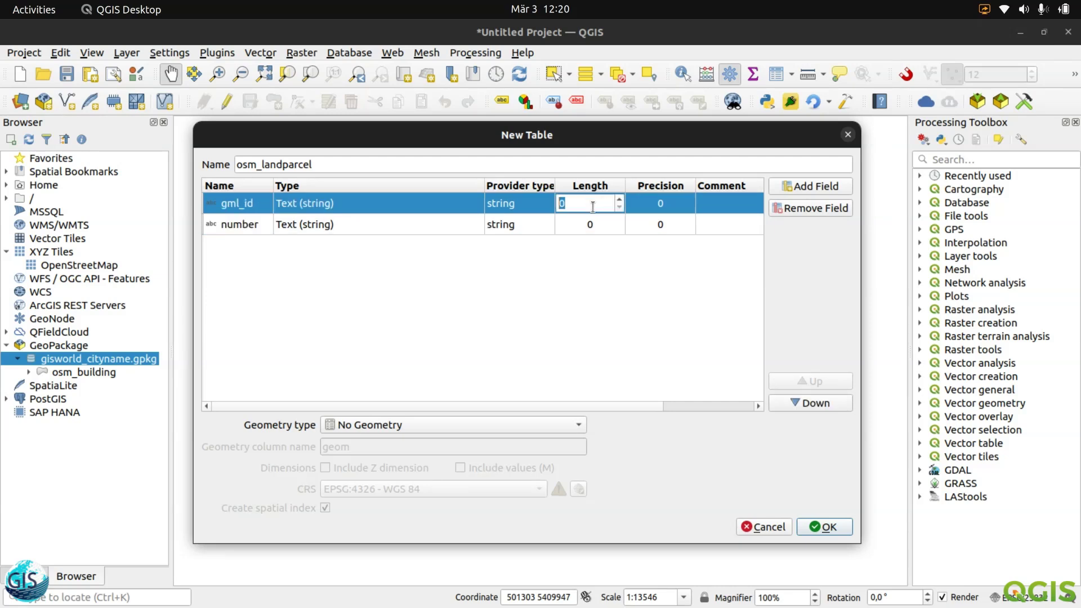
type("256")
double_click(594, 222)
type("256")
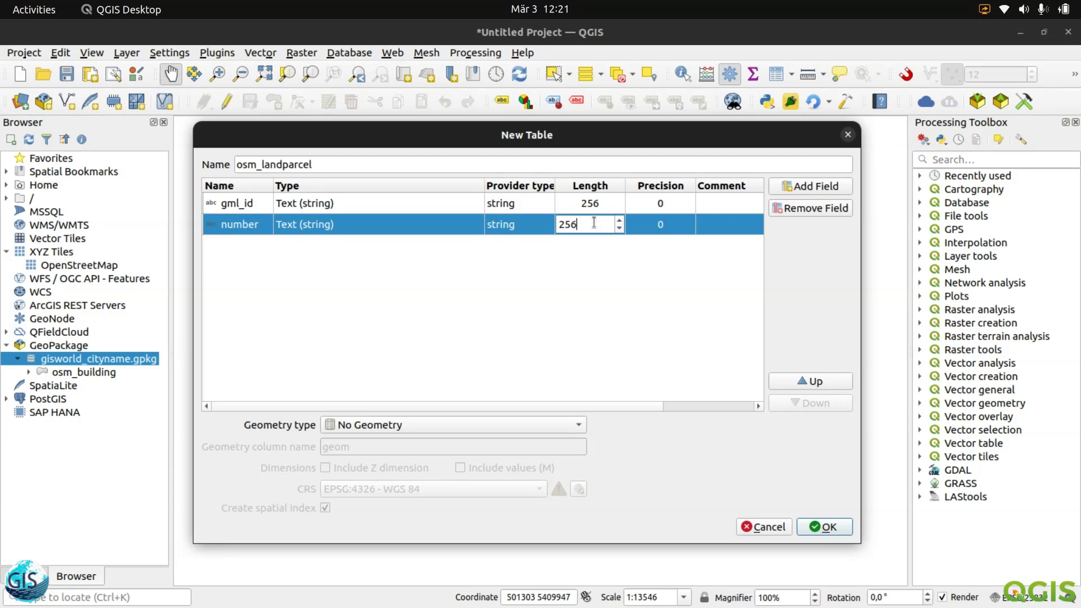
left_click(591, 307)
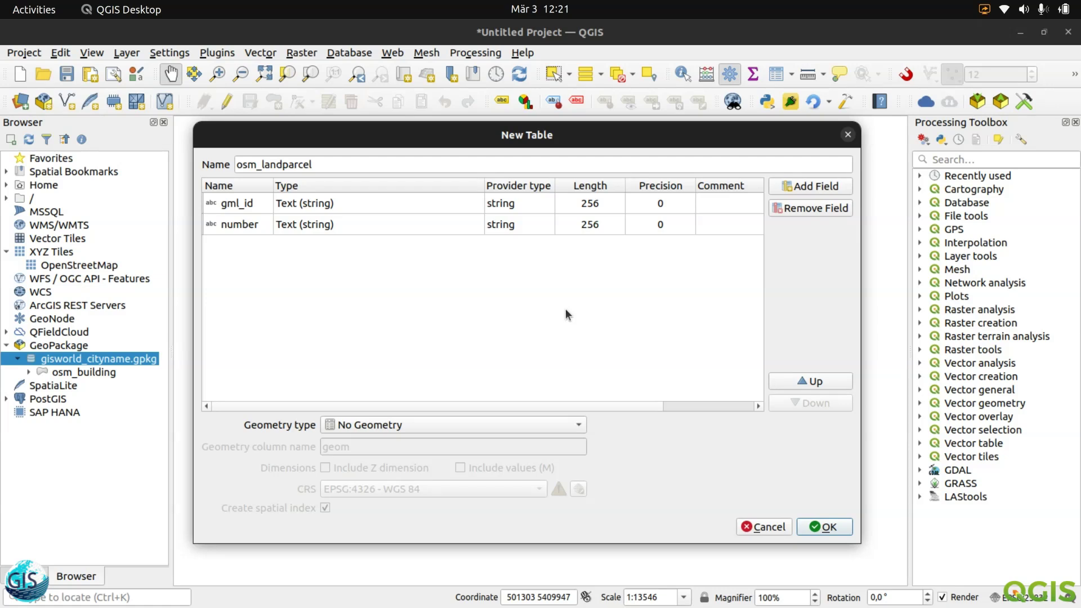
Add four fields named city_name, state_name, created_time and modified_time.
left_click(836, 187)
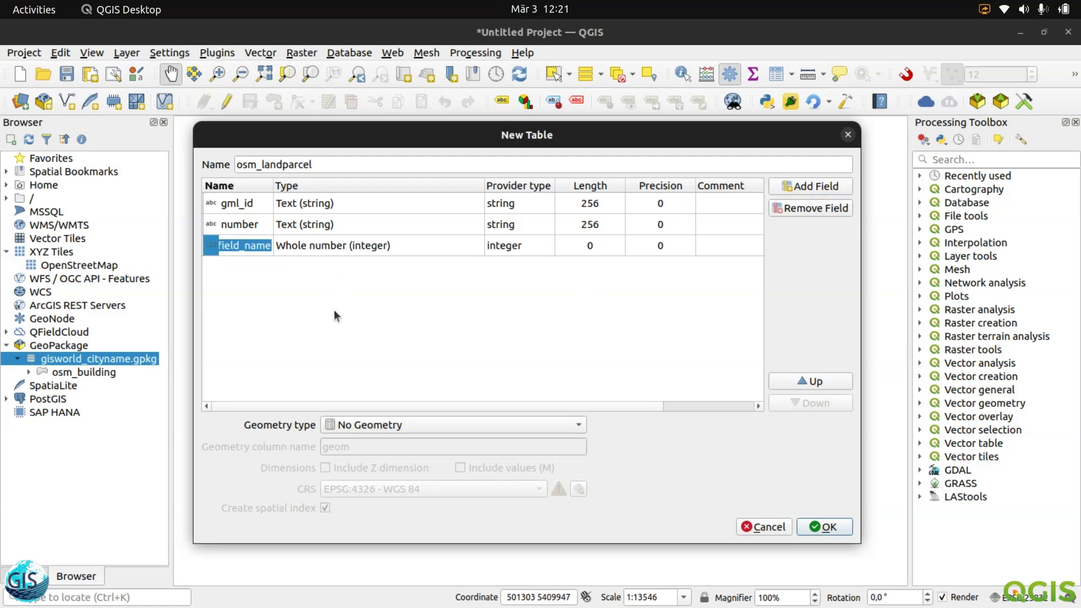
type("city_")
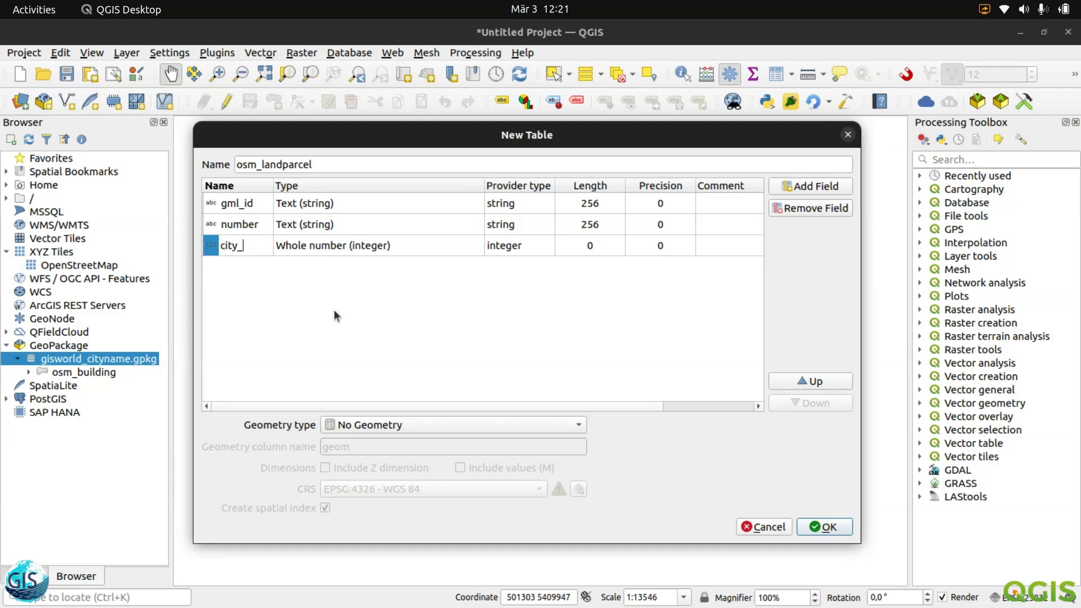
type("name")
left_click(796, 185)
type("sra")
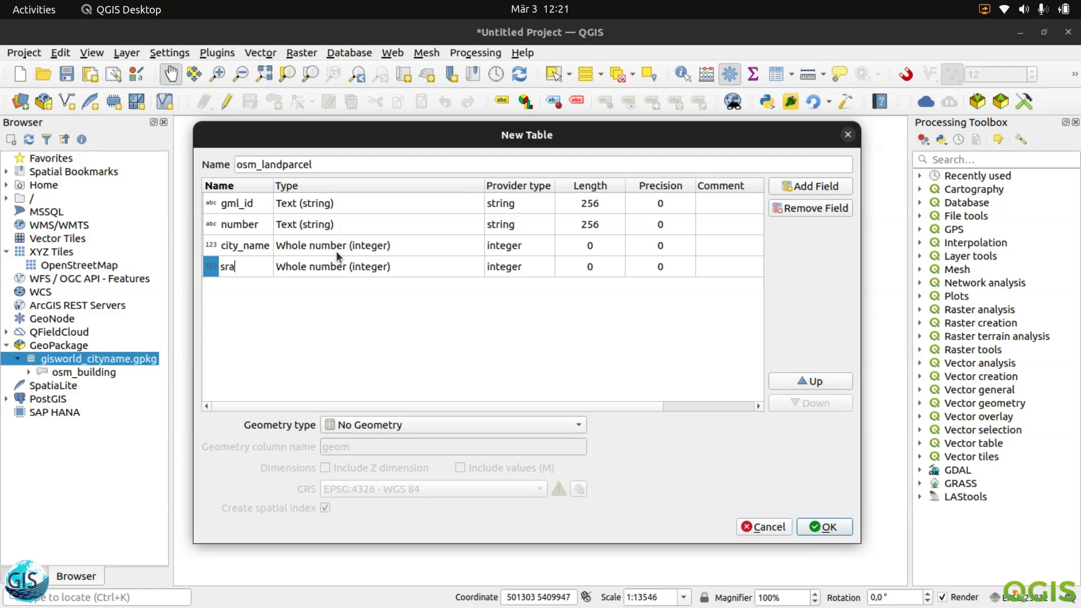
key("BackSpace")
key("BackSpace")
type("tate_")
type("name")
left_click(788, 189)
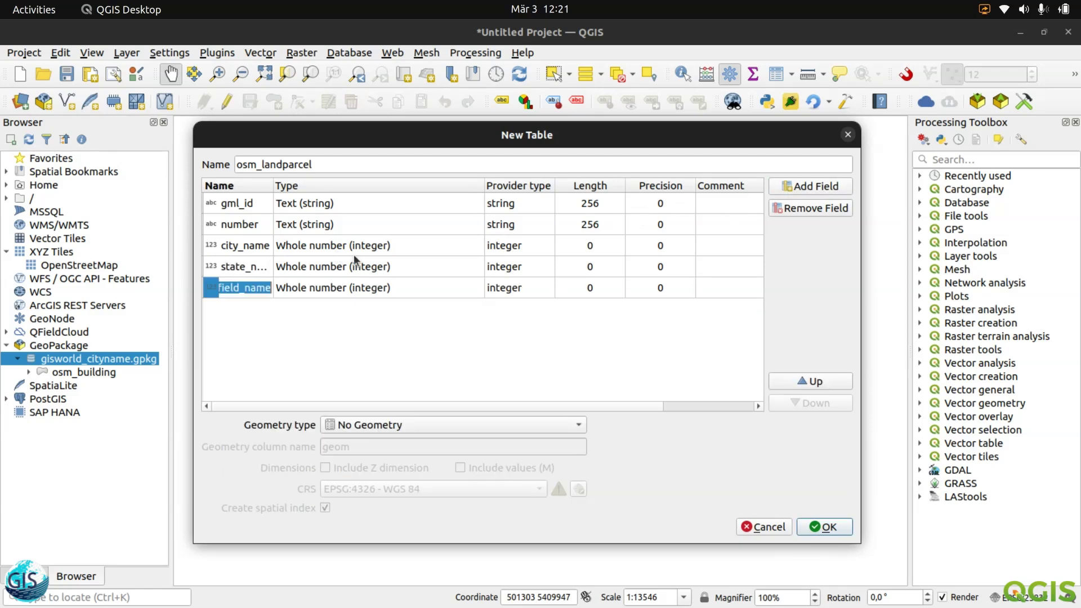
type("created_time")
key("Tab")
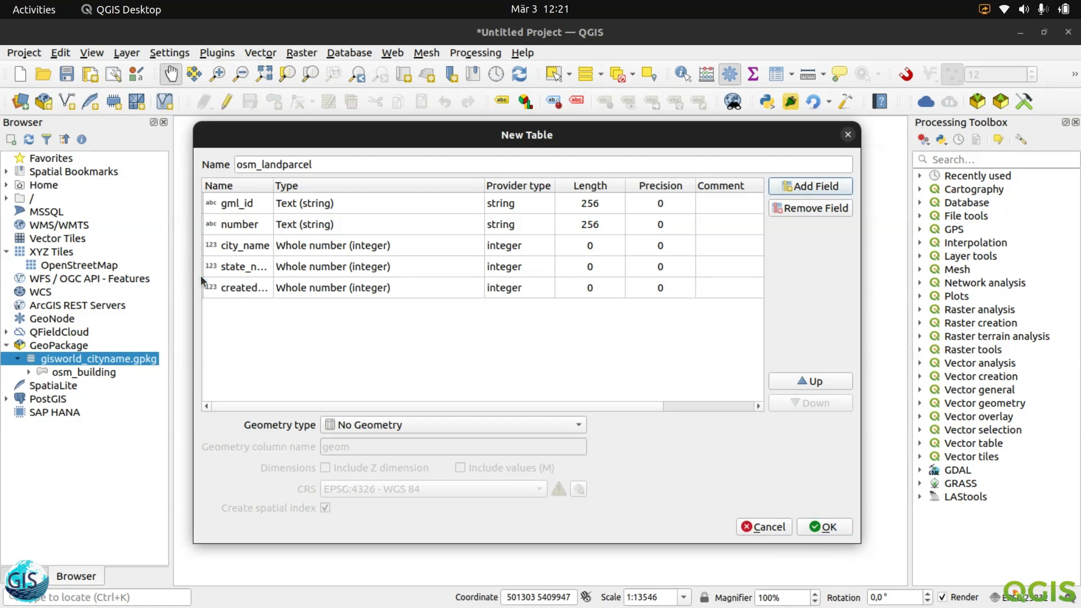
left_click(799, 191)
type("mid")
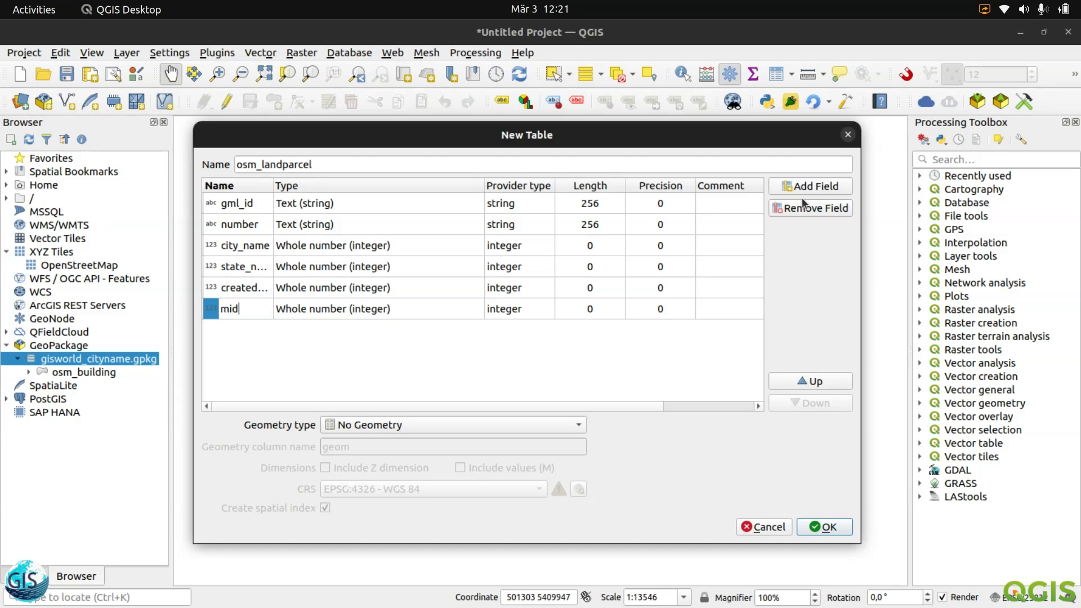
key("BackSpace")
key("BackSpace")
type("odif")
type("ied")
type("_time")
Set created_time and modified_time to the Date and Time type.
left_click(387, 334)
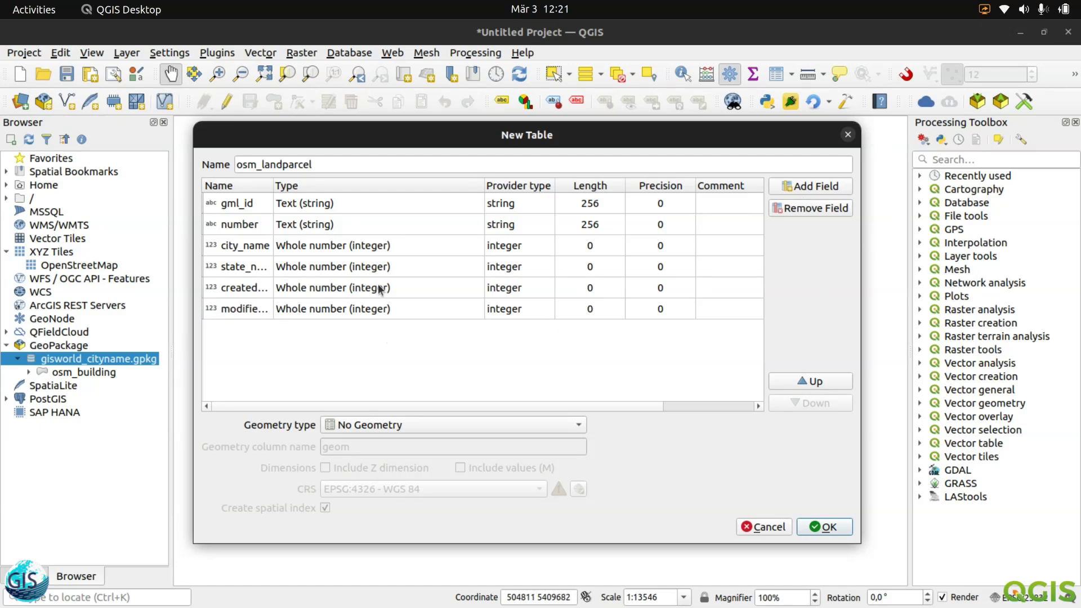
double_click(381, 288)
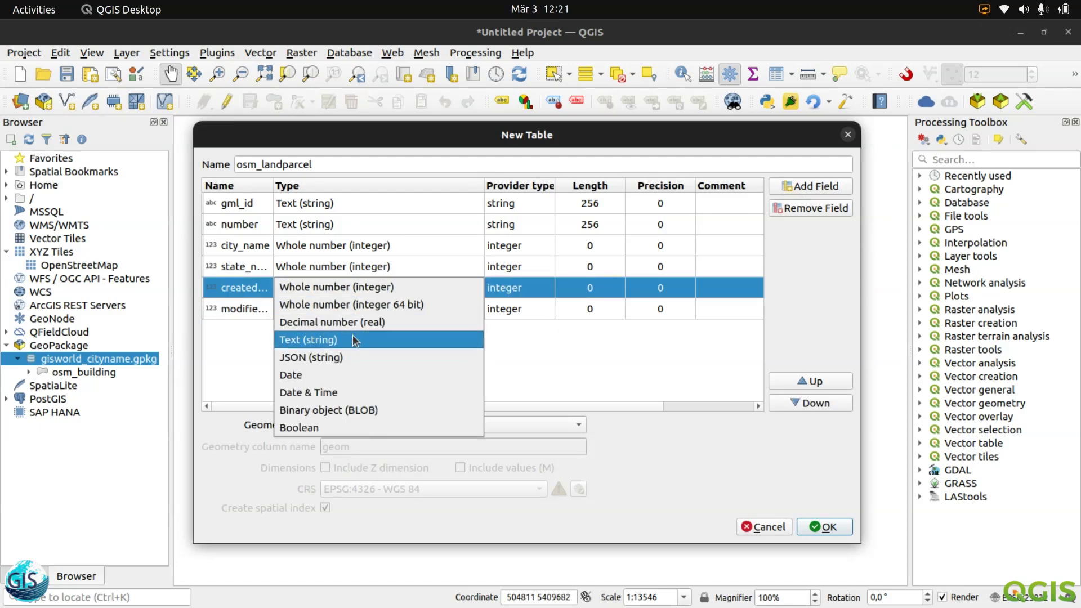
left_click(354, 391)
left_click(371, 309)
left_click(372, 309)
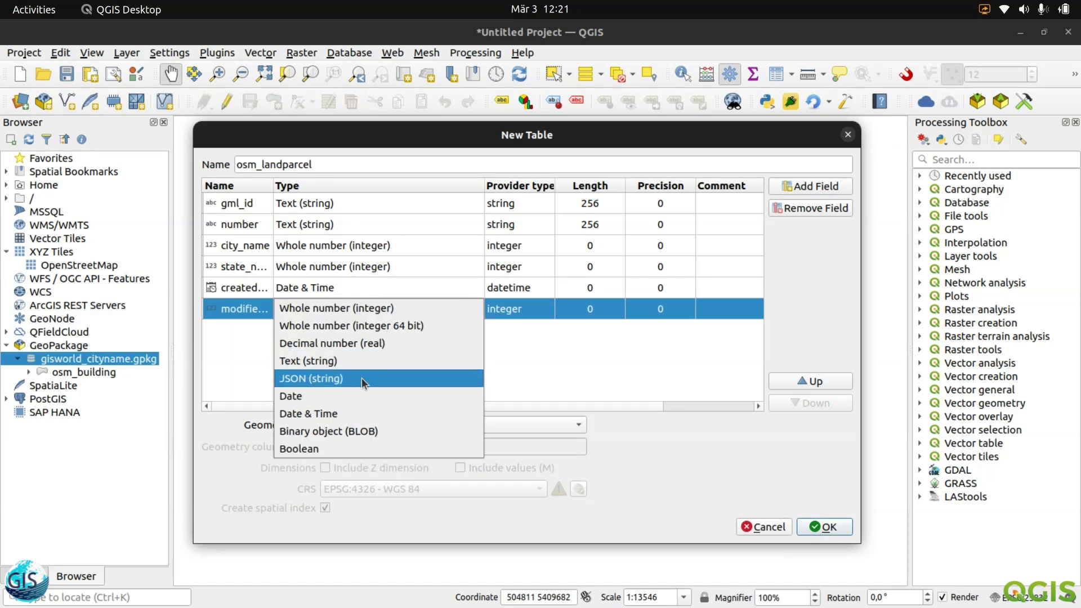
left_click(369, 411)
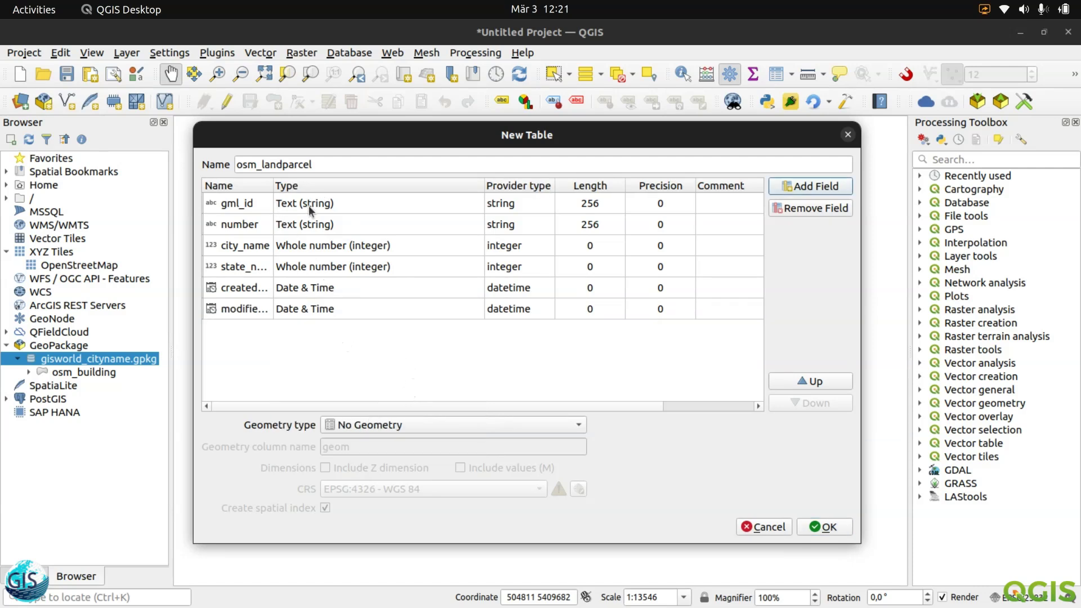
Make city_name and state_name Text (string) fields with Length 256.
left_click(320, 249)
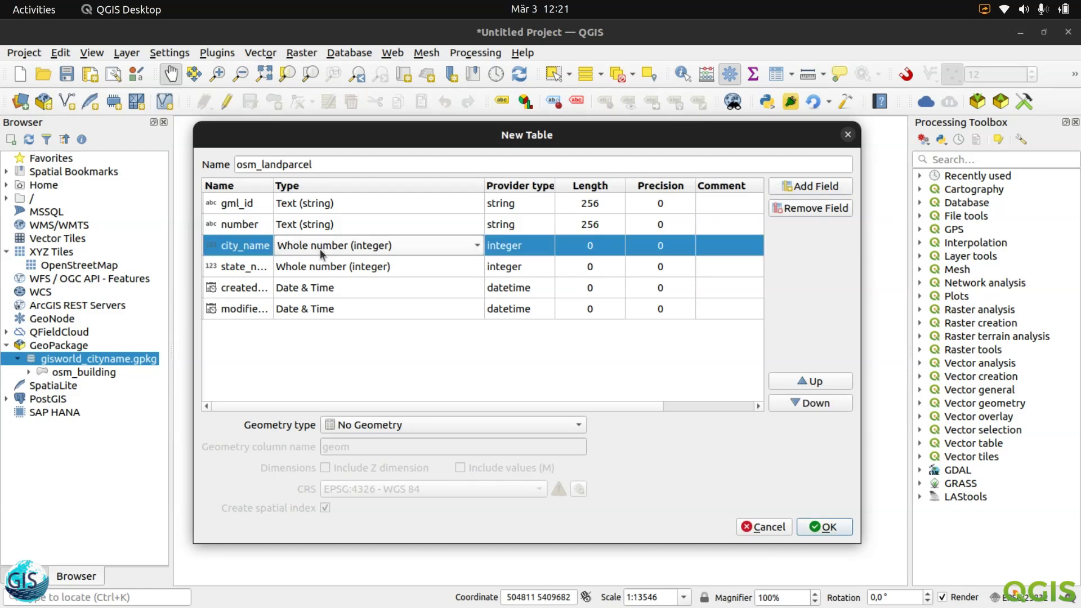
left_click(329, 245)
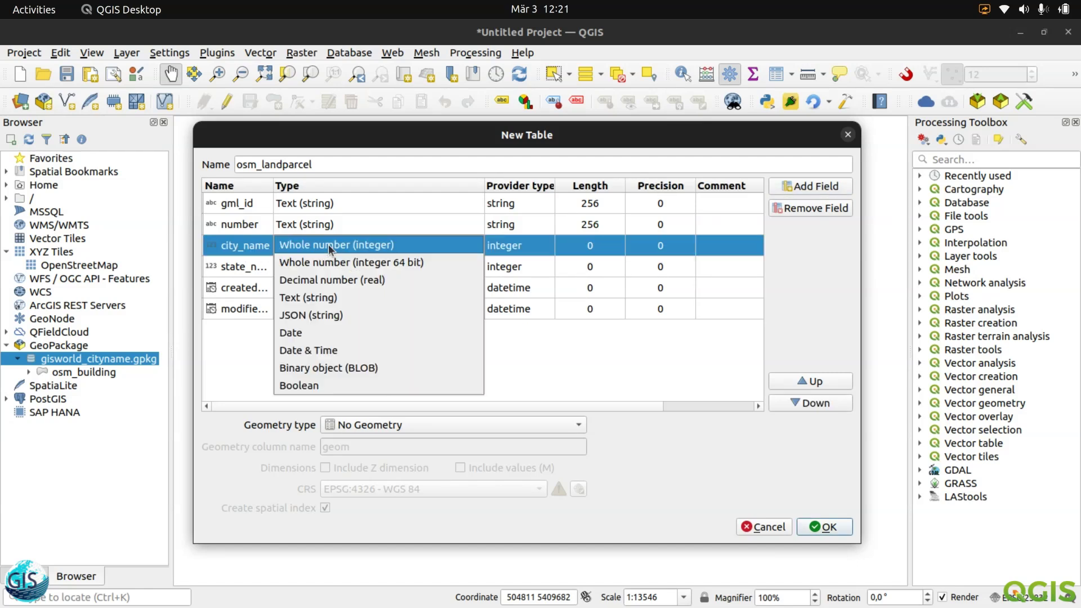
left_click(325, 297)
left_click(349, 267)
left_click(349, 266)
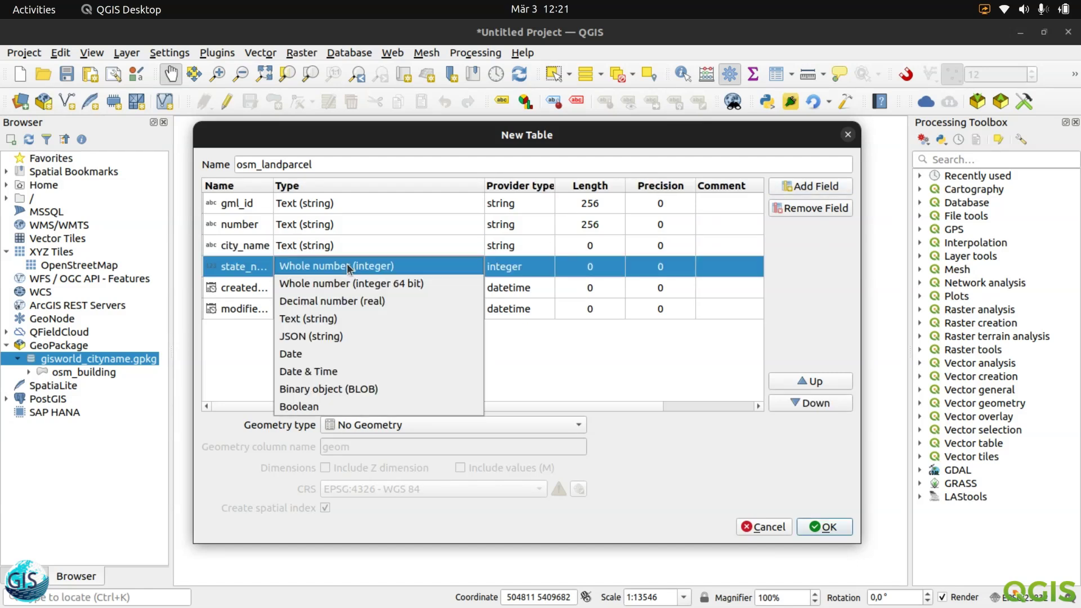
left_click(325, 318)
left_click(525, 242)
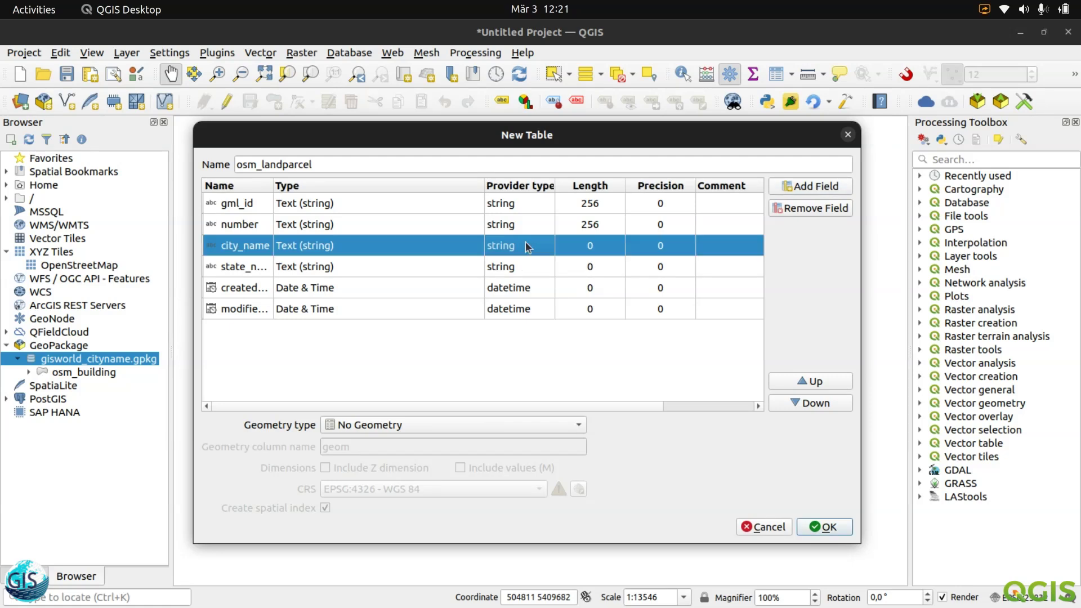
left_click(593, 244)
type("2")
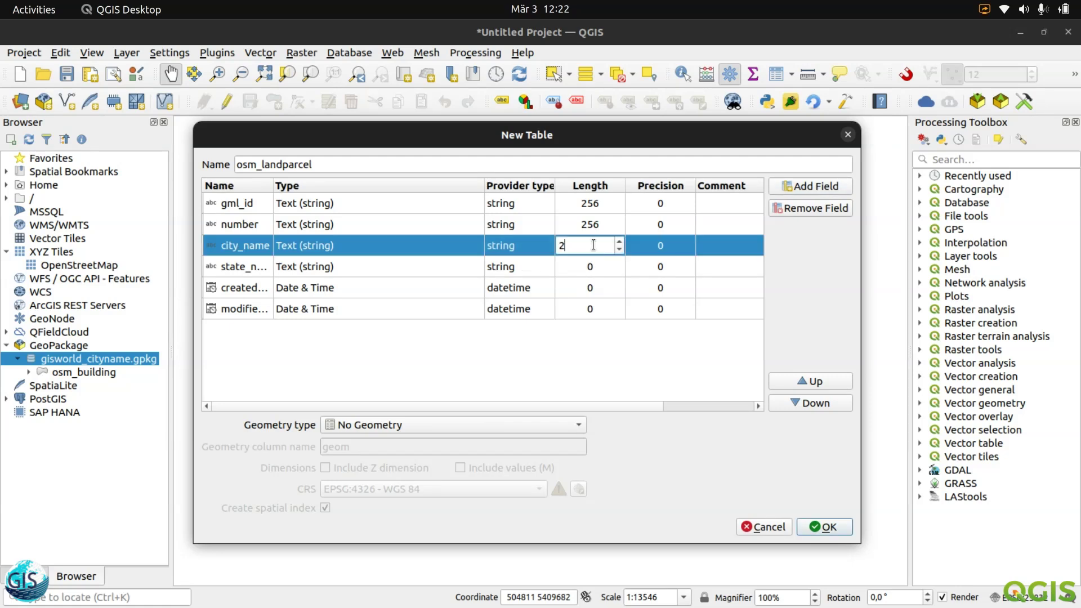
type("56")
left_click(599, 265)
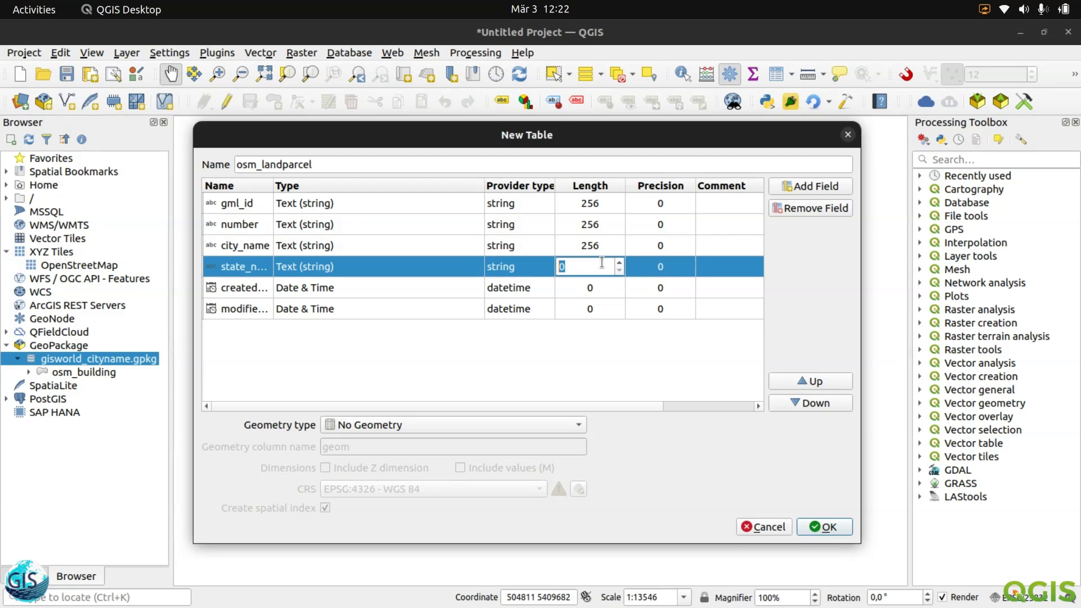
type("256")
left_click(520, 343)
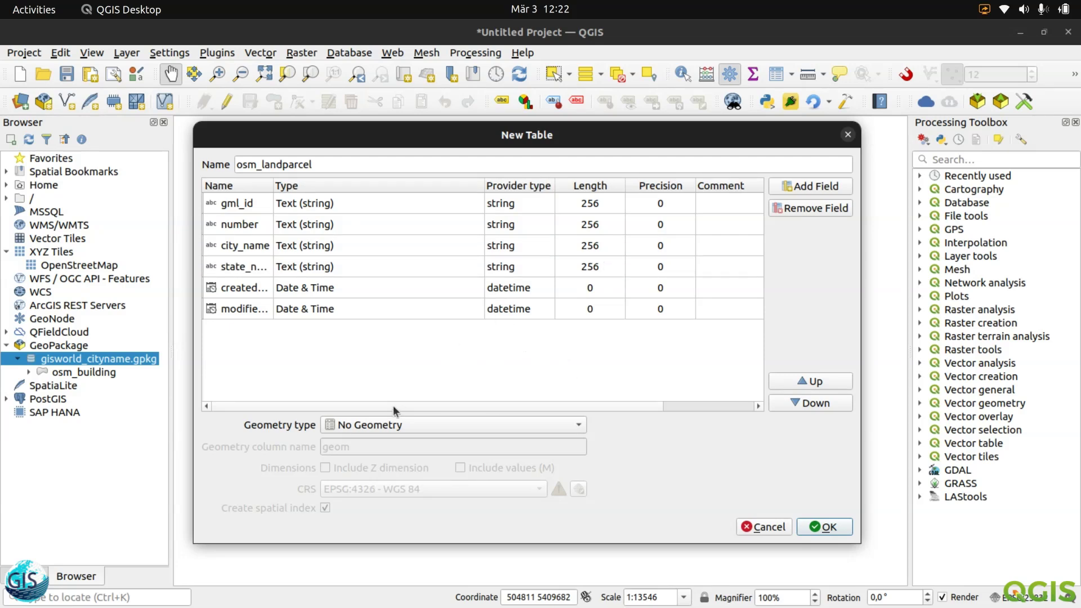
Give the table Polygon geometry in Project CRS EPSG:25832 and create it.
left_click(399, 425)
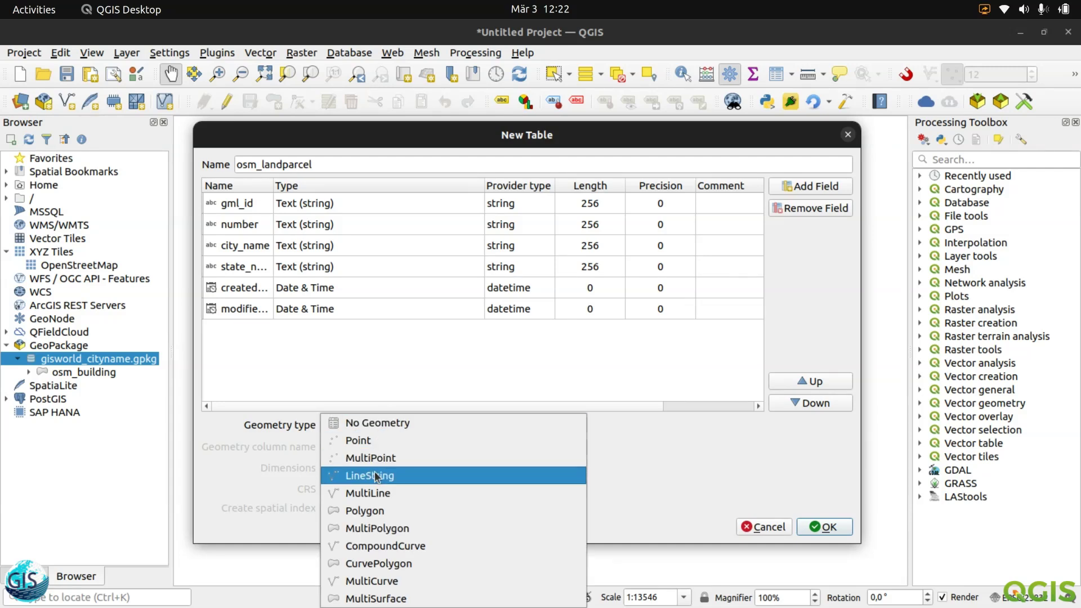
left_click(373, 510)
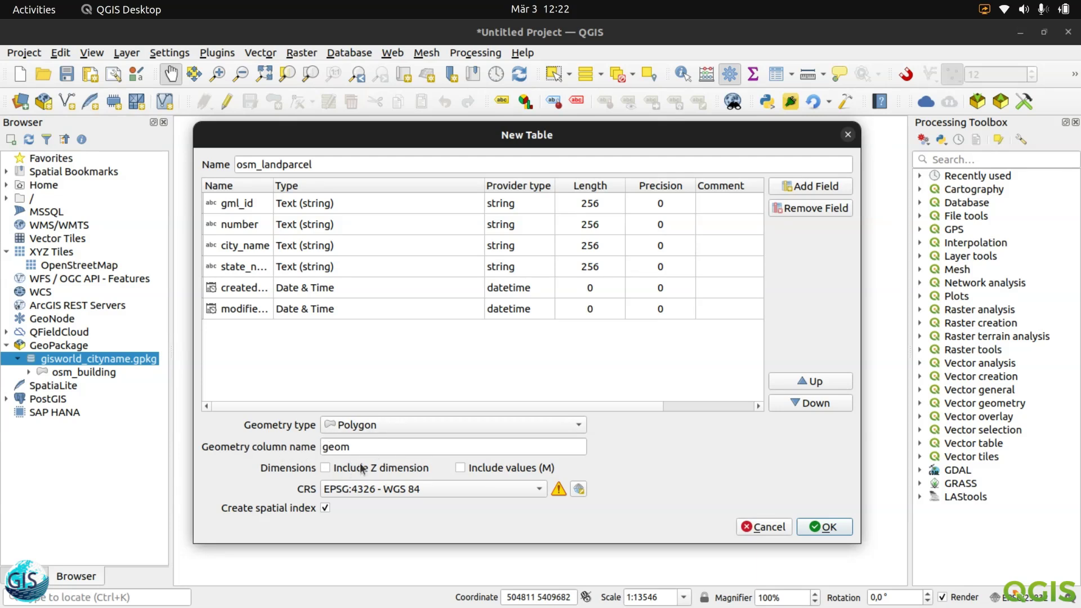
left_click(351, 491)
left_click(437, 492)
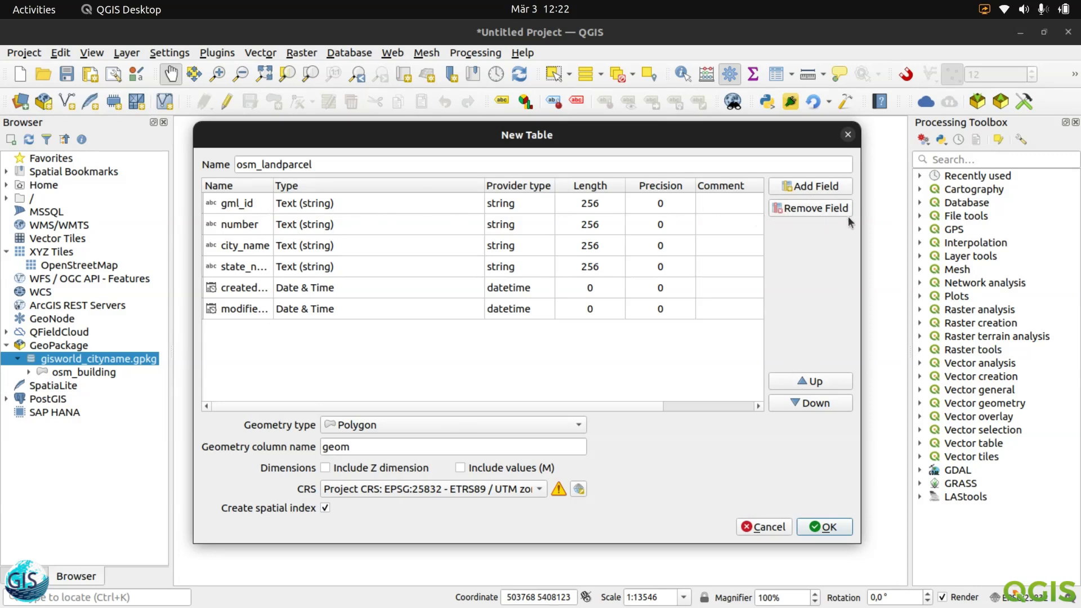
left_click(833, 526)
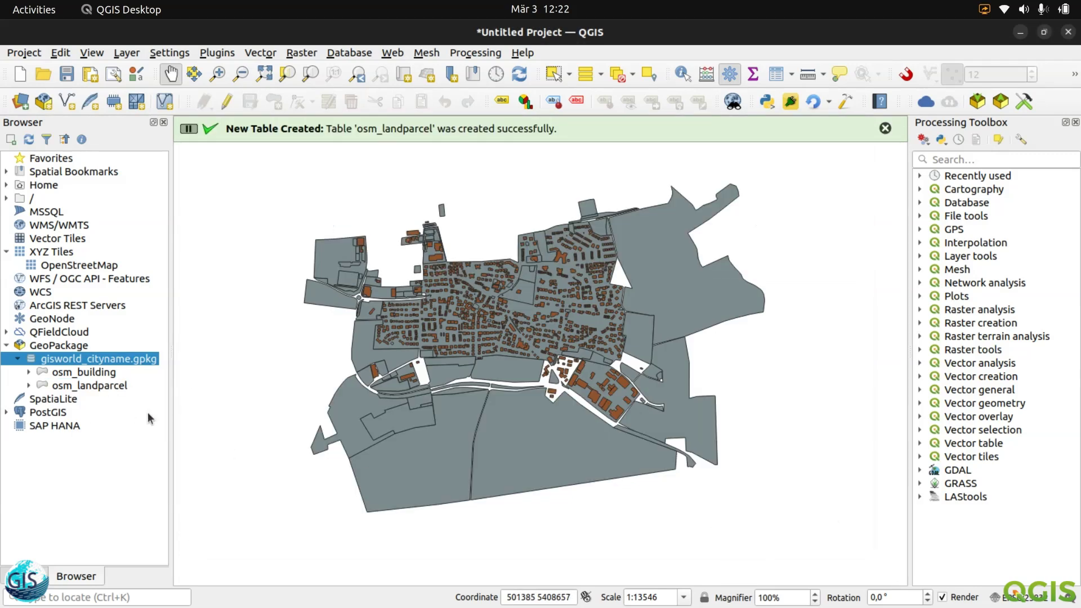
Check osm_landparcel and osm_building in the Browser, then collapse both entries.
left_click(28, 386)
left_click(28, 372)
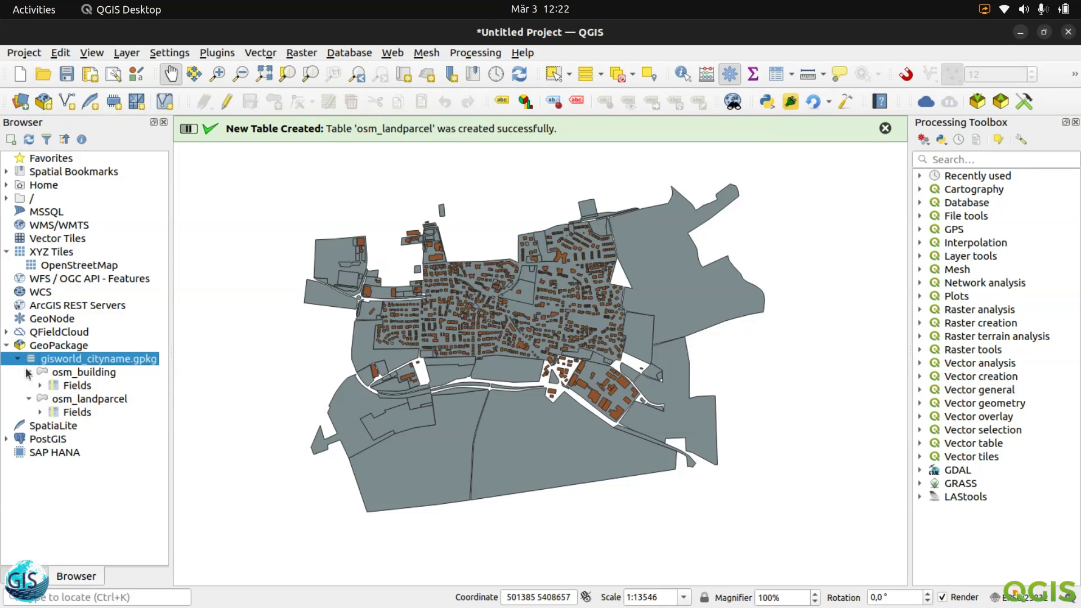
left_click(28, 373)
left_click(29, 386)
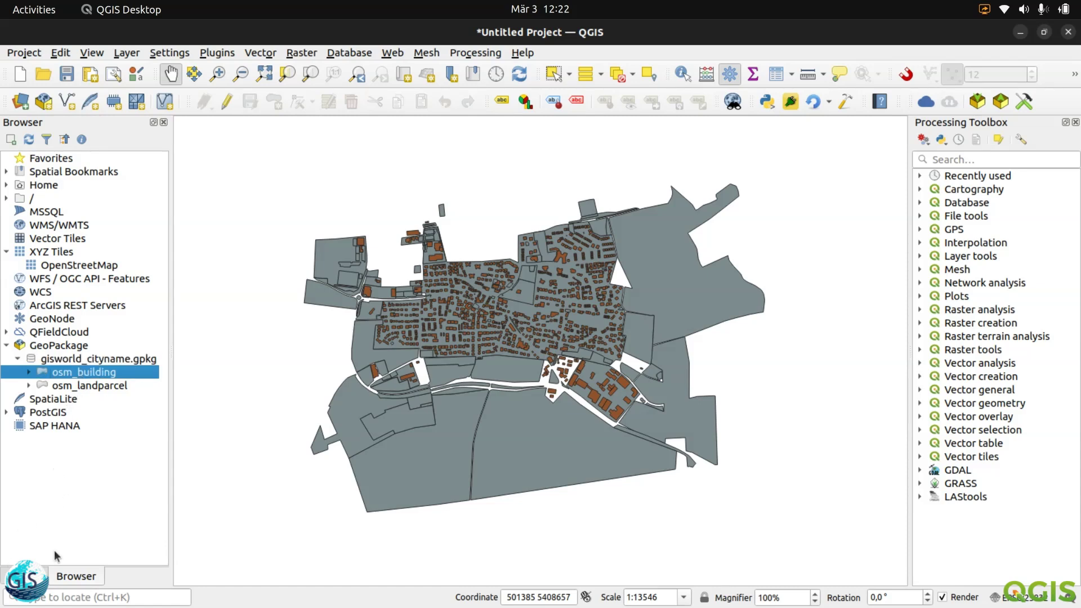
Show the Layers panel and select the buildings layer.
left_click(50, 575)
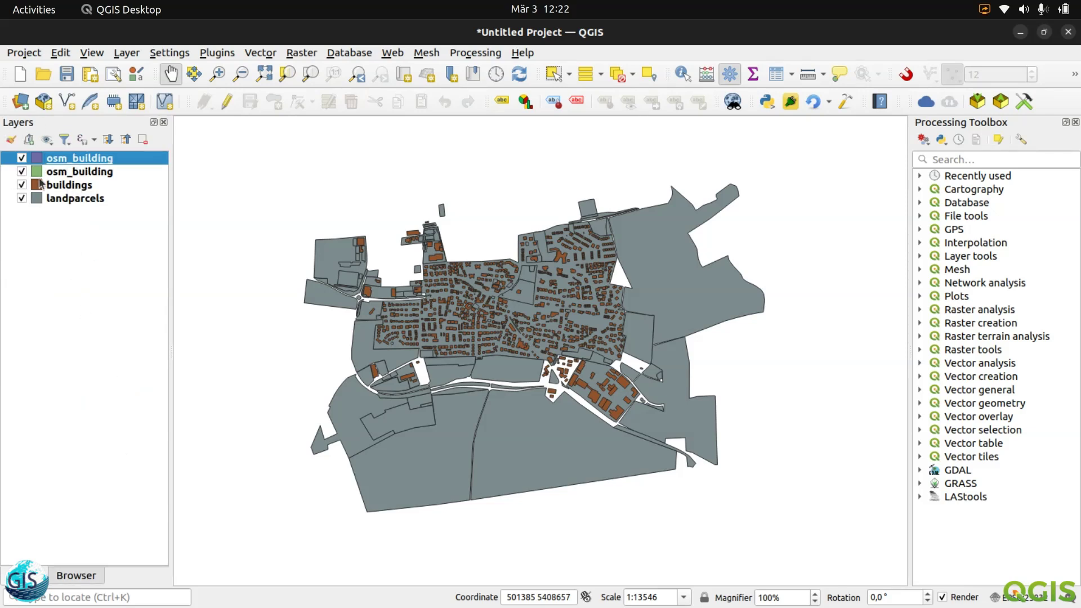
mouse_move(49, 163)
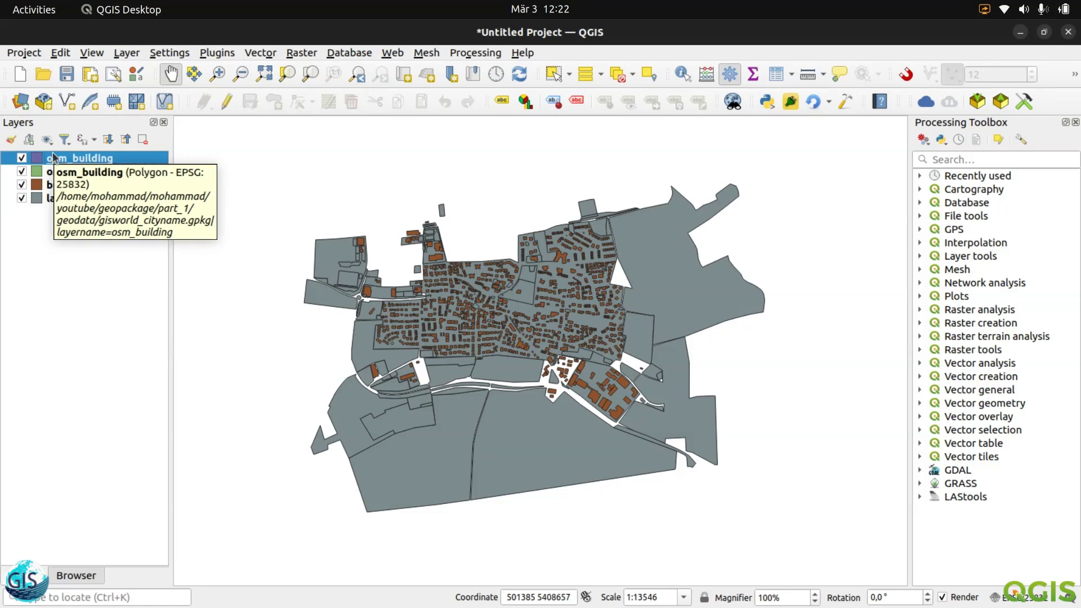
left_click(55, 188)
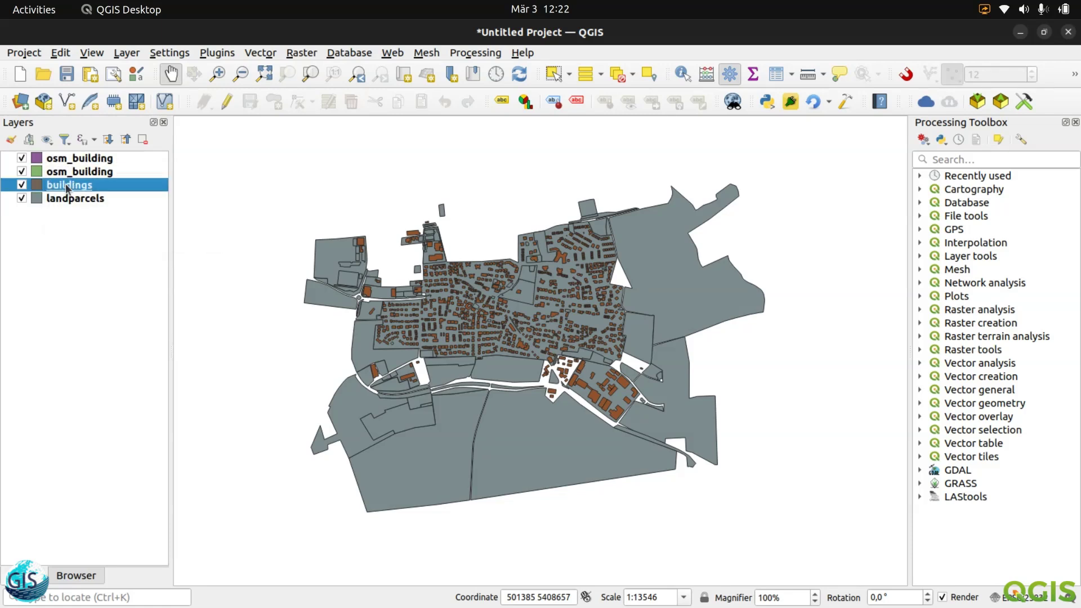
right_click(64, 184)
left_click(53, 188)
Search the Processing Toolbox for 'multi to sin' and open Multipart to singleparts.
left_click(936, 160)
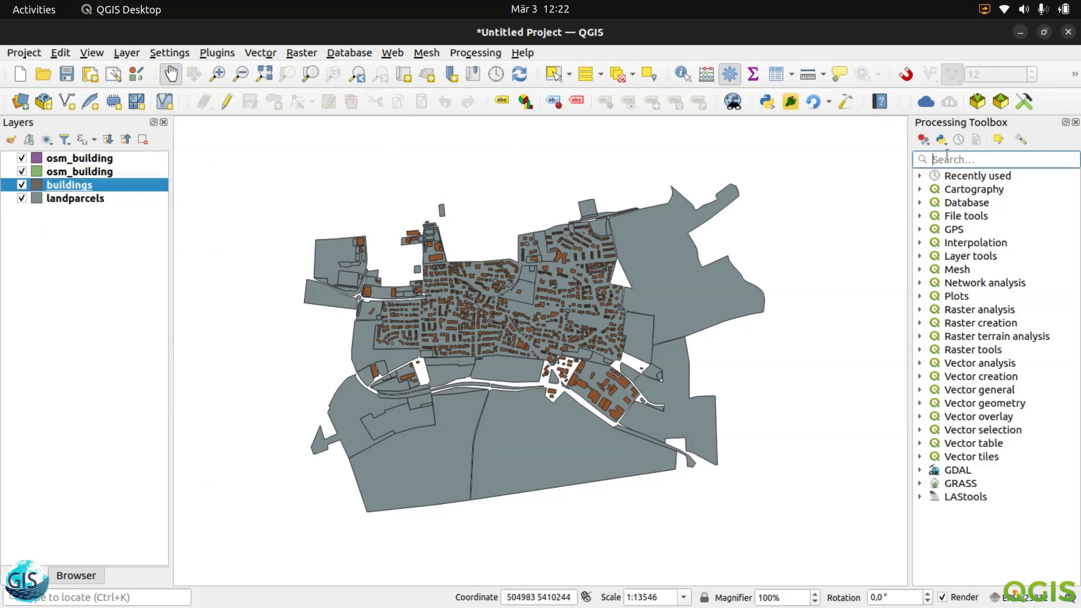
type("mul")
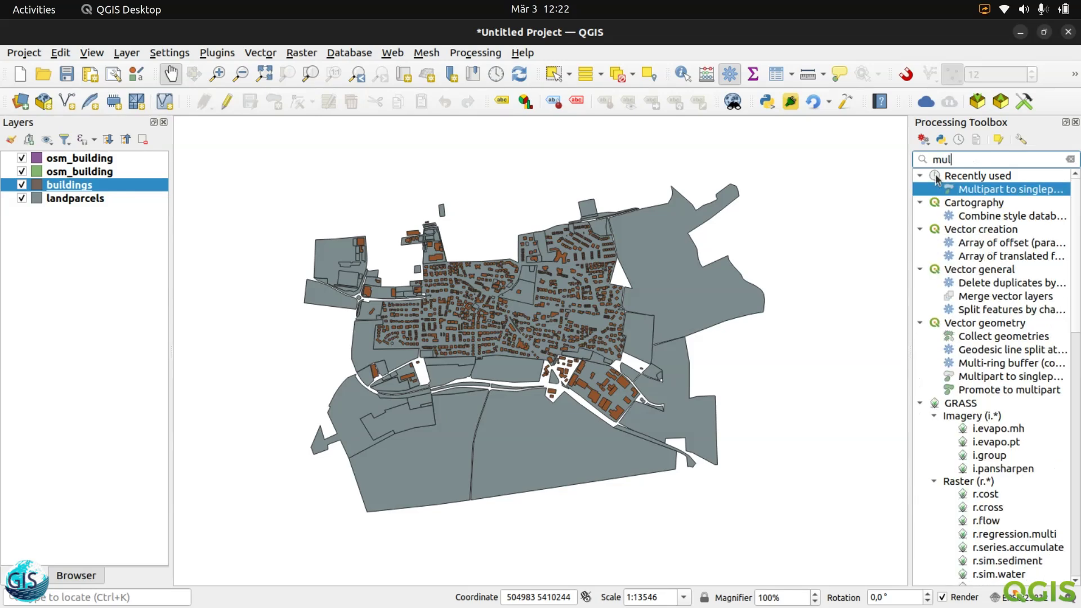
type("ti to sin")
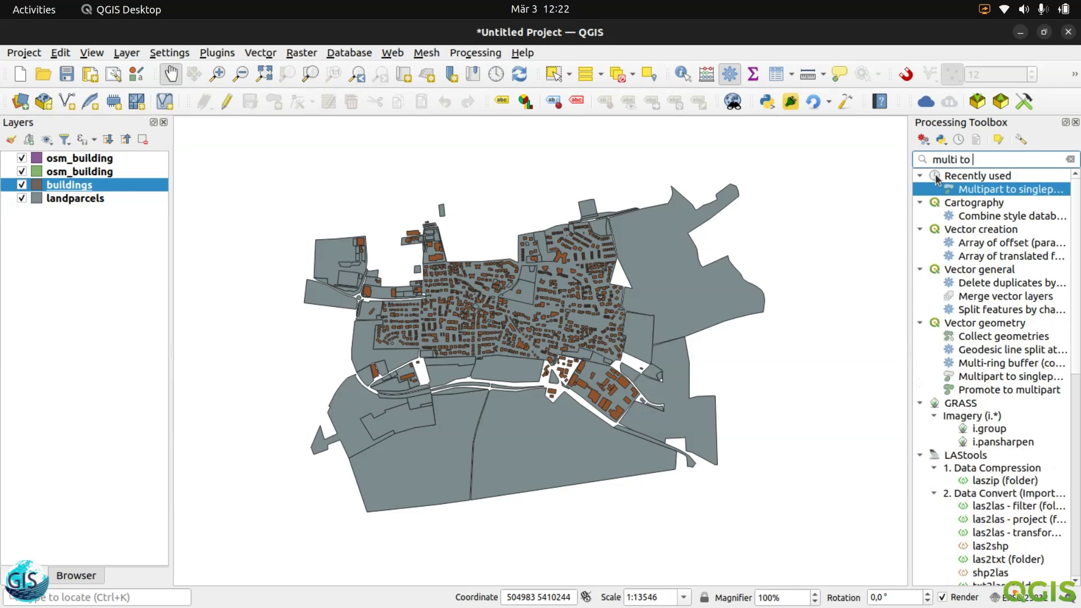
double_click(1014, 190)
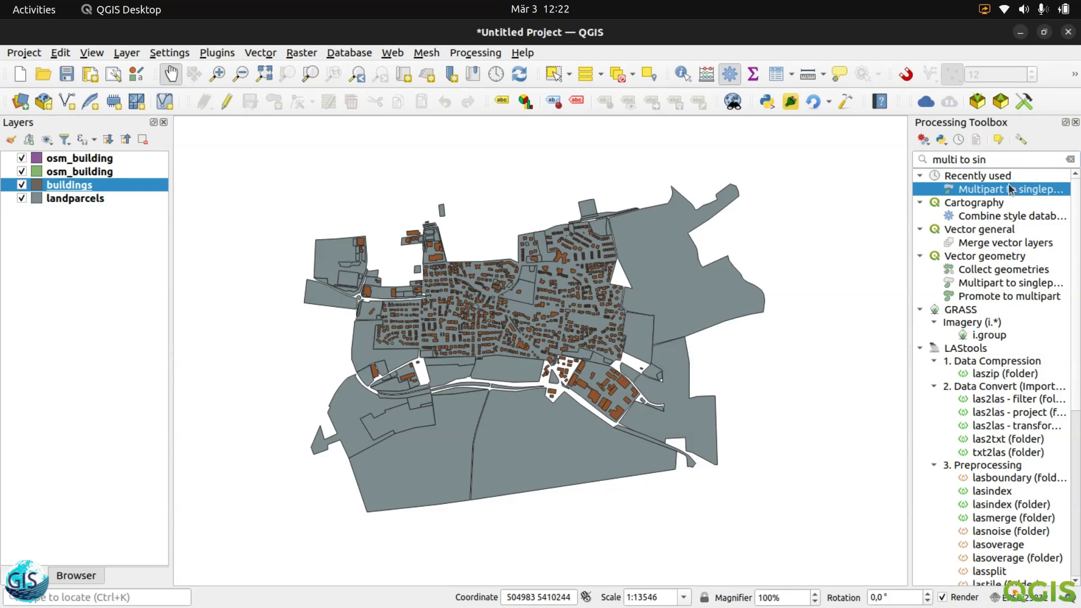
Run Multipart to singleparts on buildings, then select the resulting Single parts layer.
left_click_drag(279, 39, 286, 89)
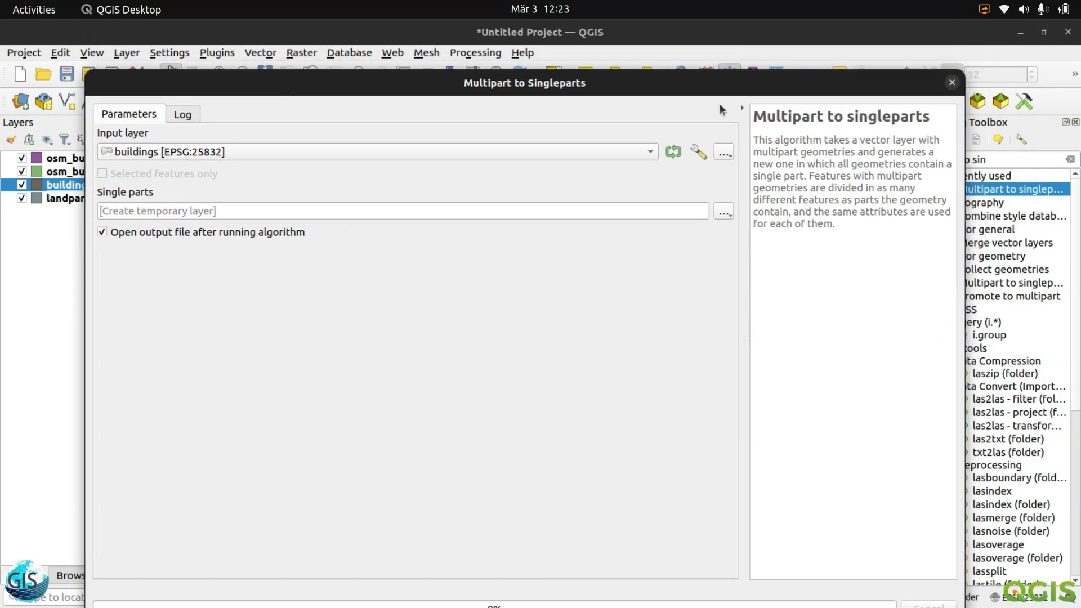
left_click_drag(725, 86, 695, 84)
left_click(955, 482)
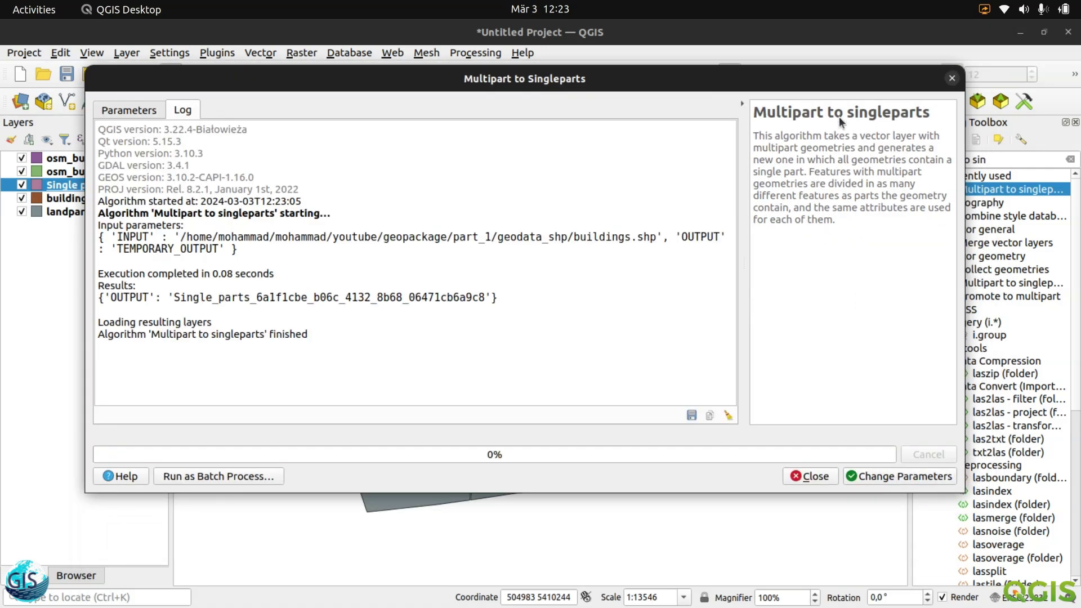
left_click(952, 79)
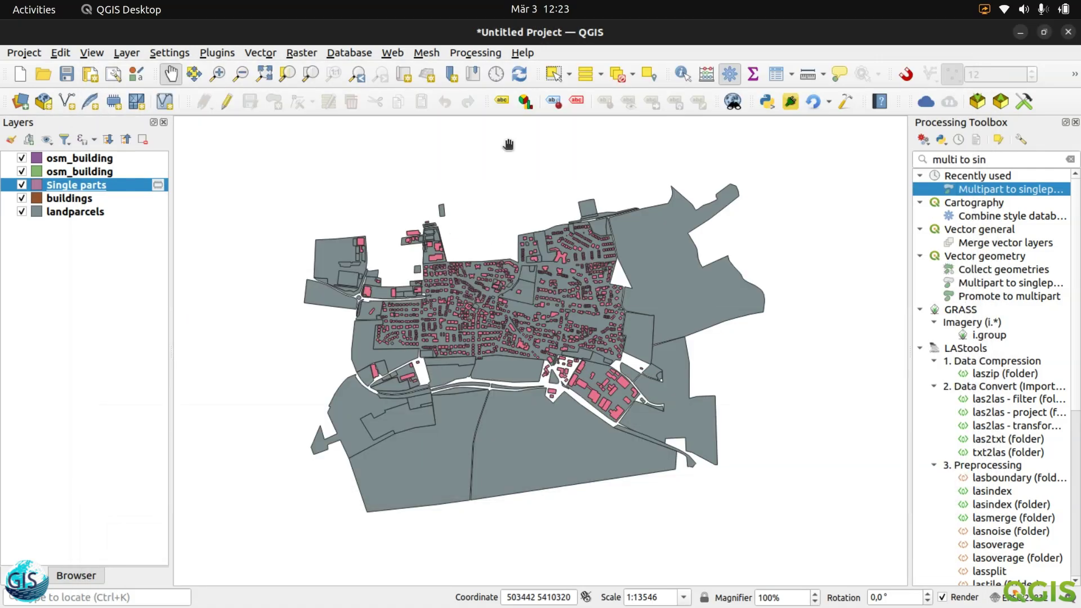
left_click(76, 200)
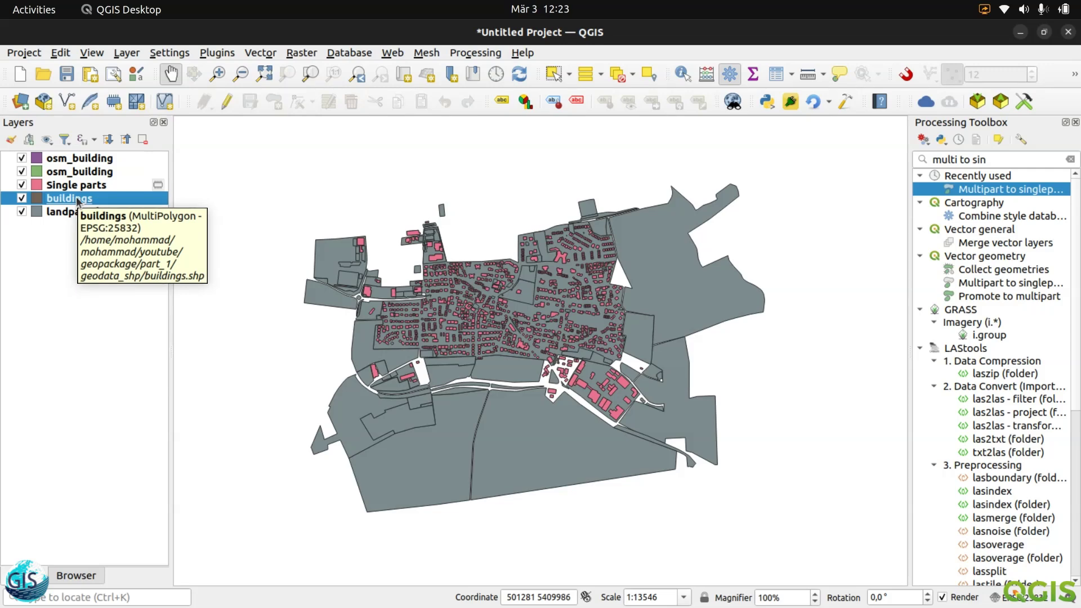
left_click(82, 186)
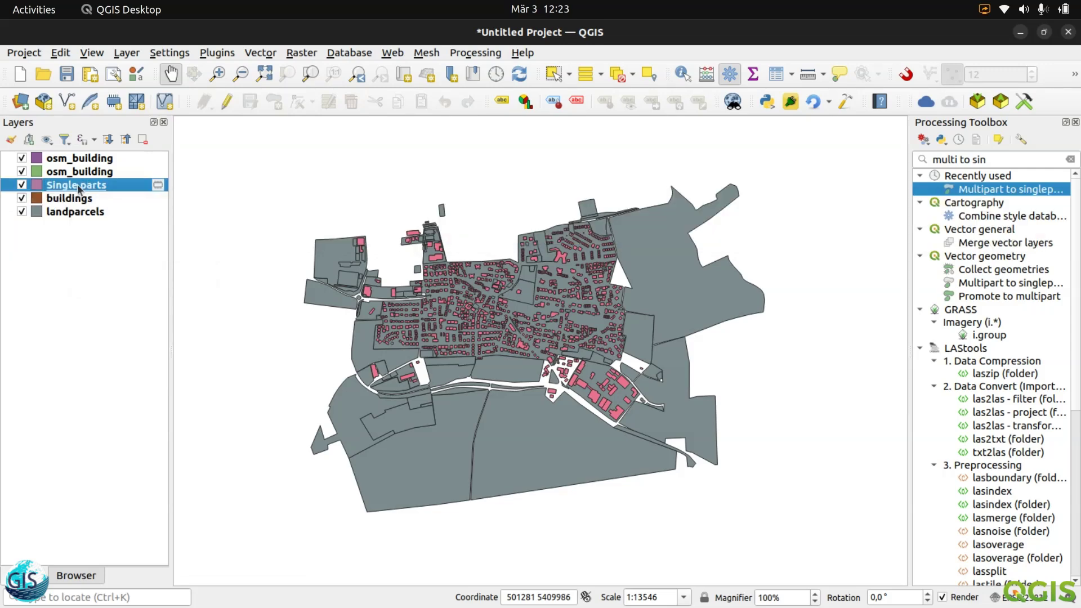
Put Single parts in edit mode and select all 1186 of its features.
left_click(231, 105)
left_click(600, 74)
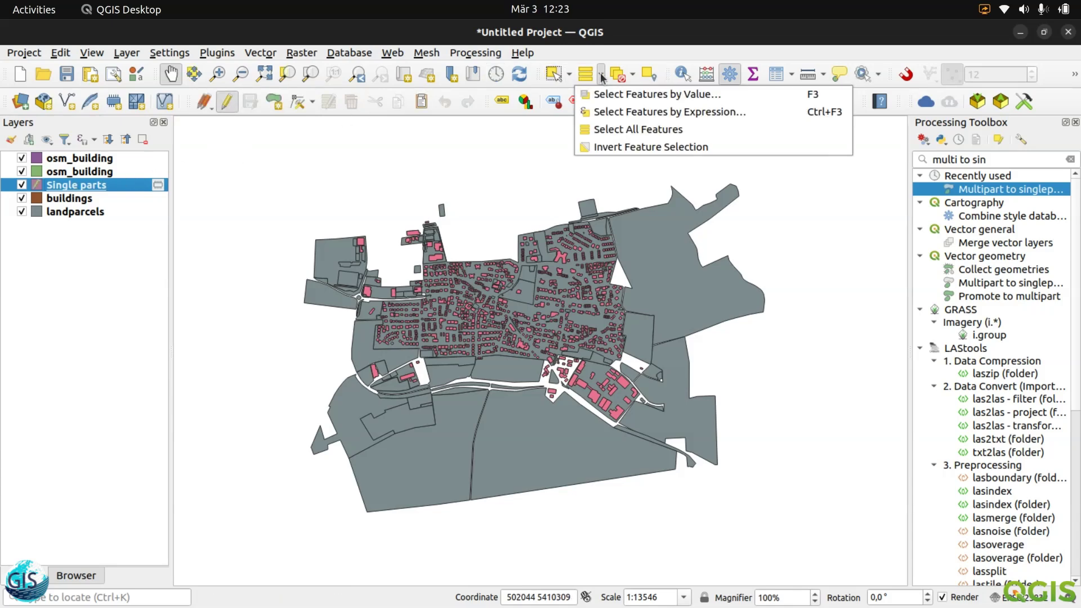
left_click(619, 130)
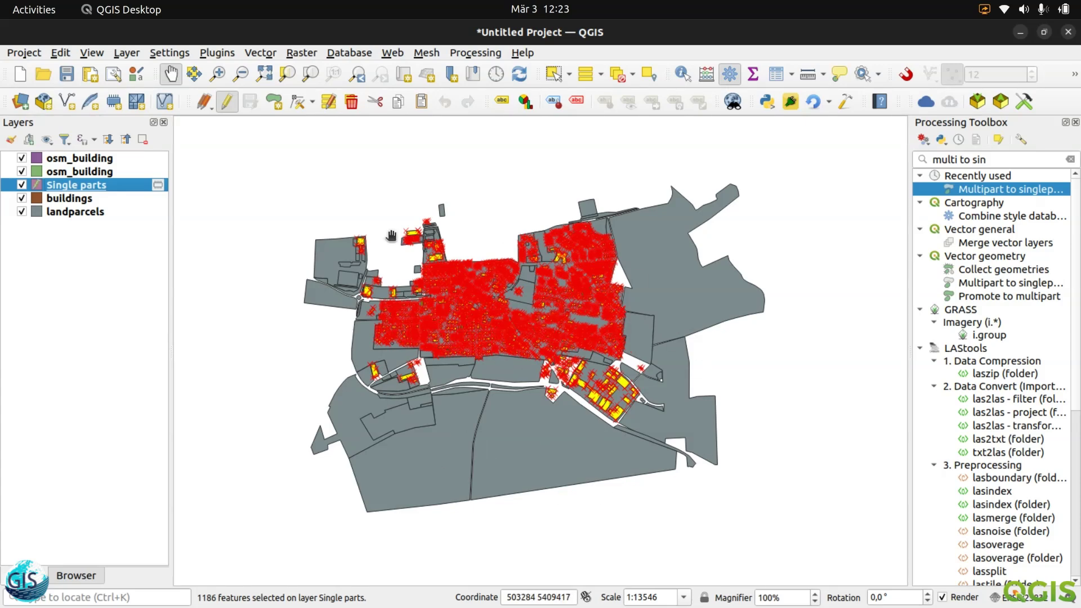
Remove the duplicate osm_building layer and start editing the remaining osm_building.
left_click(66, 171)
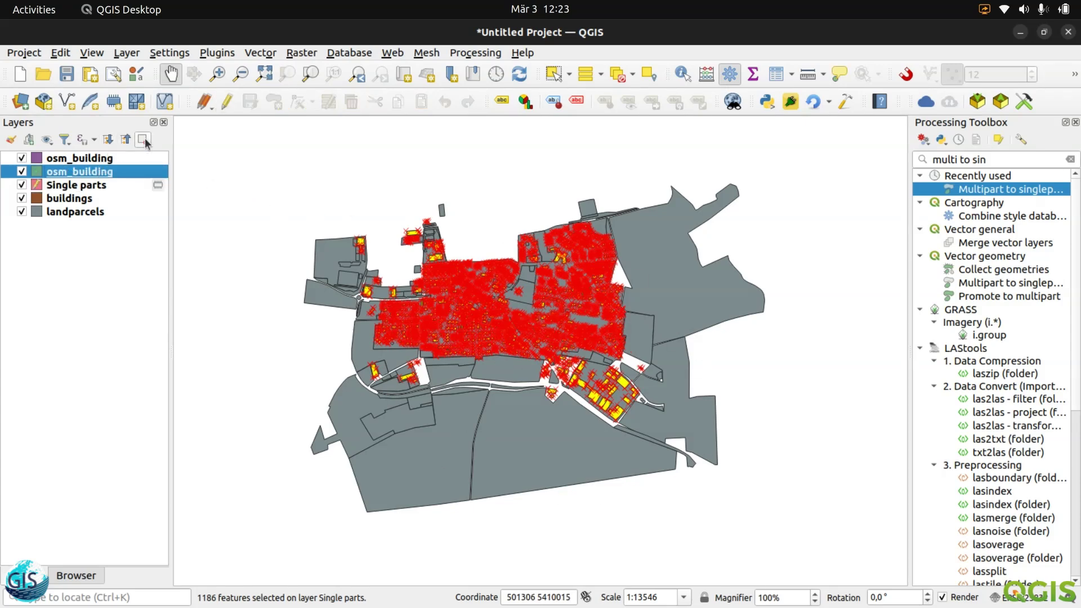
left_click(142, 139)
left_click(600, 350)
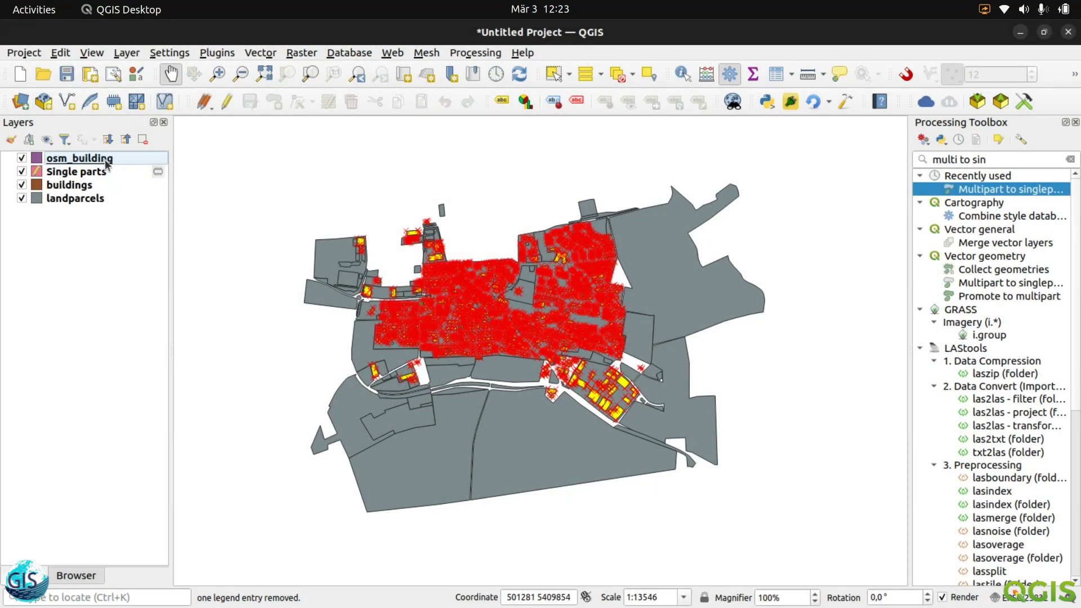
left_click(106, 161)
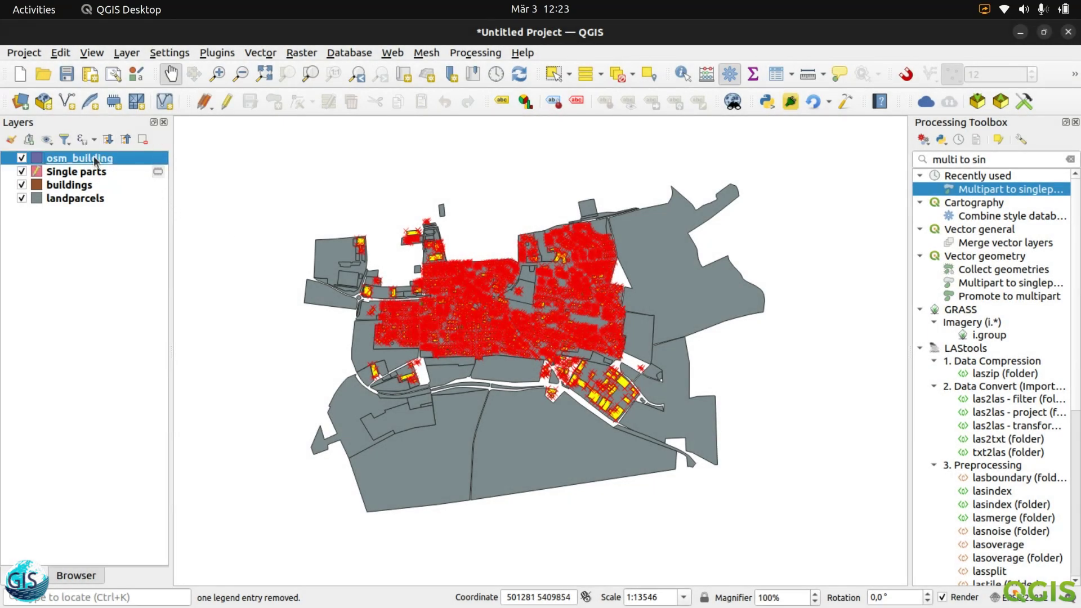
left_click(226, 103)
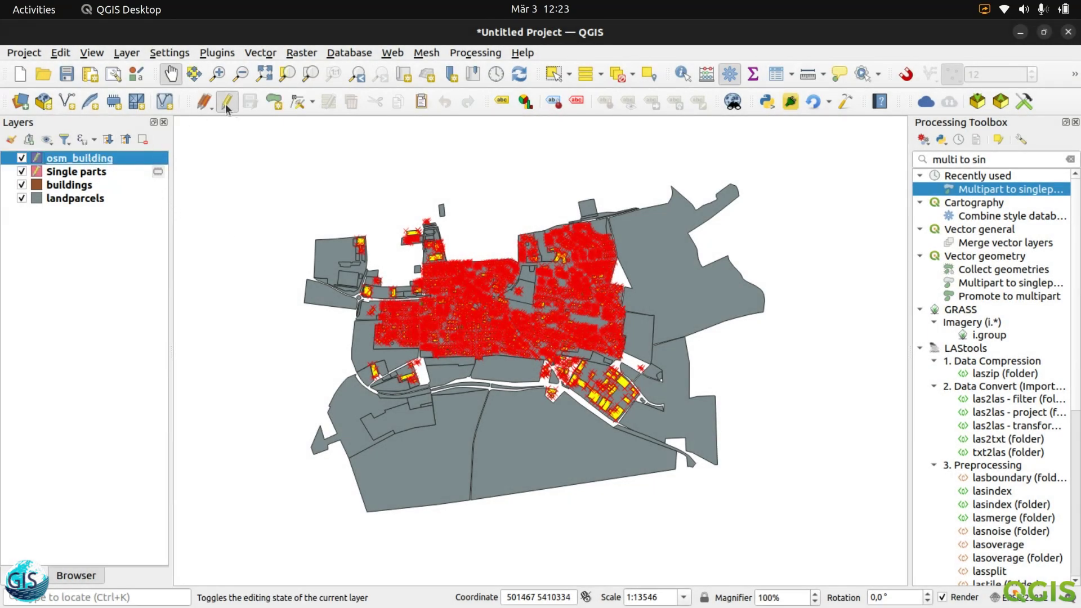
Attempt a paste into osm_building, then dismiss the no-features-pasted warning.
left_click(61, 52)
mouse_move(91, 52)
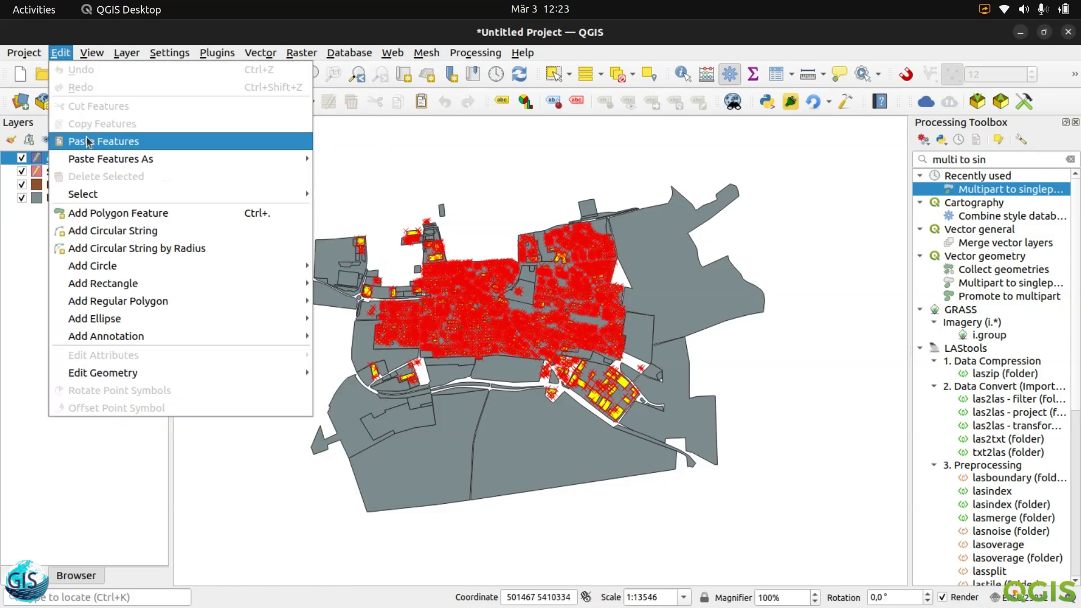
left_click(88, 139)
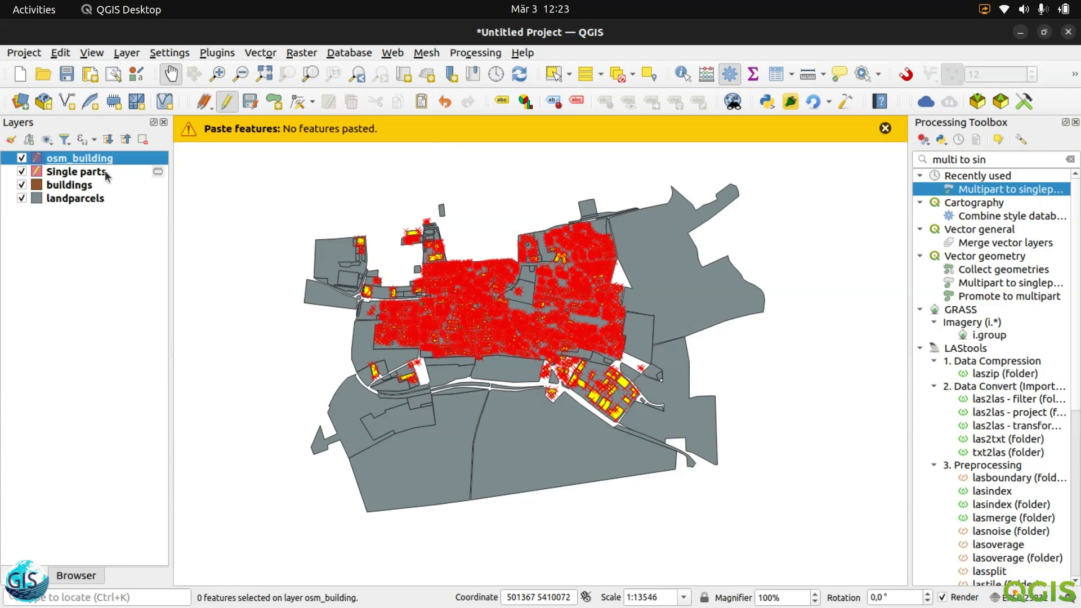
left_click(126, 172)
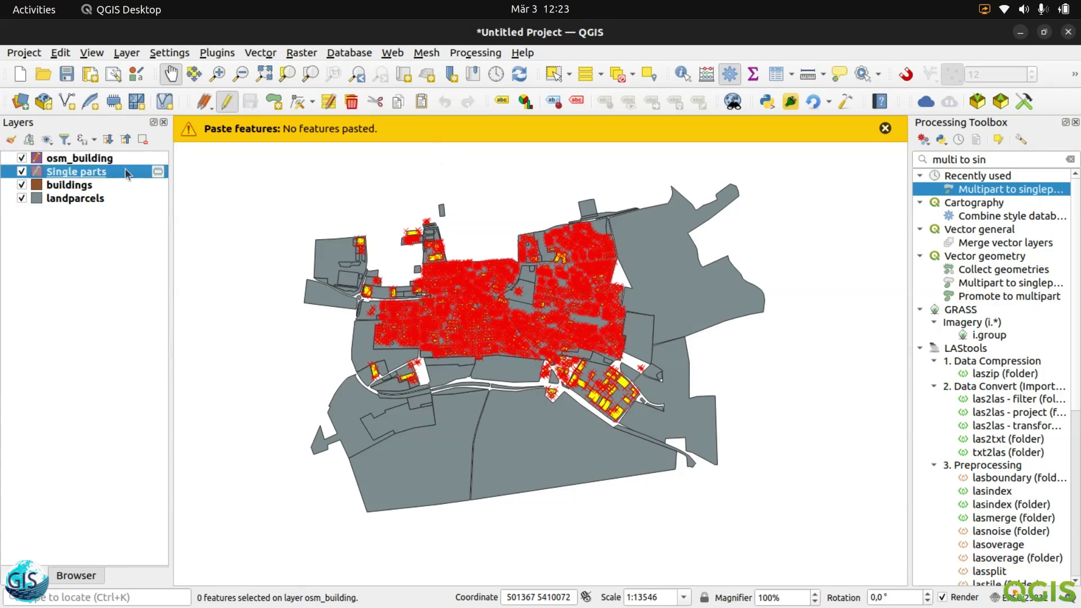
left_click(885, 128)
Copy the selected single-part buildings and paste all 1186 into osm_building.
left_click(68, 51)
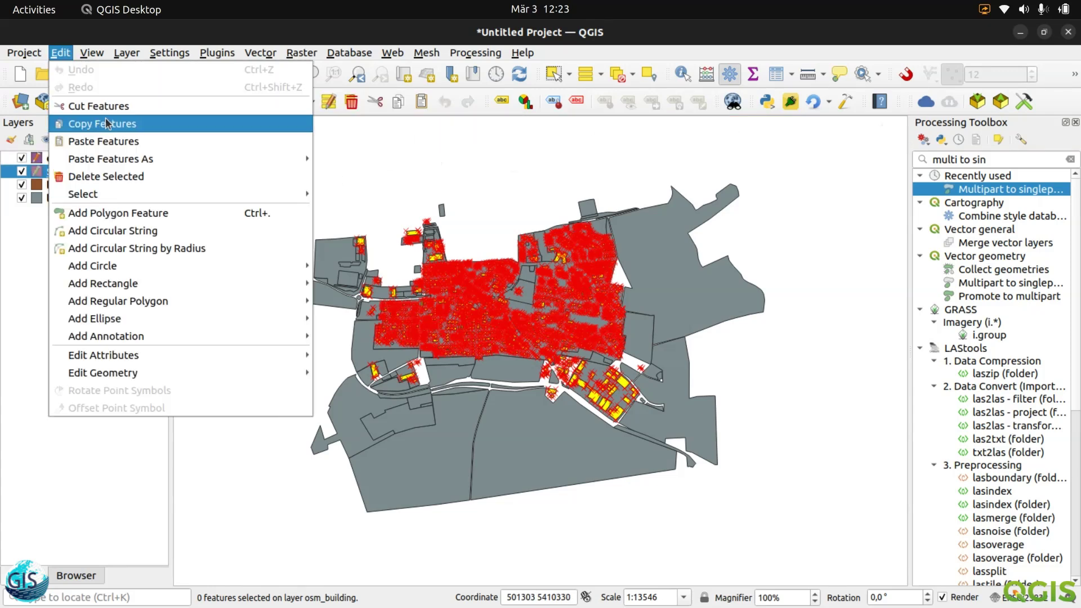
left_click(126, 123)
left_click(85, 159)
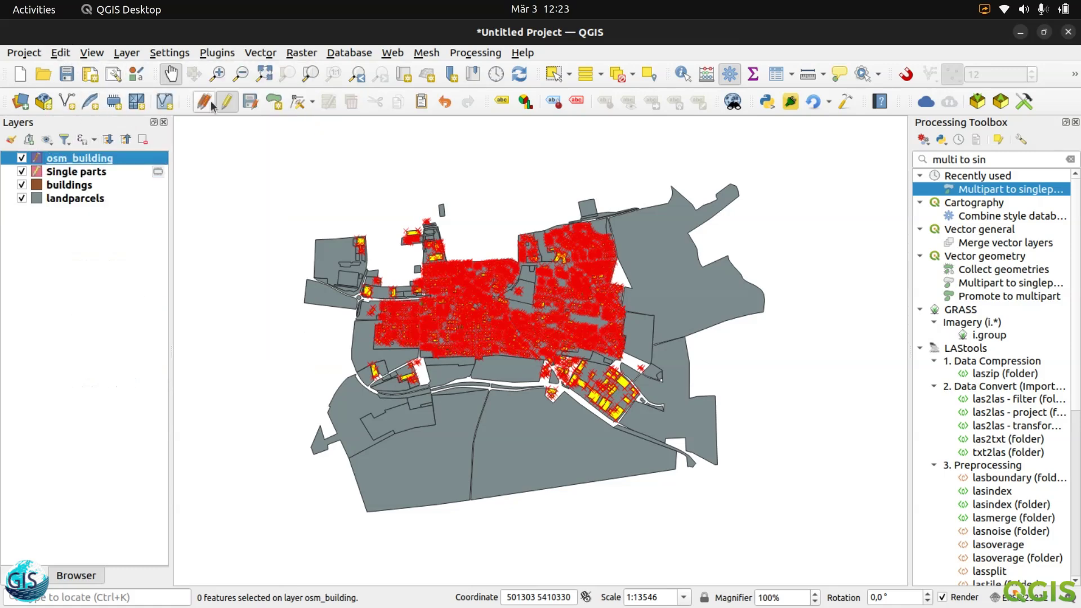
left_click(61, 52)
left_click(97, 141)
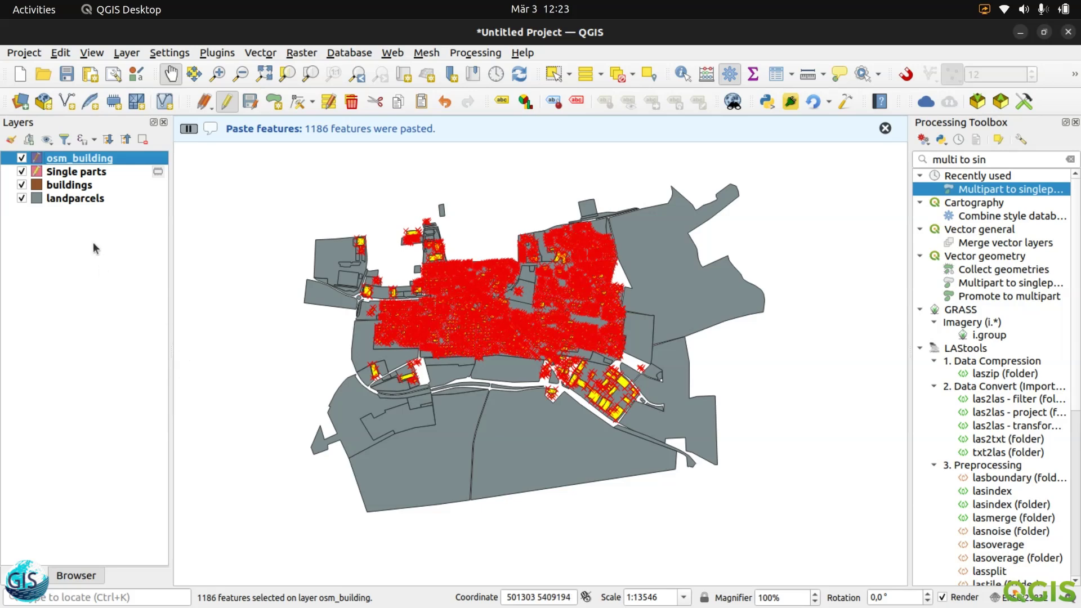
right_click(66, 160)
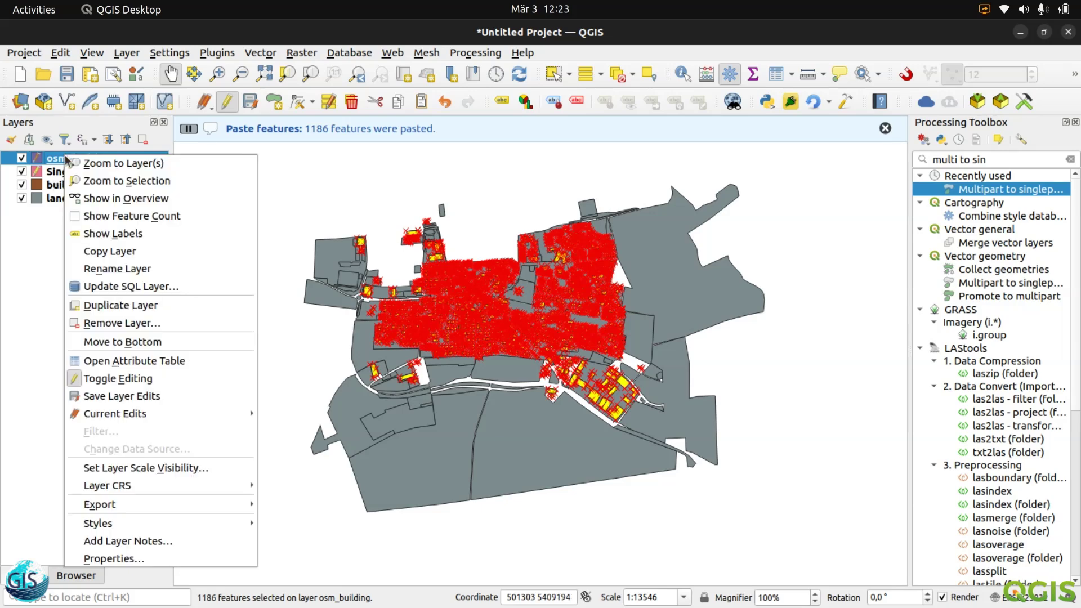
Open the osm_building attribute table, scroll its NULL rows, and shrink the window to reveal the map.
left_click(135, 360)
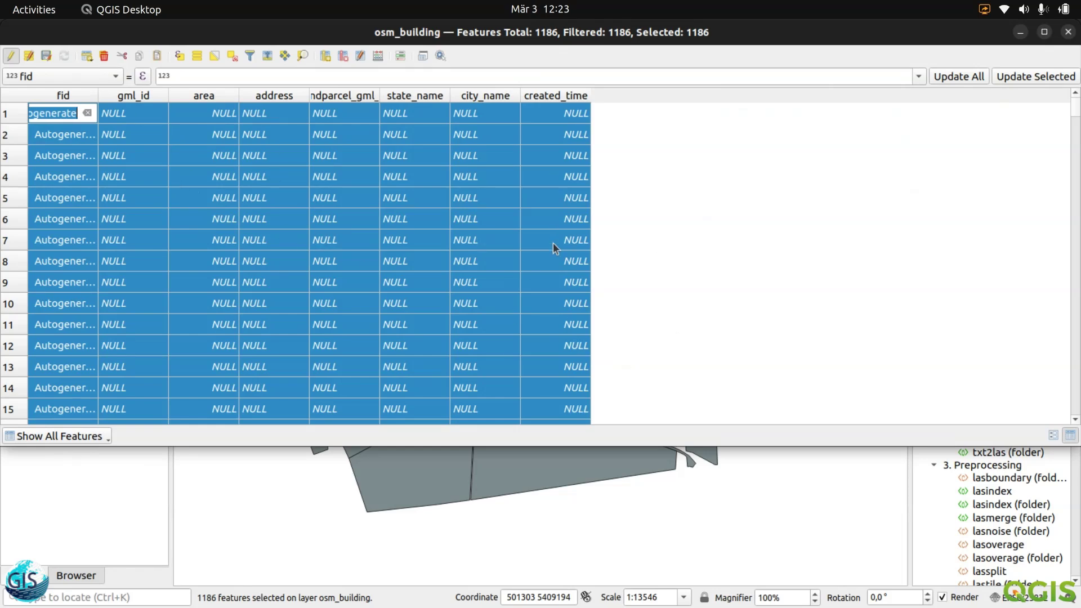
scroll(206, 275, "down", 20)
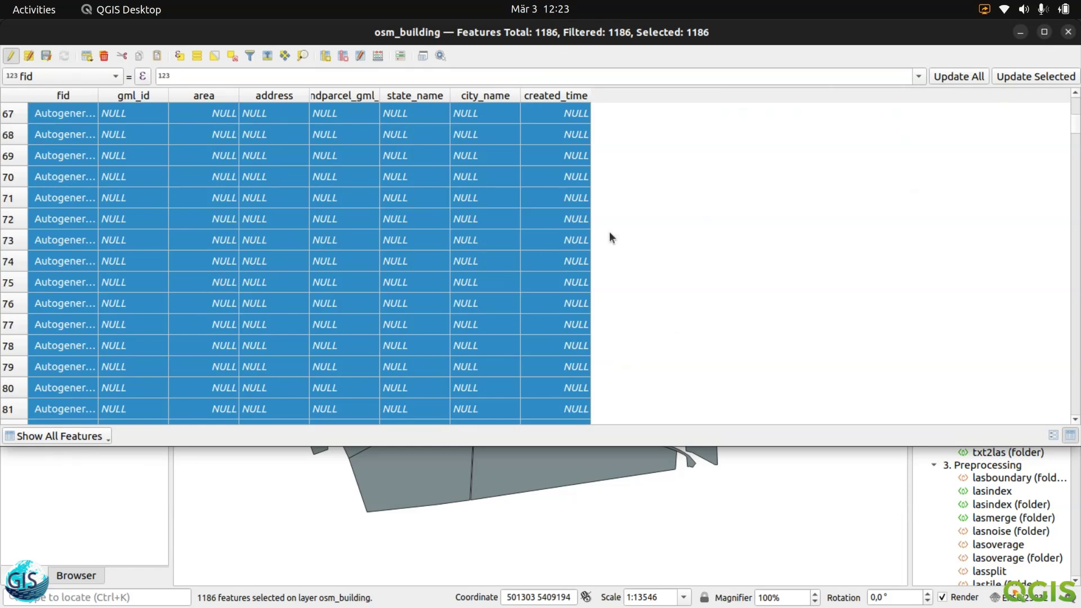
left_click_drag(1075, 125, 1056, 7)
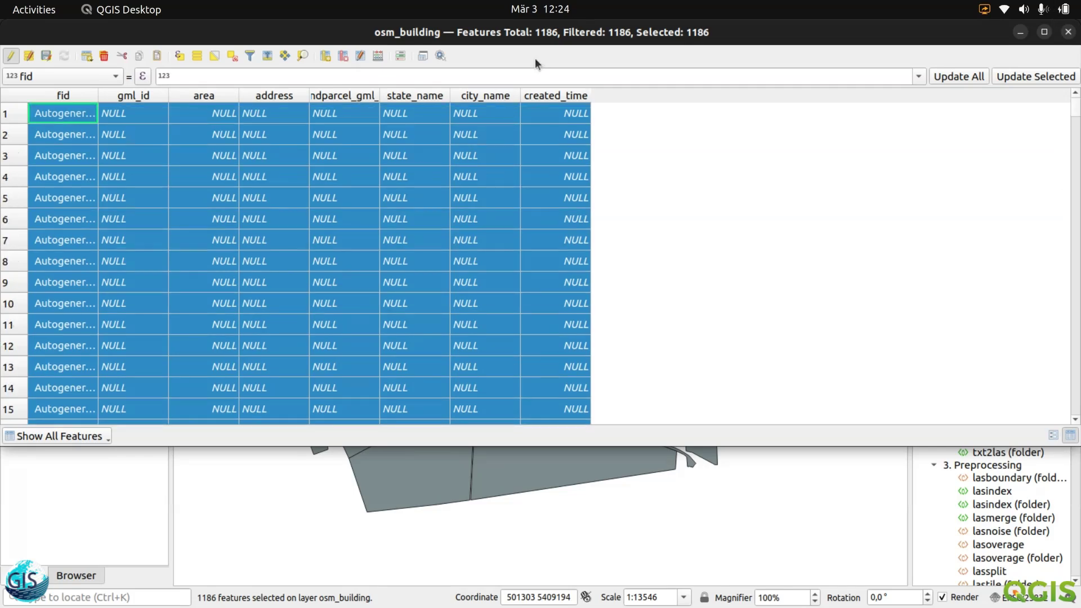
left_click_drag(501, 34, 510, 113)
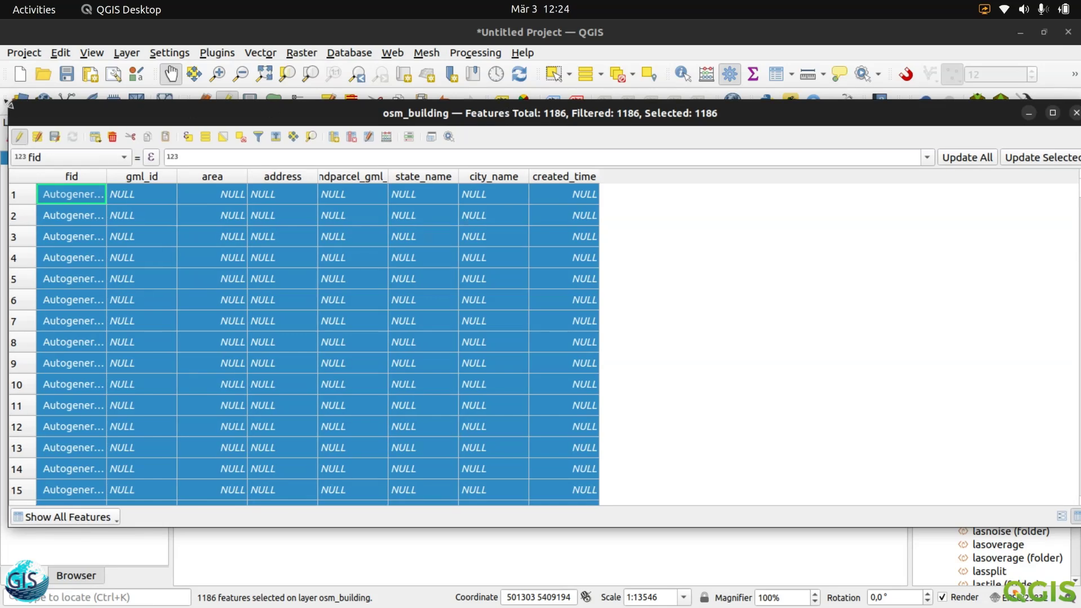
left_click_drag(9, 102, 251, 169)
left_click_drag(333, 191, 186, 135)
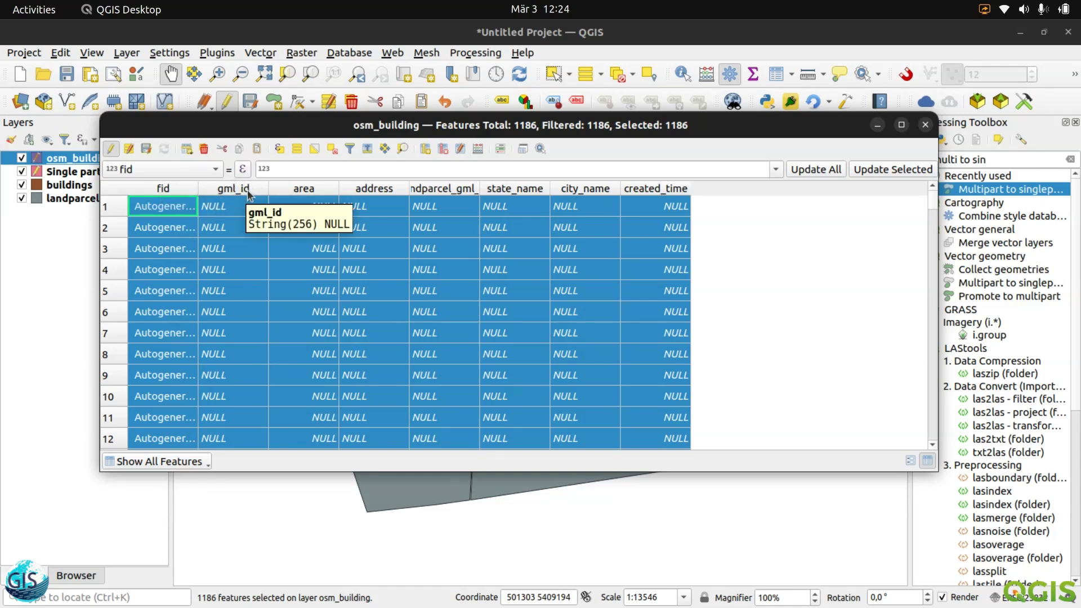
left_click(478, 149)
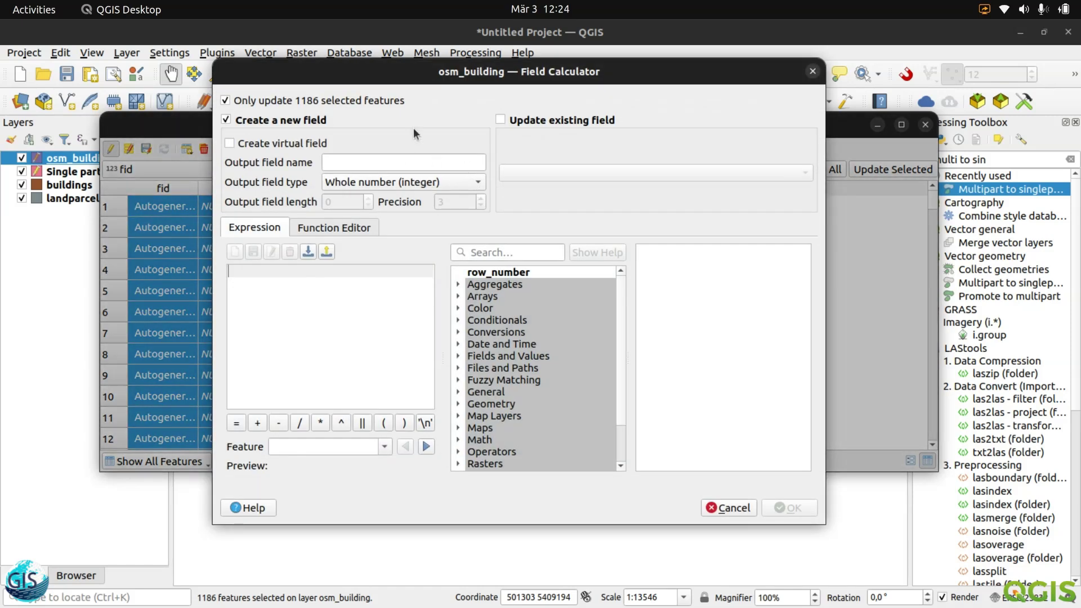
left_click(500, 120)
left_click(548, 176)
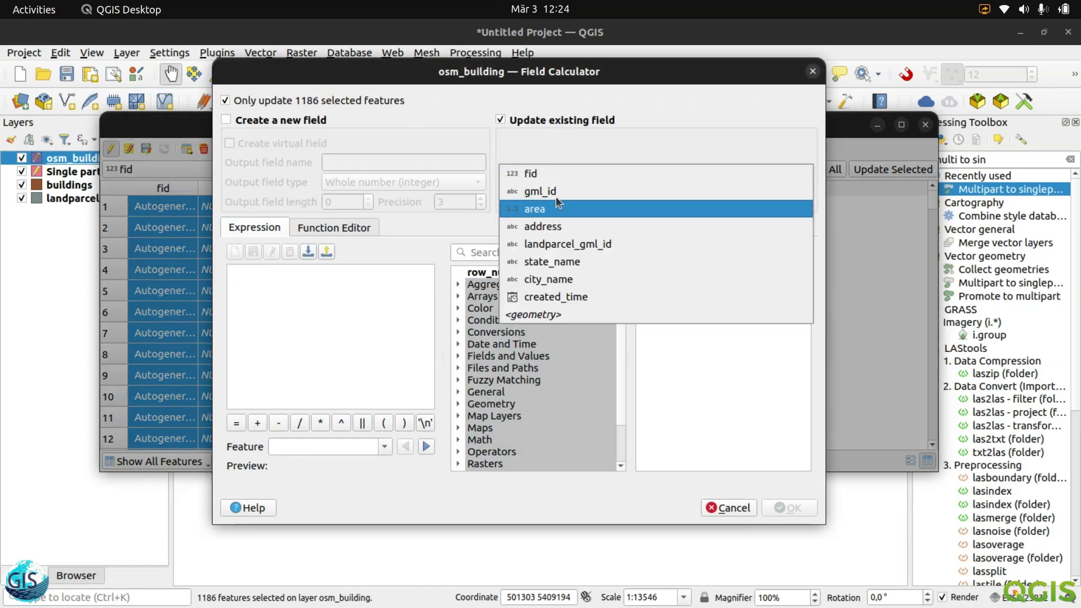
left_click(555, 190)
left_click(262, 341)
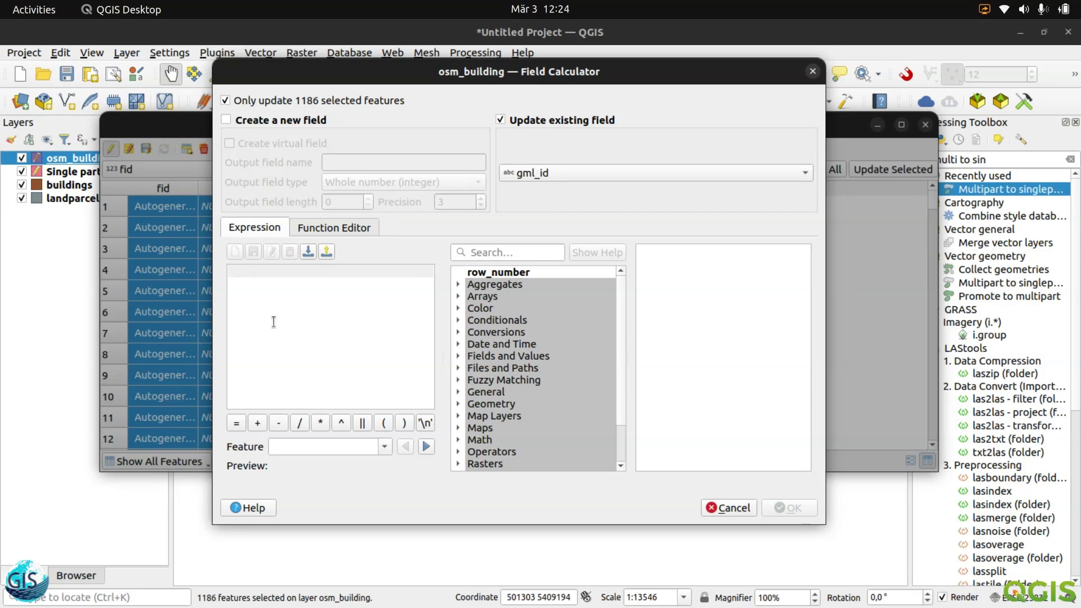
type("'")
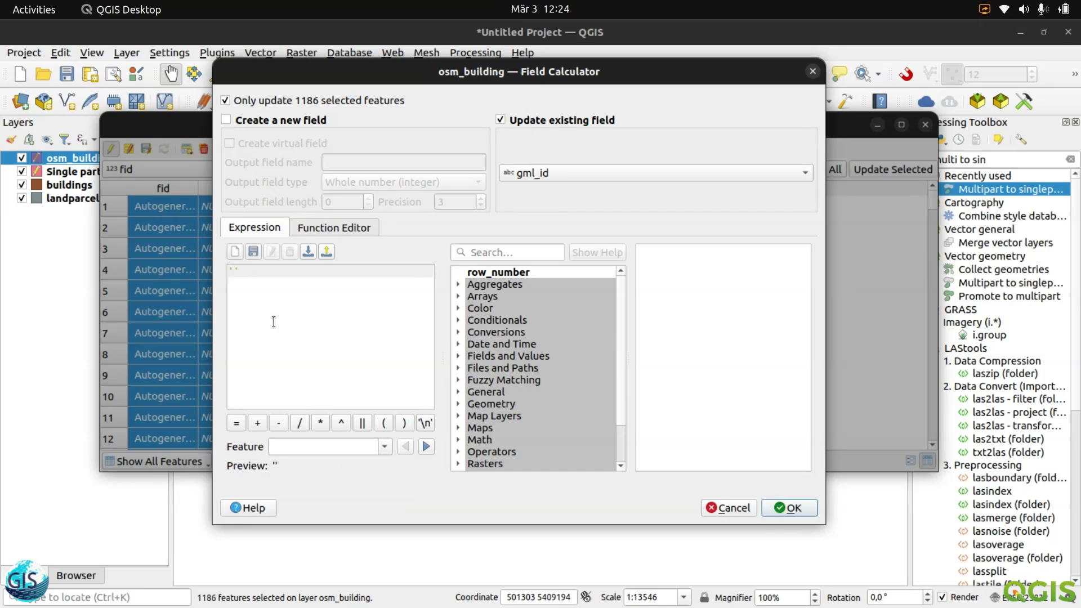
type("gis")
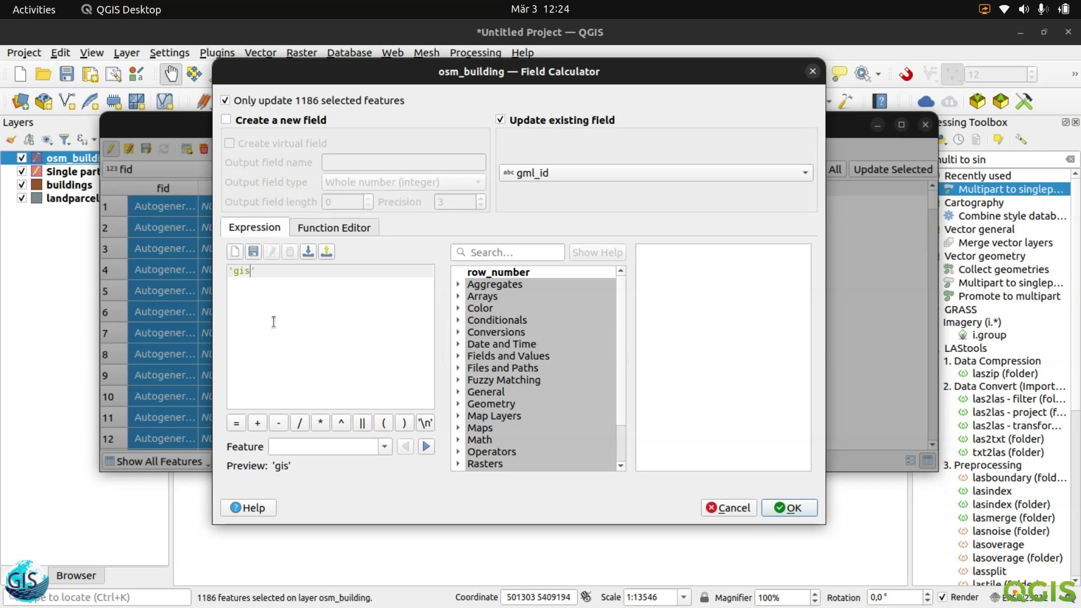
type("word")
key("BackSpace")
type("ld_")
type("city")
type("nm")
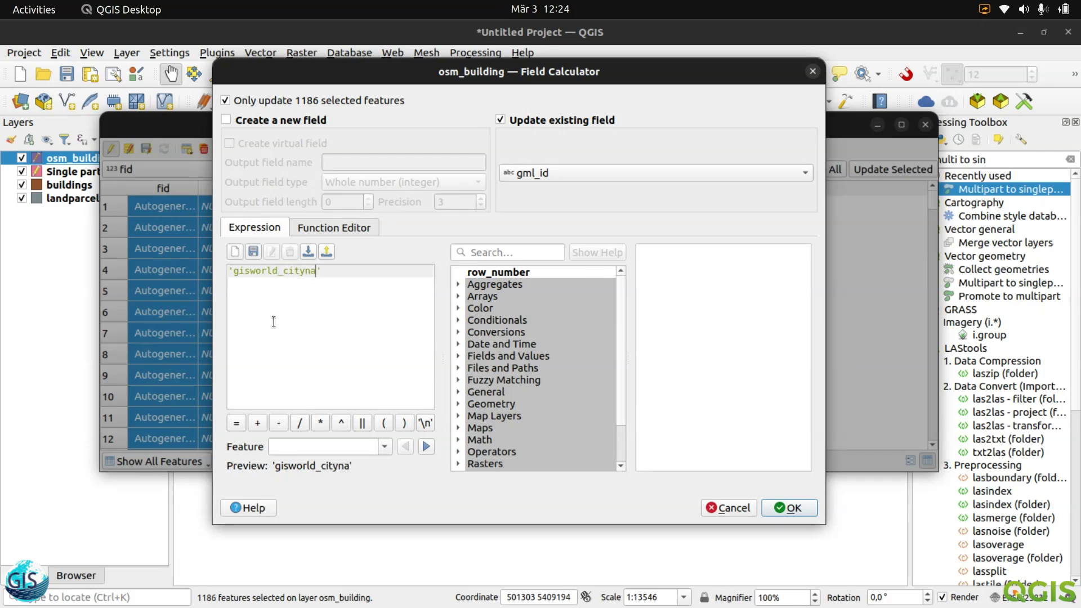
type("me_")
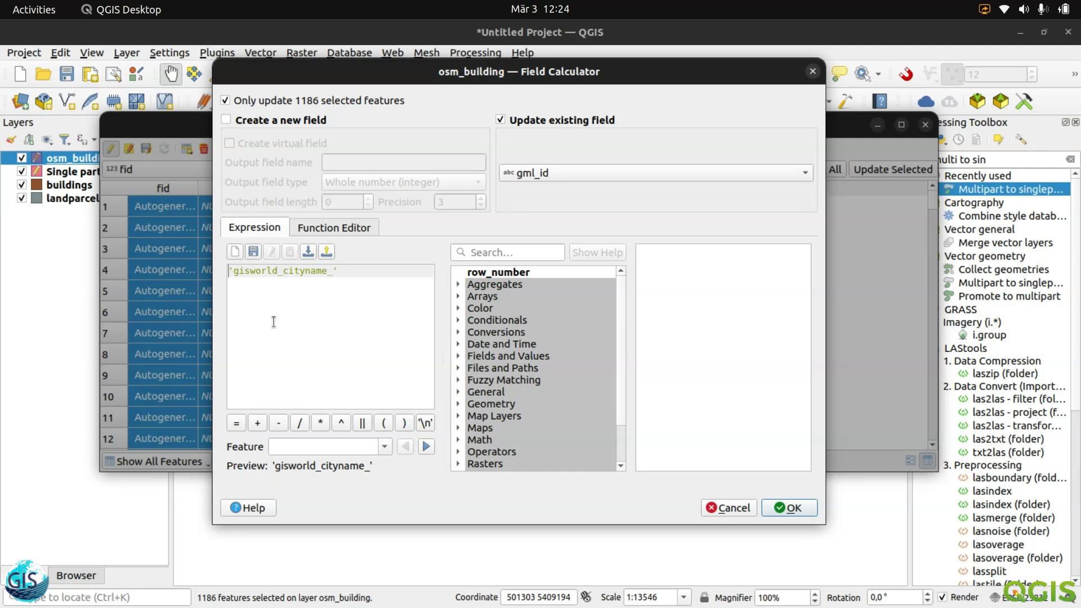
type("concat")
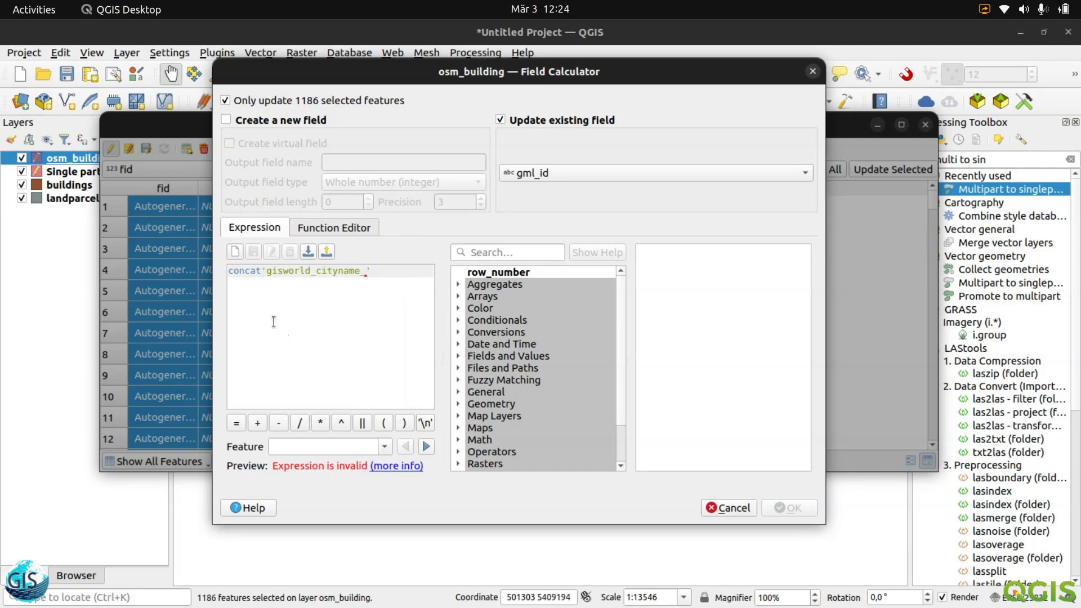
type("(")
key("End")
type(",")
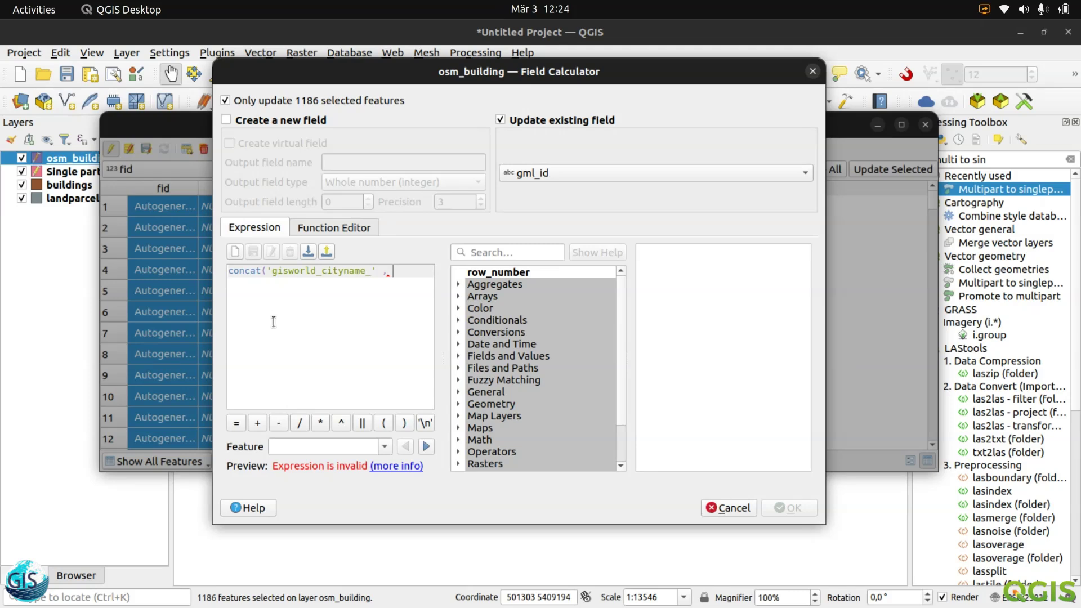
type("@row_number")
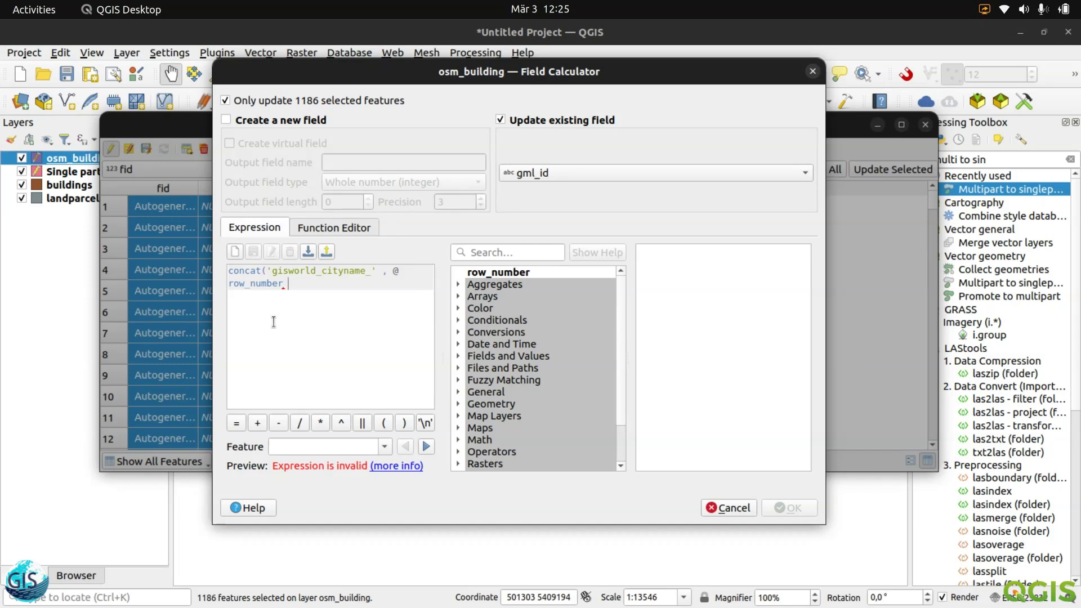
type(" + 10000)")
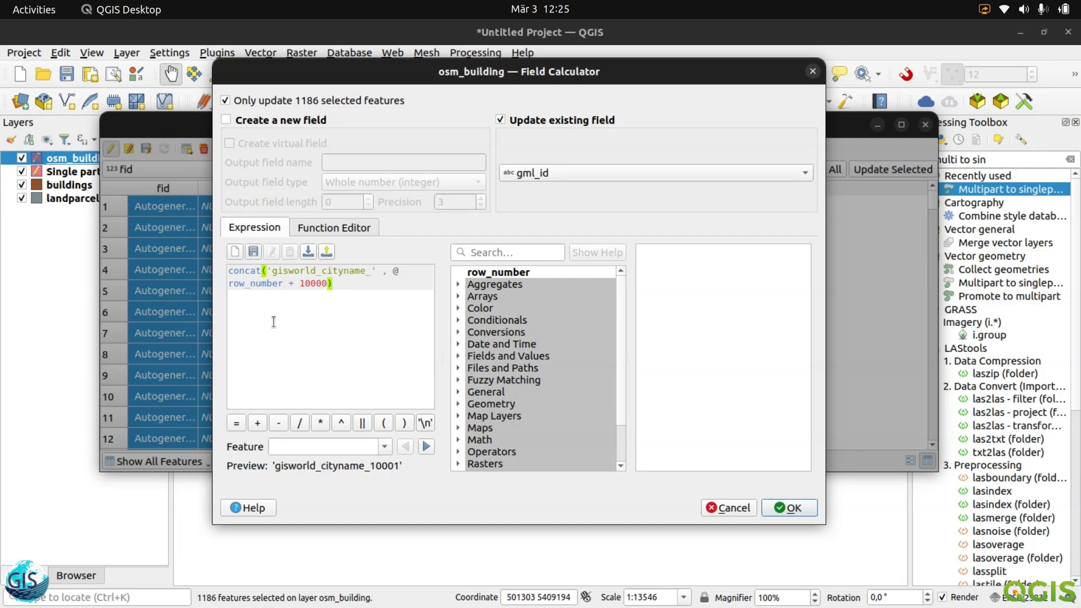
key("BackSpace")
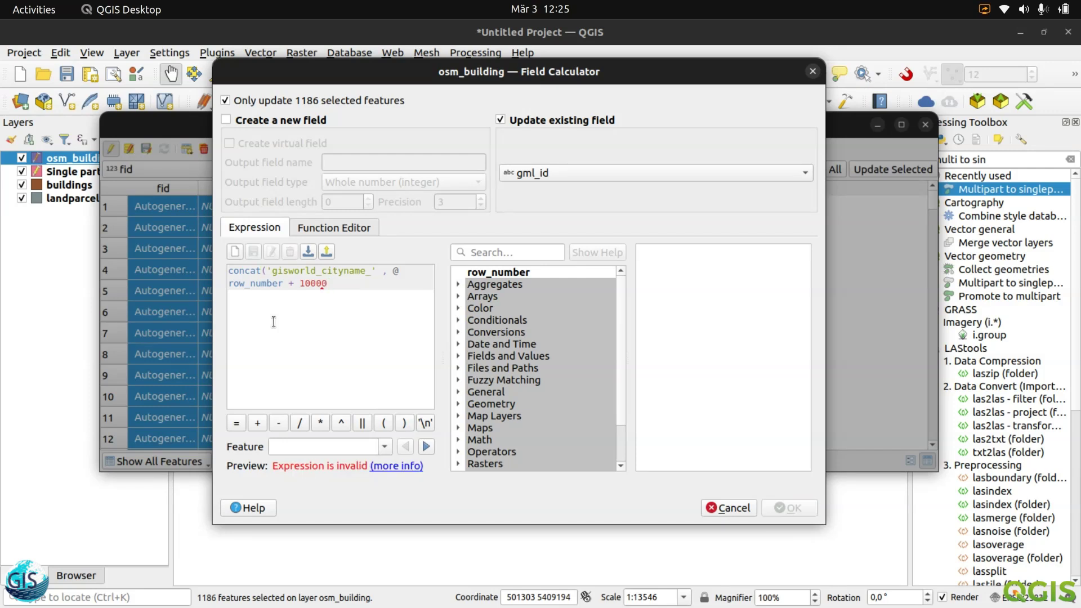
type(")")
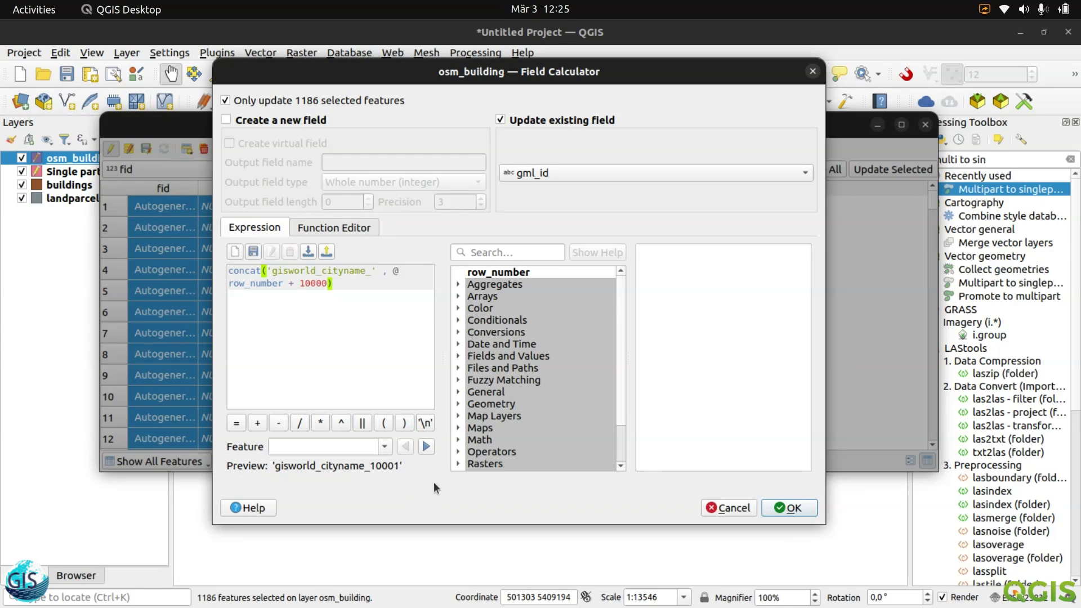
left_click(791, 508)
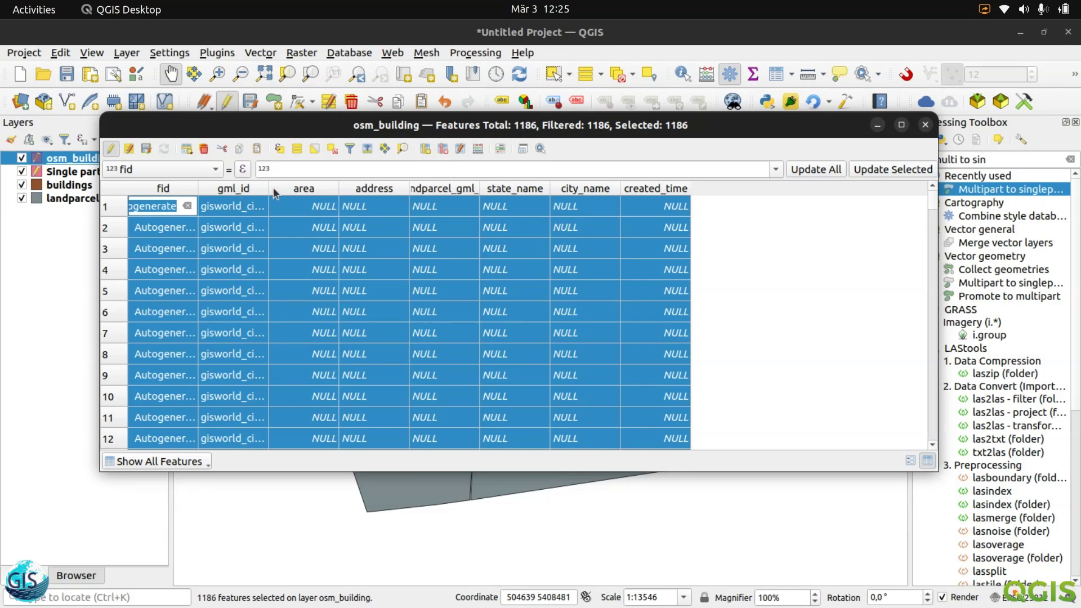
double_click(270, 187)
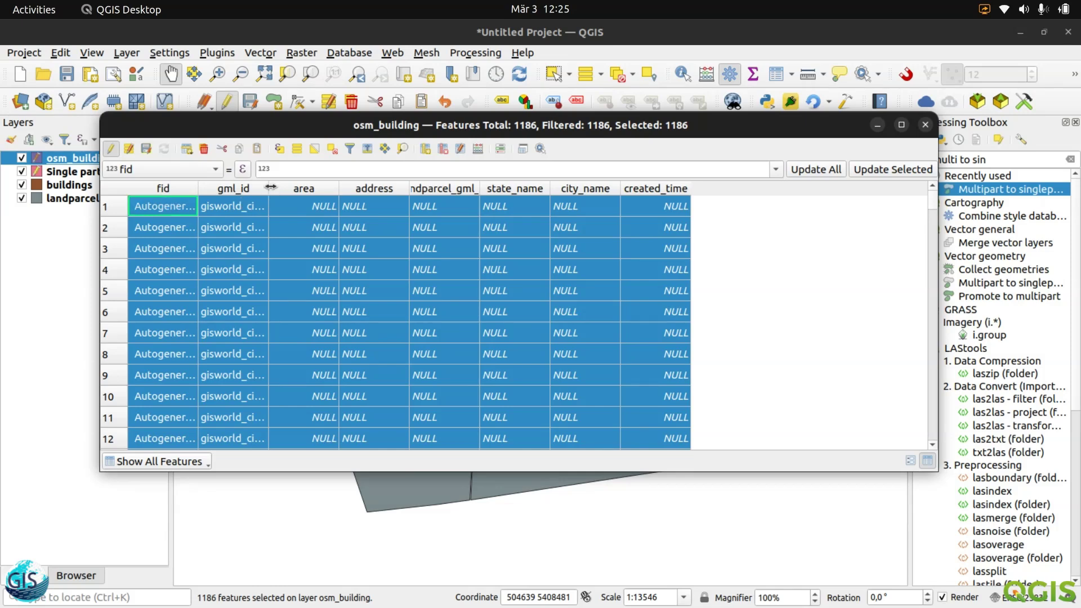
Update the area field with $area and widen the landparcel_gml_id column.
left_click(478, 148)
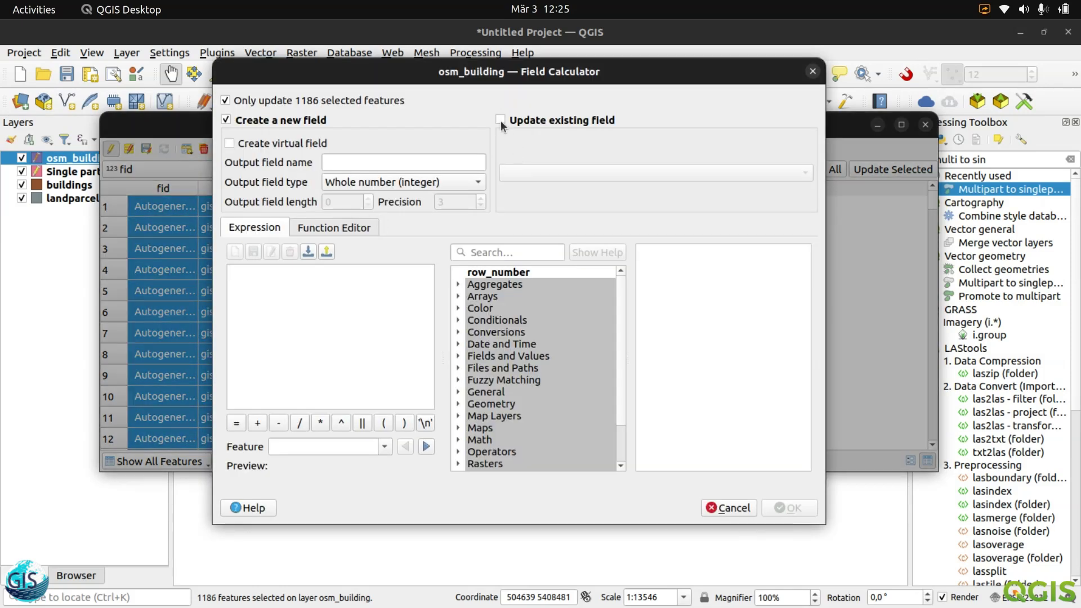
left_click(500, 120)
left_click(529, 175)
left_click(544, 210)
left_click(350, 331)
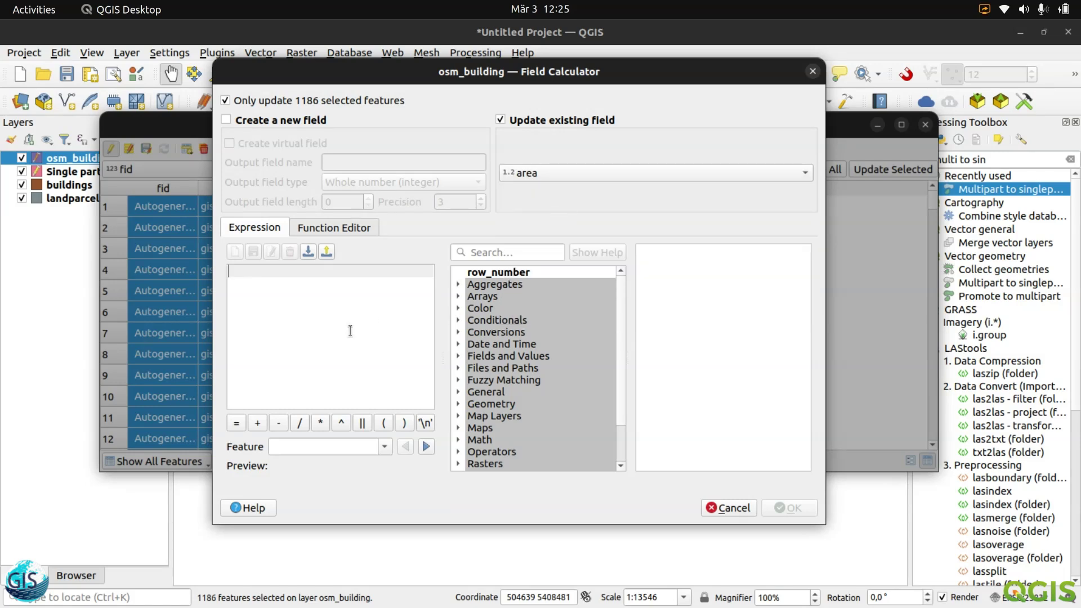
type("$a")
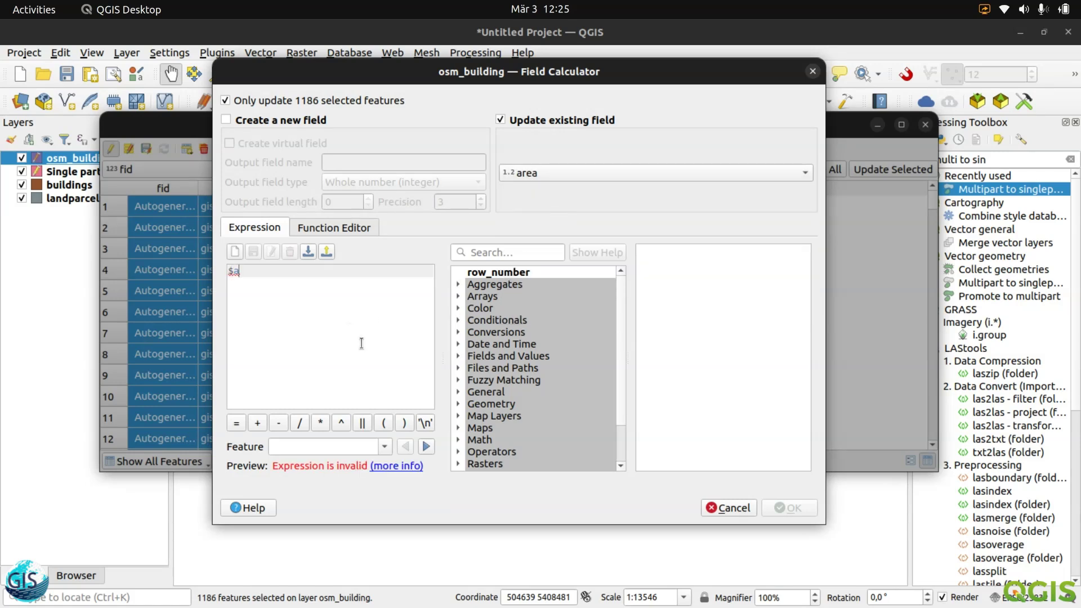
type("rea")
key("Return")
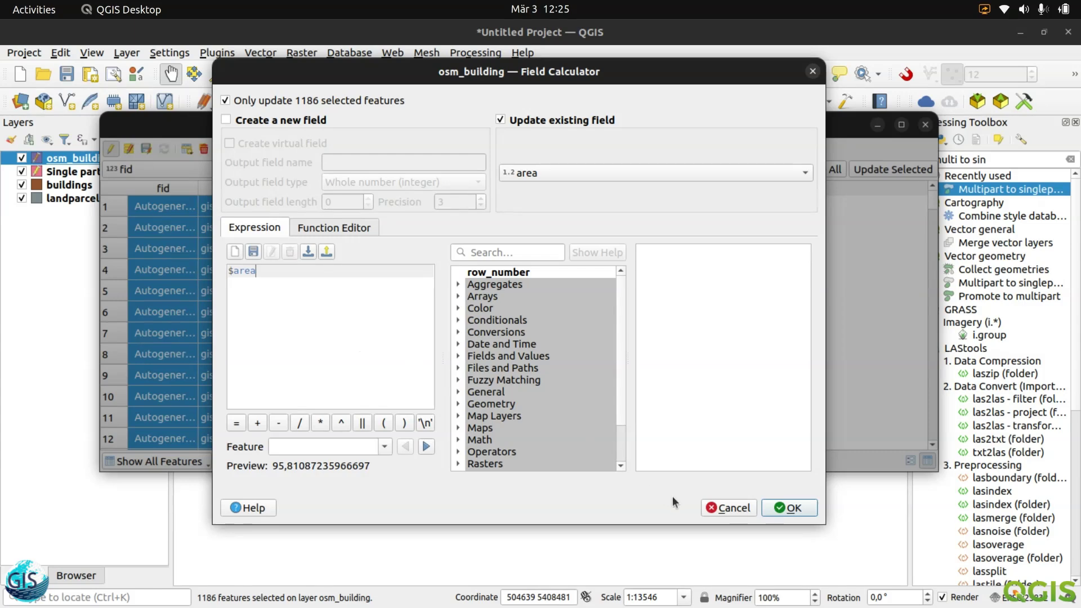
left_click(772, 508)
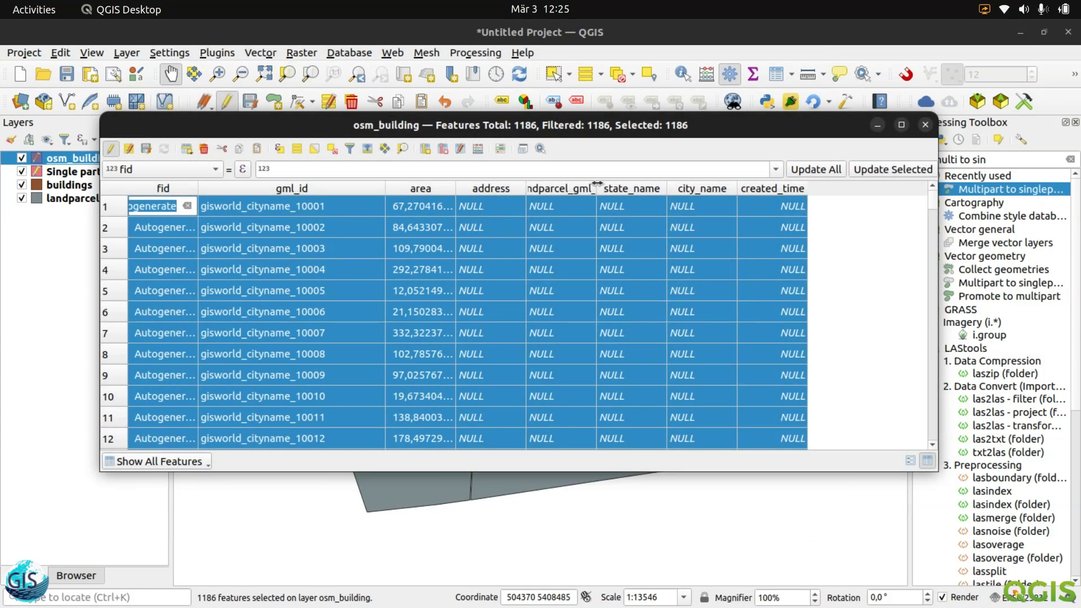
left_click_drag(596, 187, 642, 187)
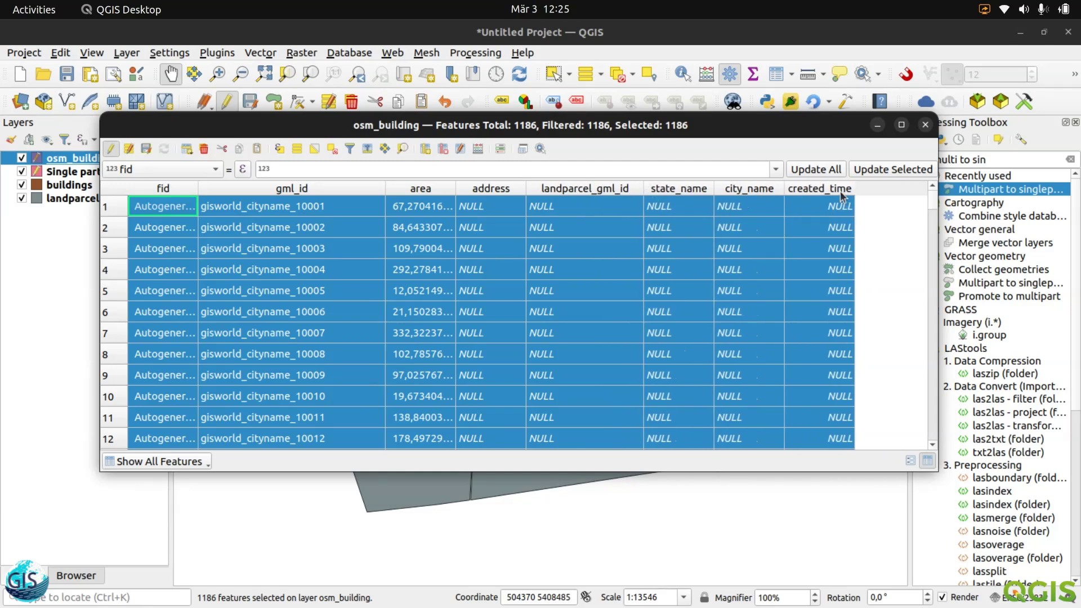
Update the created_time field with now() in Field Calculator.
left_click(477, 148)
left_click(505, 122)
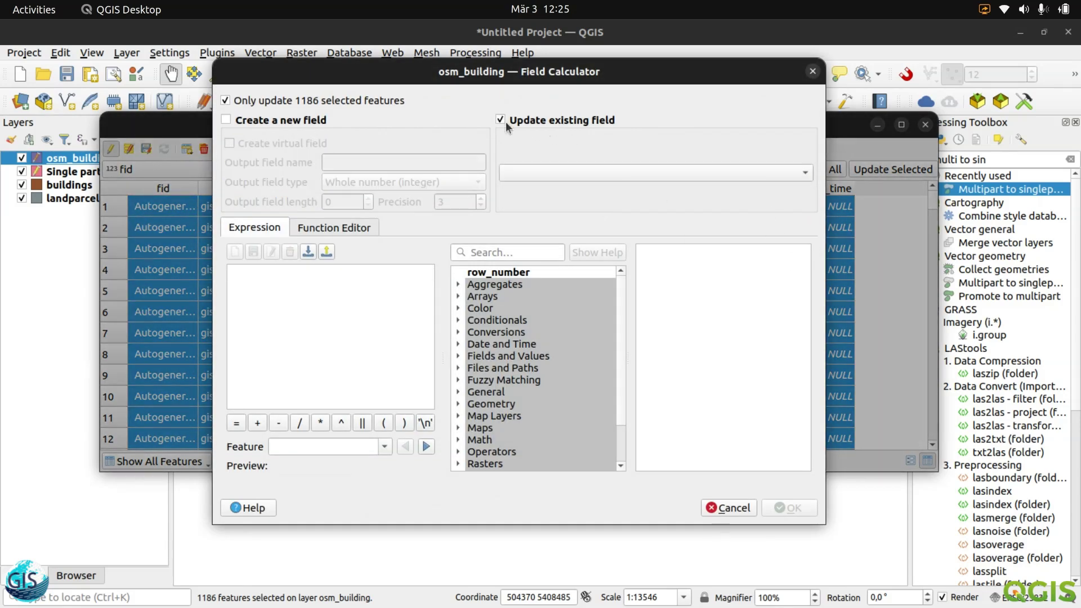
left_click(544, 173)
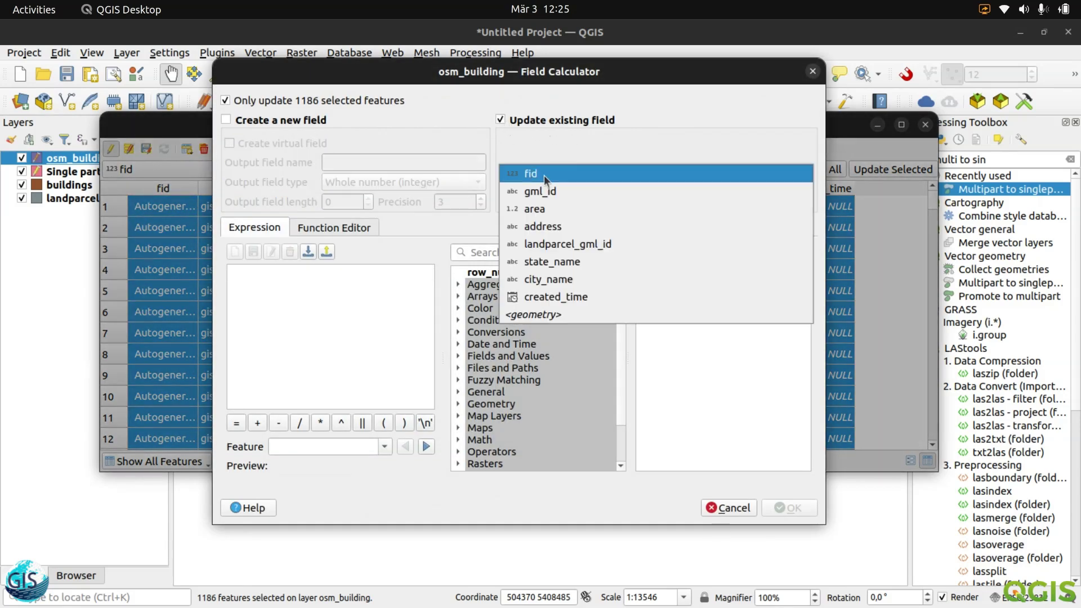
left_click(566, 297)
left_click(234, 360)
type("now()")
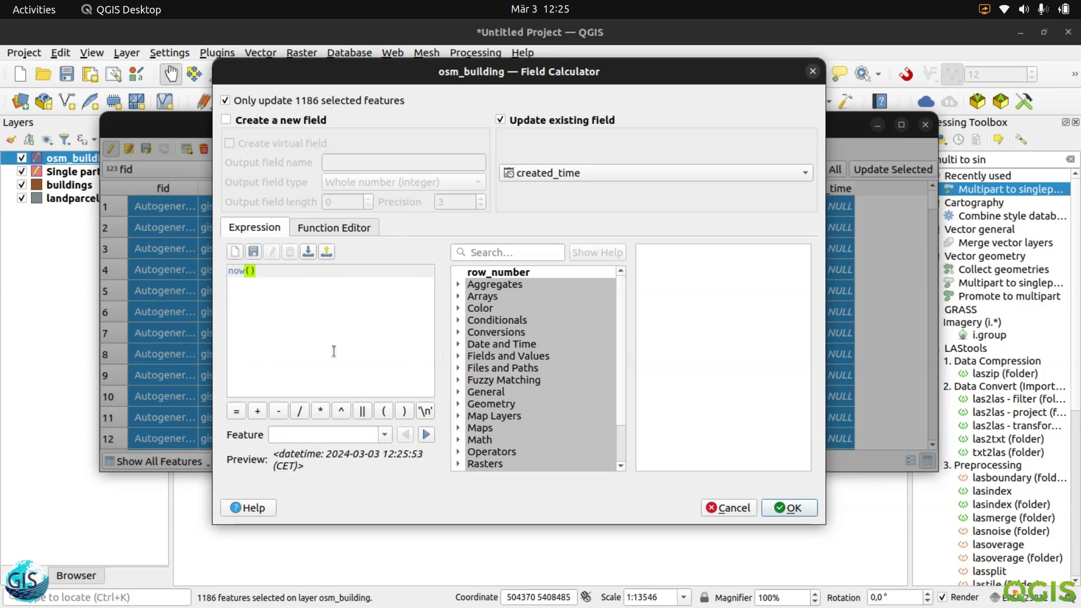
left_click(805, 509)
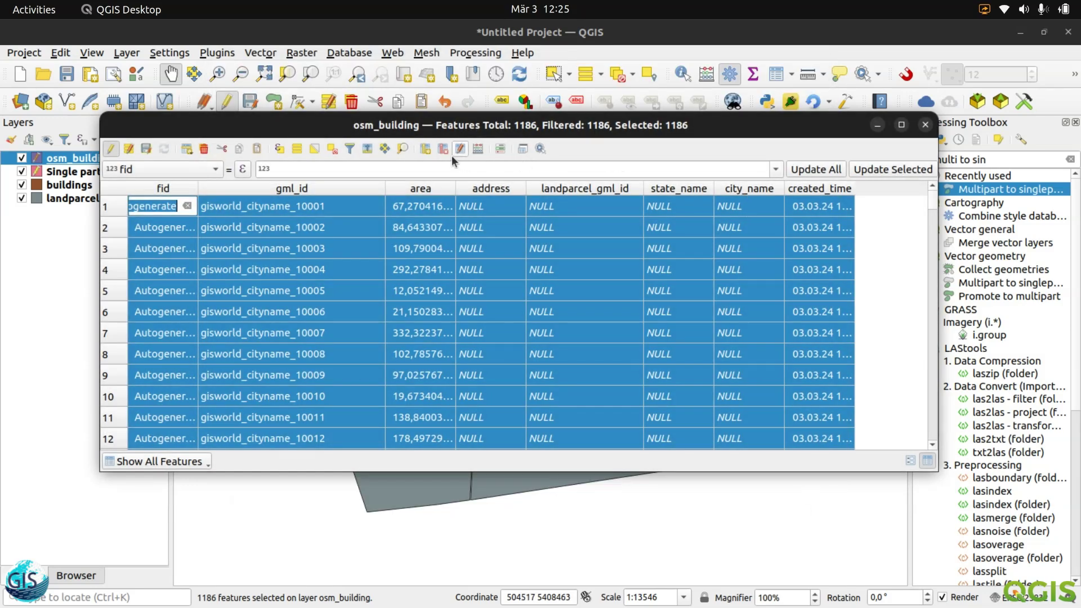
Create a Date & Time field modified_time with now() and save the layer edits.
left_click(478, 149)
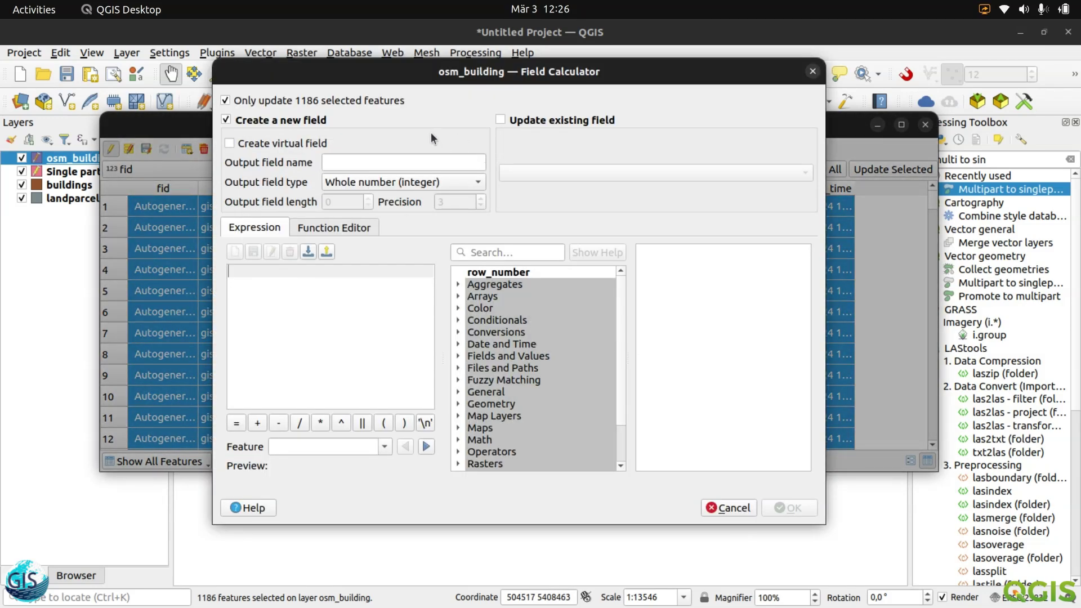
left_click(412, 163)
type("c")
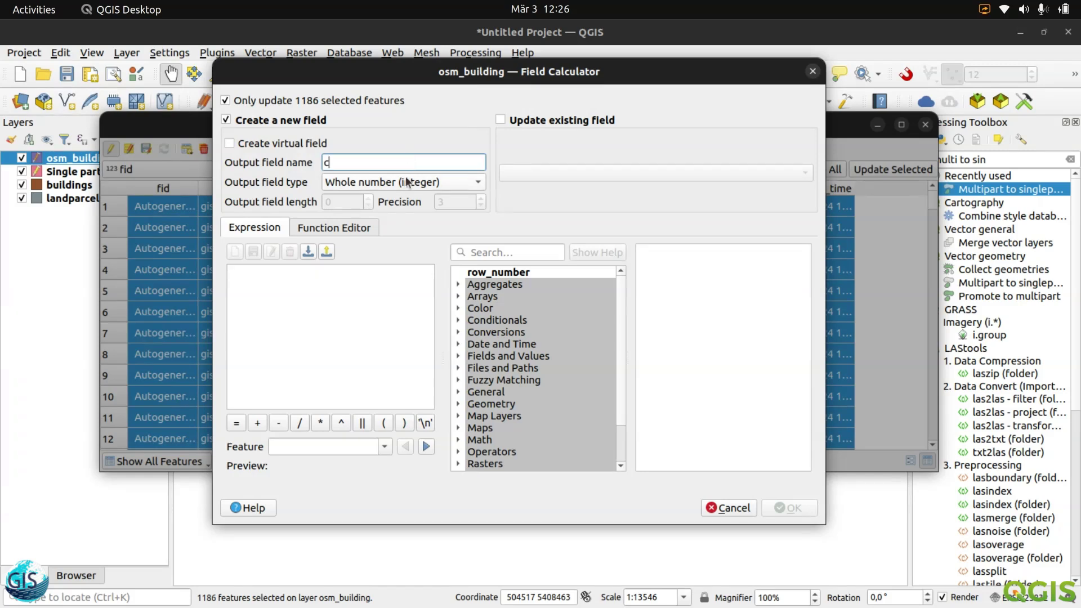
type("reat")
type("modi")
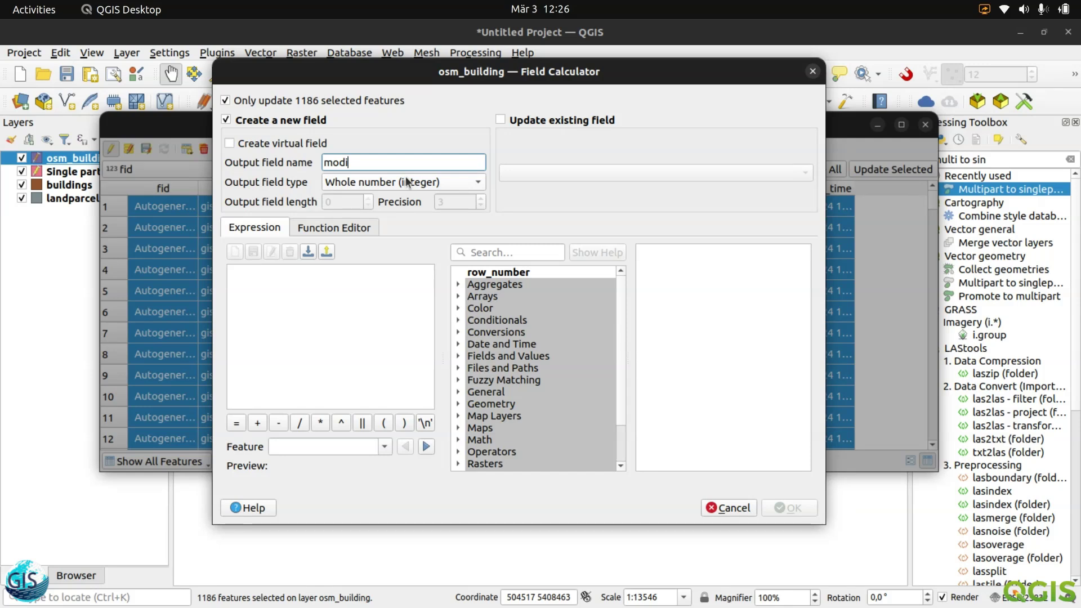
type("fied_time")
left_click(377, 181)
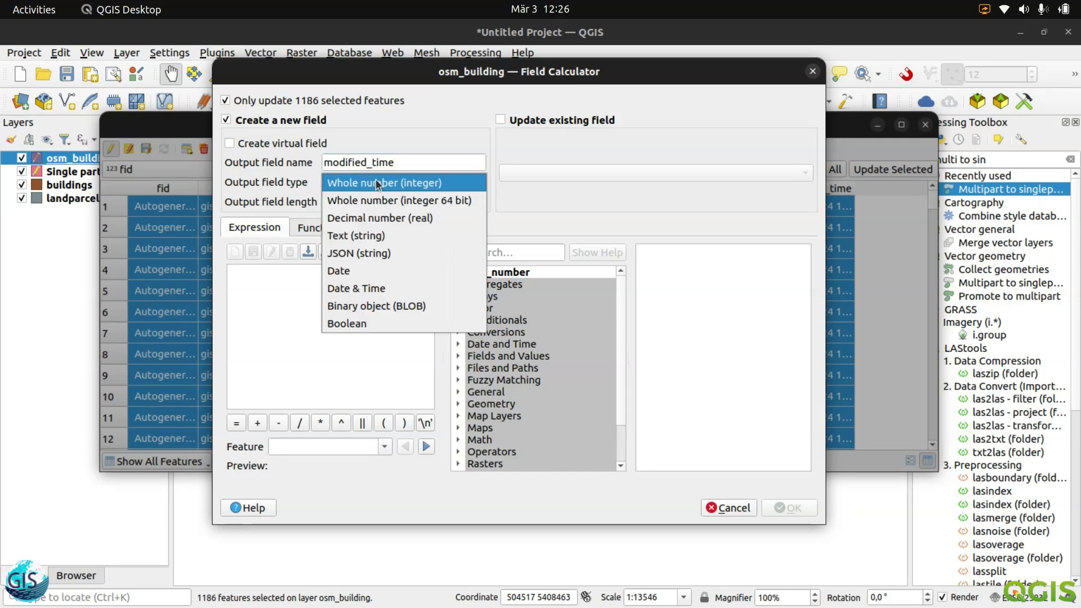
left_click(406, 290)
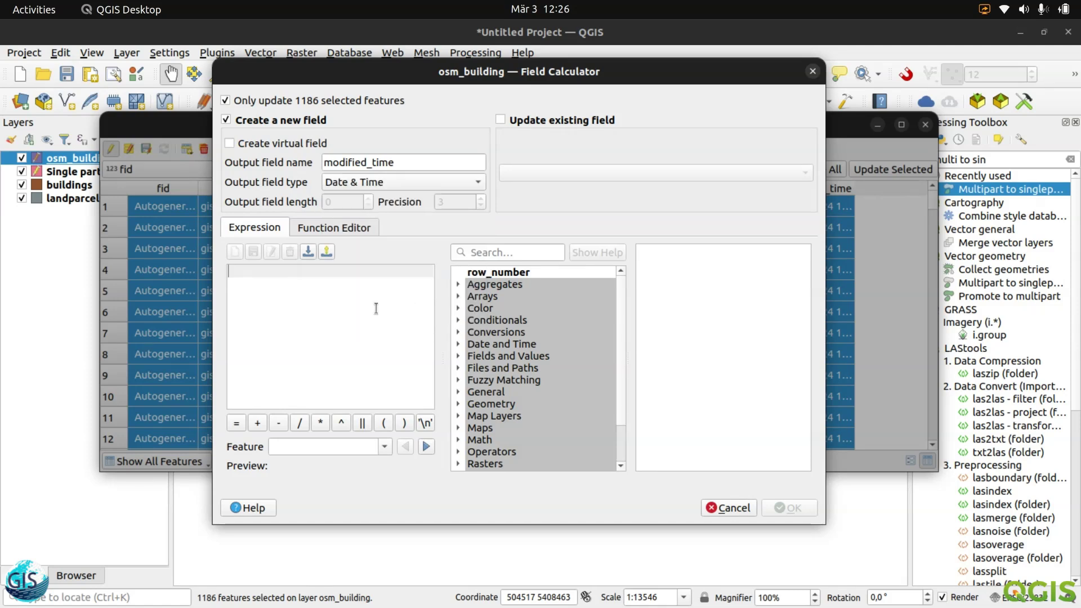
type("now")
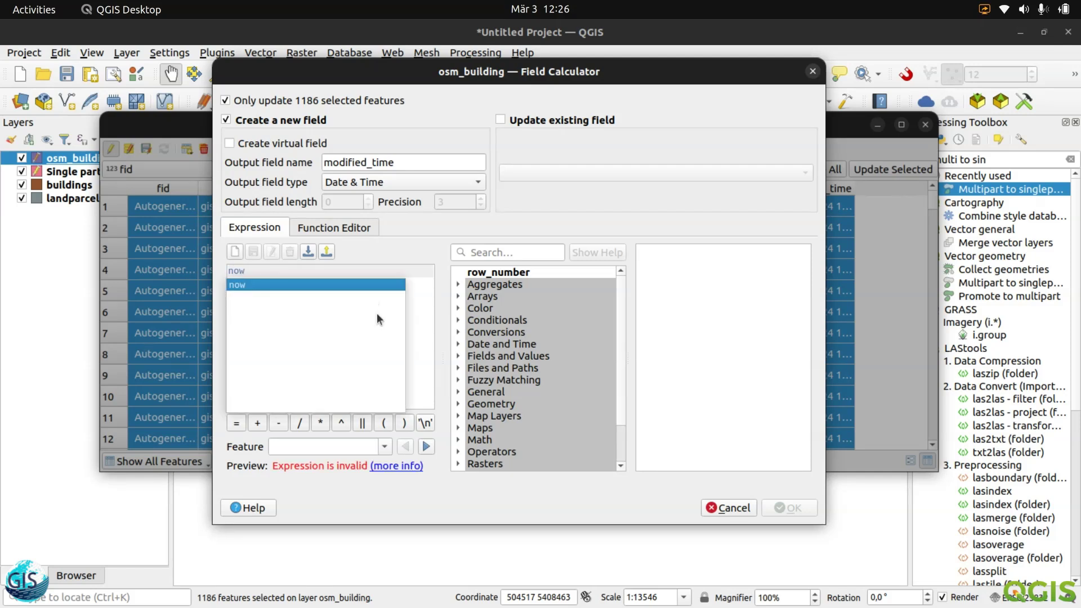
key("Return")
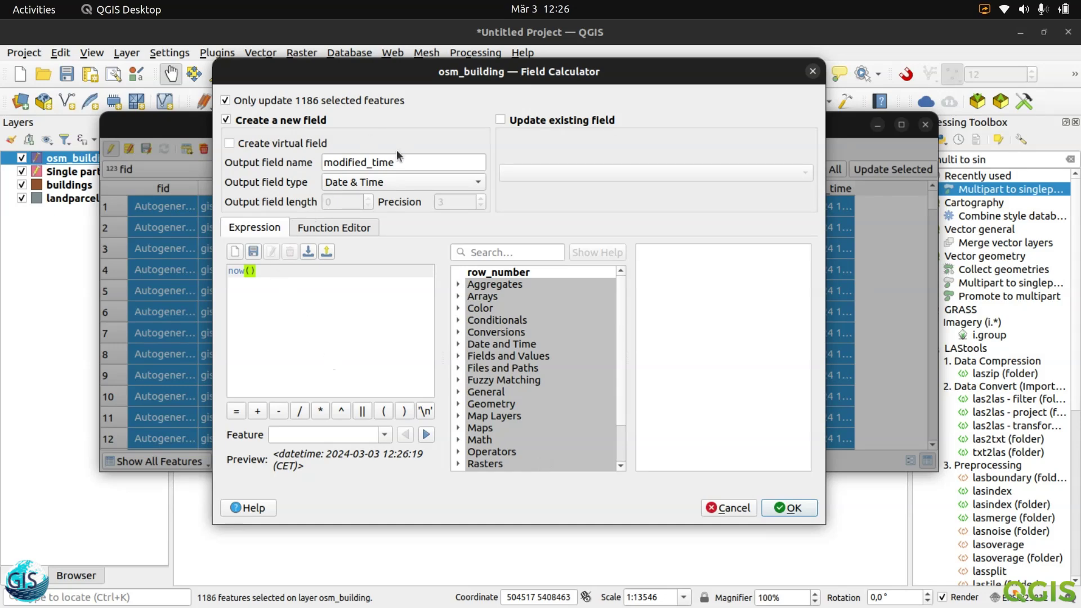
left_click(787, 508)
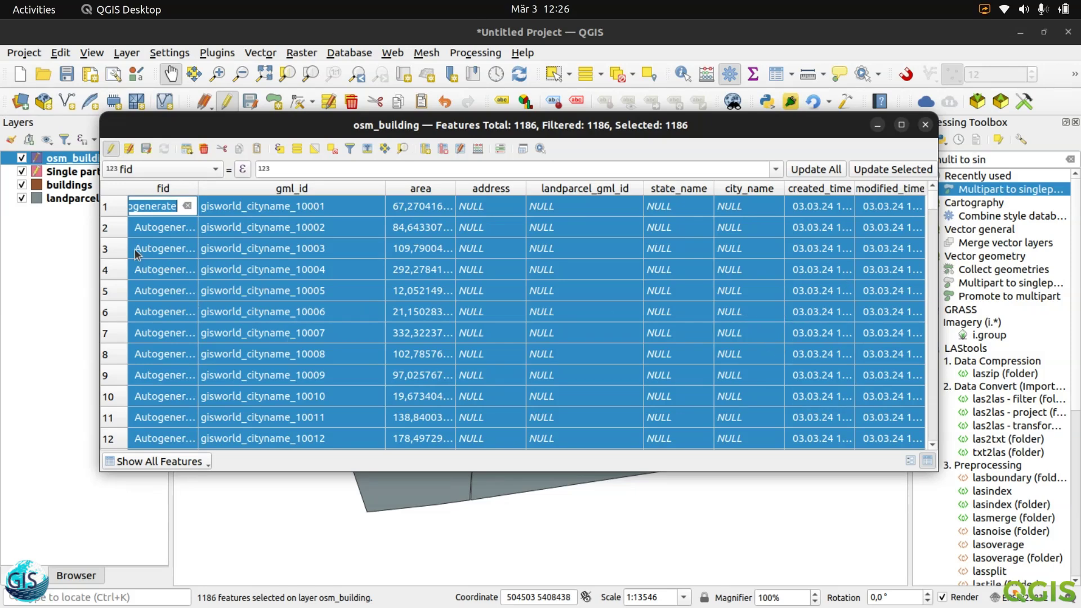
left_click(147, 150)
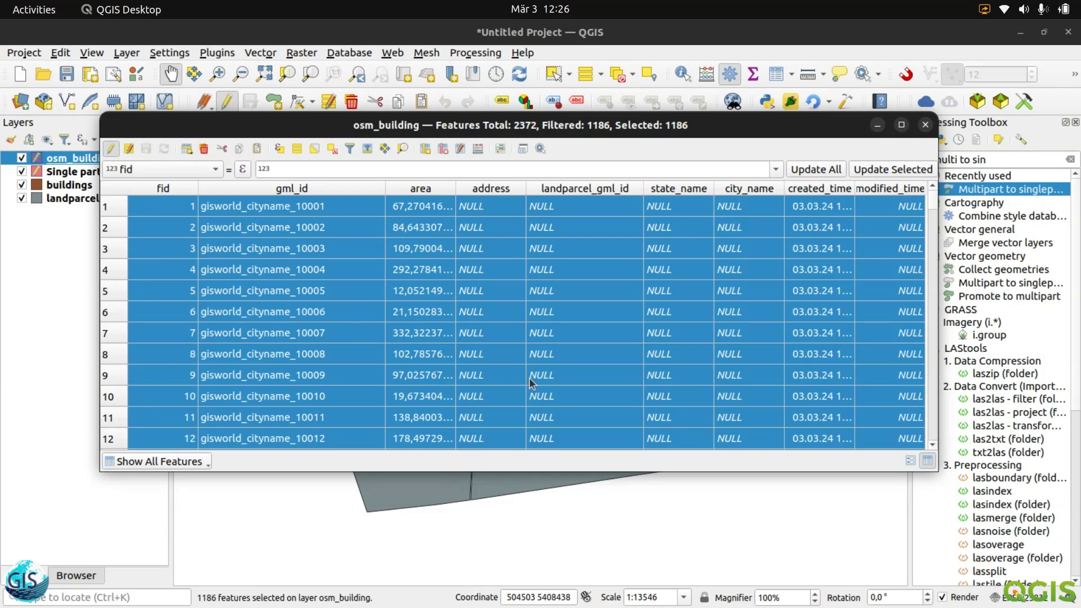
Stop editing, close the attribute table, and remove the Single parts and buildings layers.
left_click(111, 148)
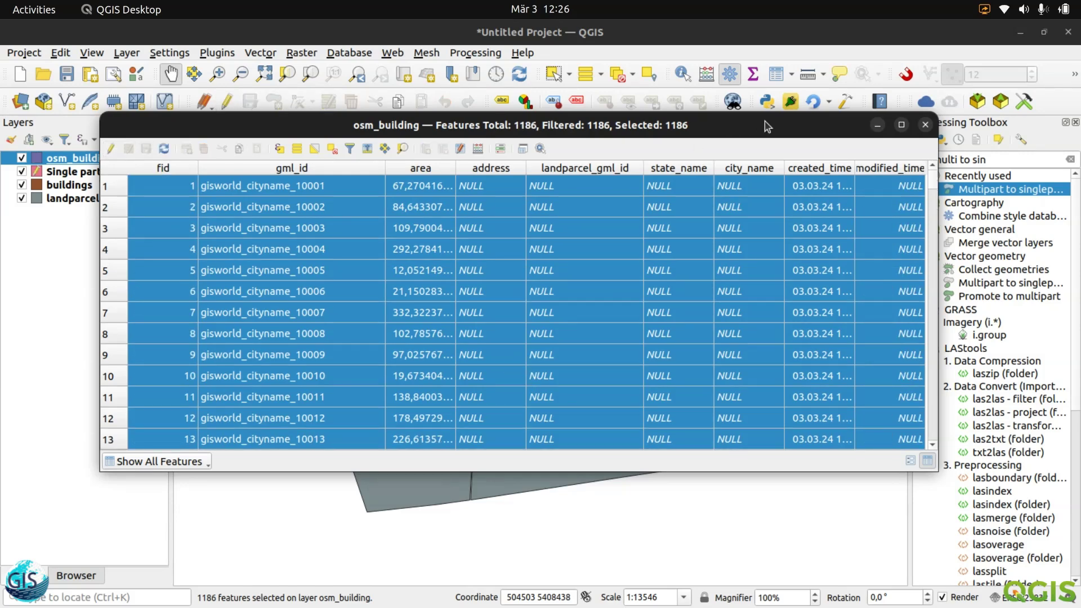
left_click(926, 125)
left_click(92, 172)
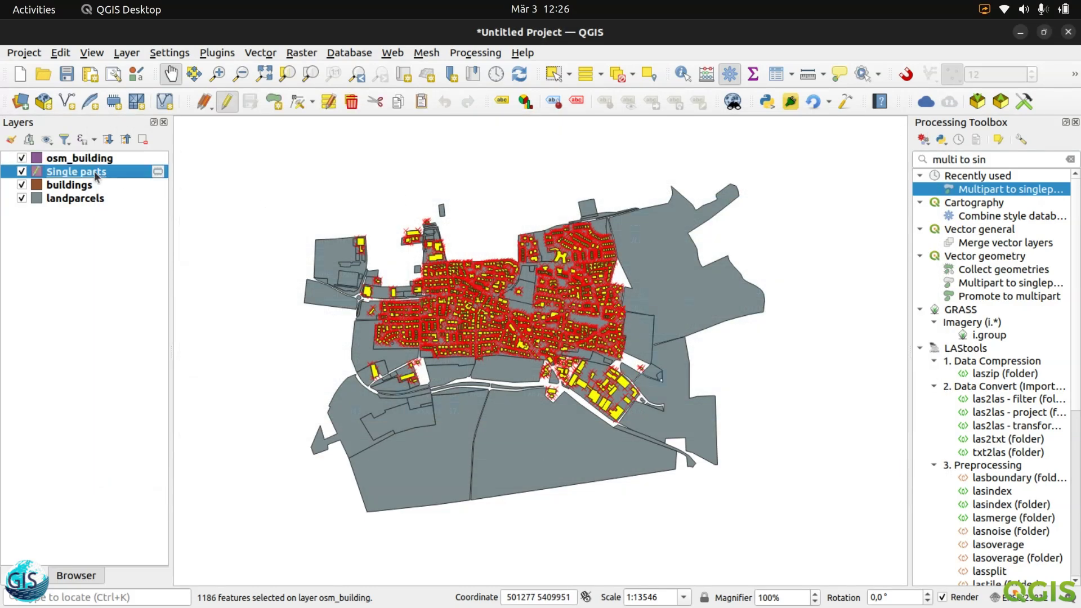
left_click(91, 184, "ctrl")
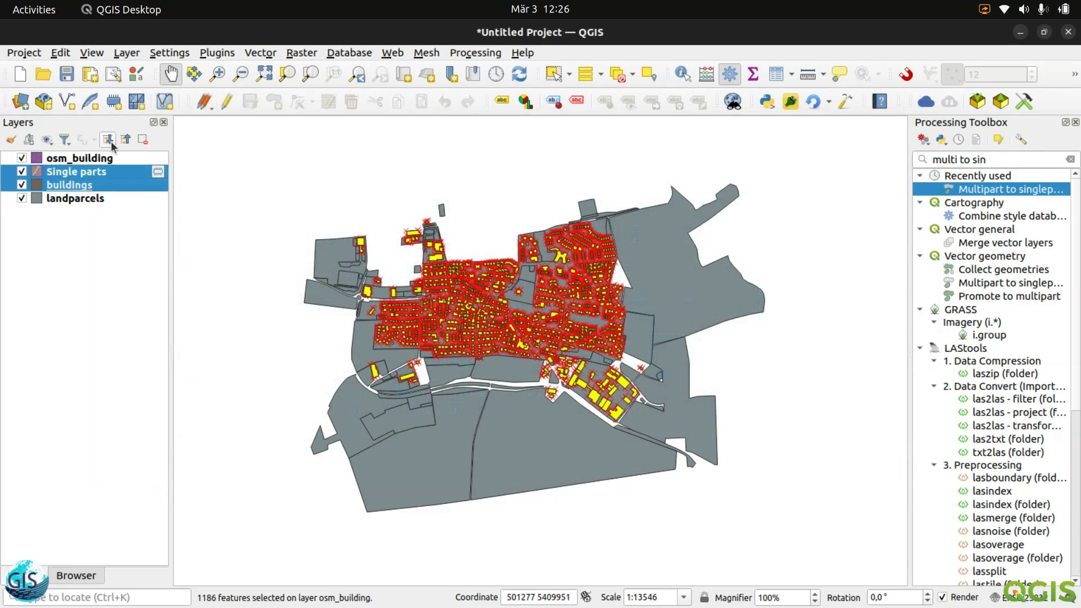
left_click(144, 139)
key("Return")
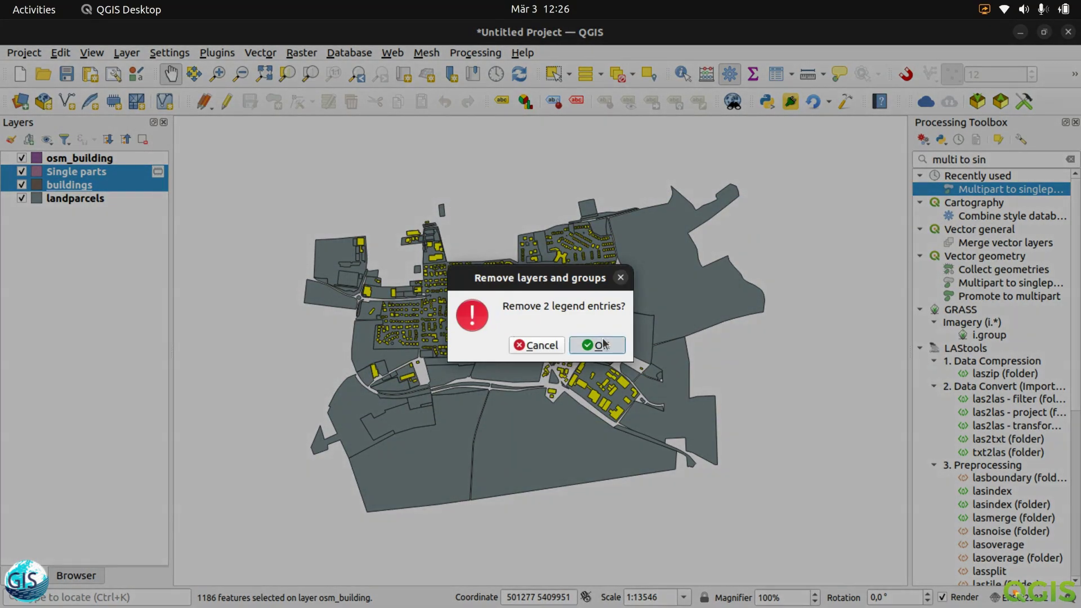
Remove the landparcels layer, deselect all osm_building features, and re-centre the map.
left_click(77, 162)
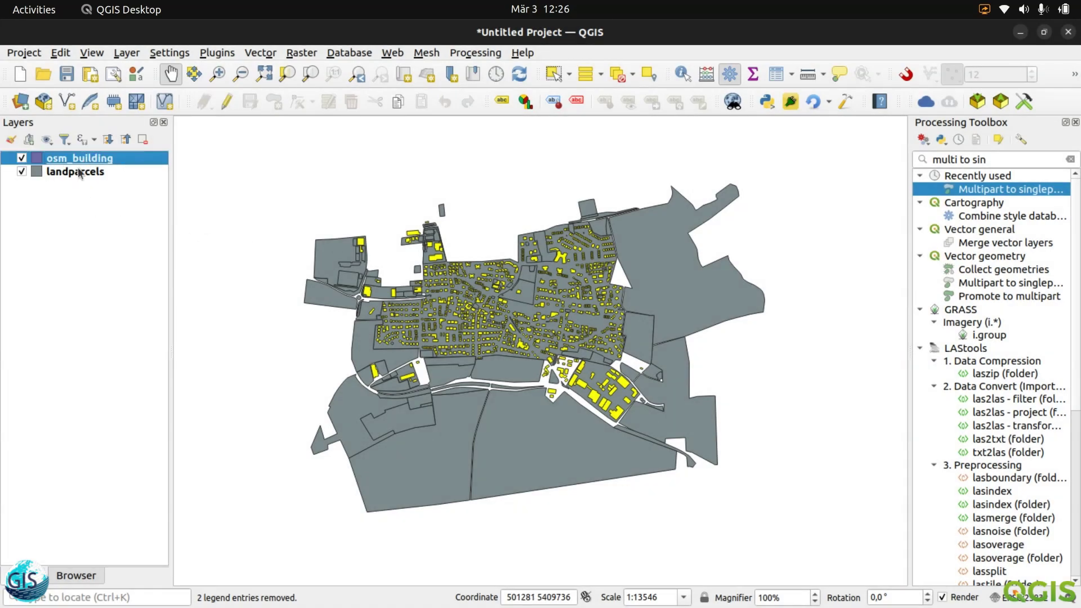
left_click(79, 174)
left_click(145, 139)
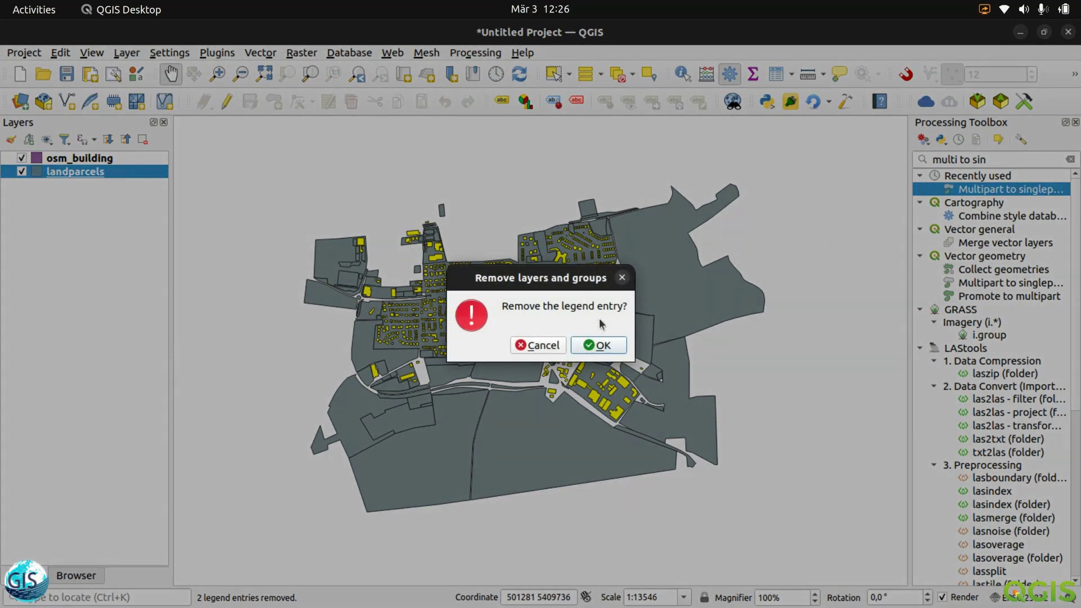
left_click(599, 345)
left_click(93, 158)
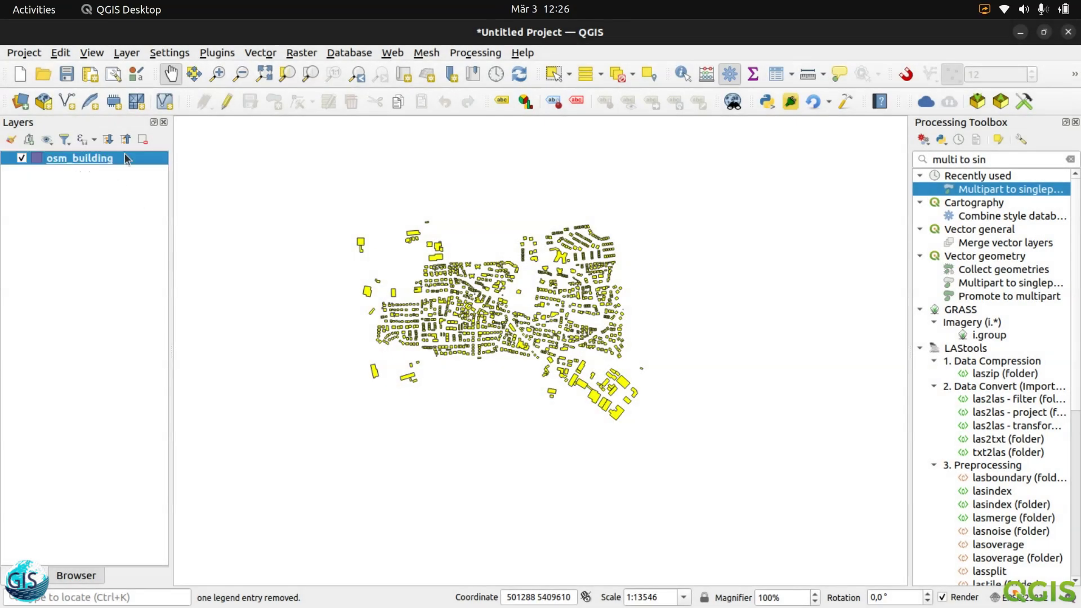
left_click(618, 74)
scroll(482, 319, "up", 2)
scroll(499, 310, "down", 1)
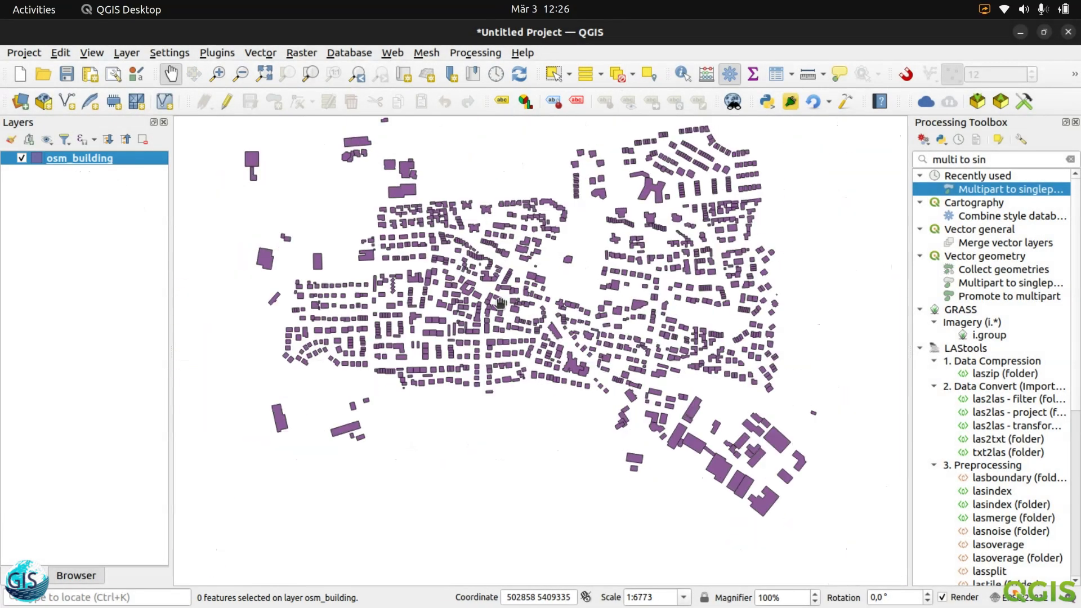
left_click_drag(371, 260, 336, 321)
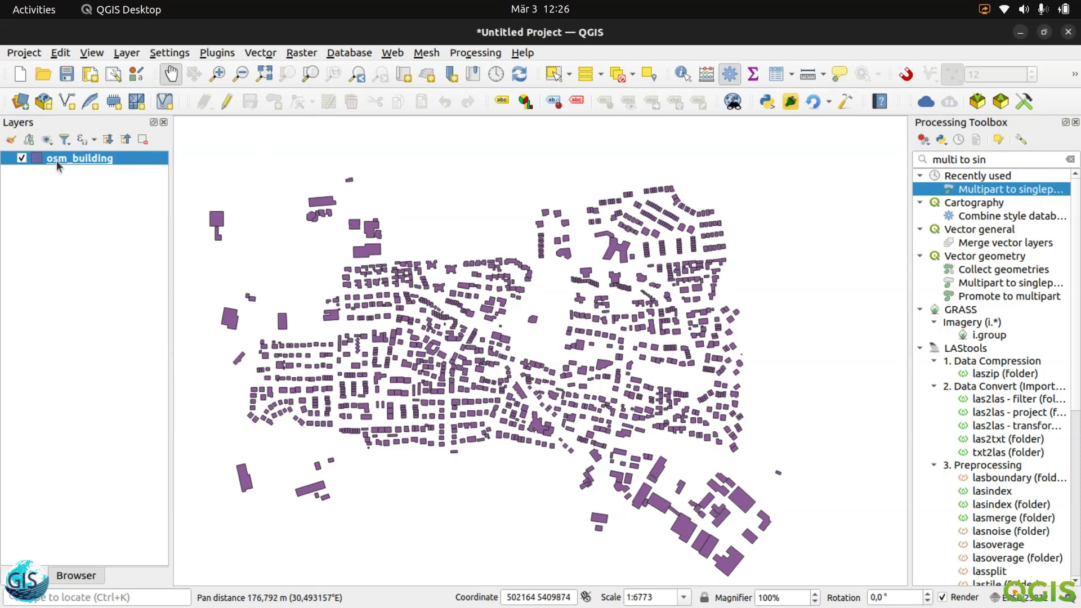
Identify building fid 881 and review its attribute form, noting modified_time is NULL.
left_click(683, 74)
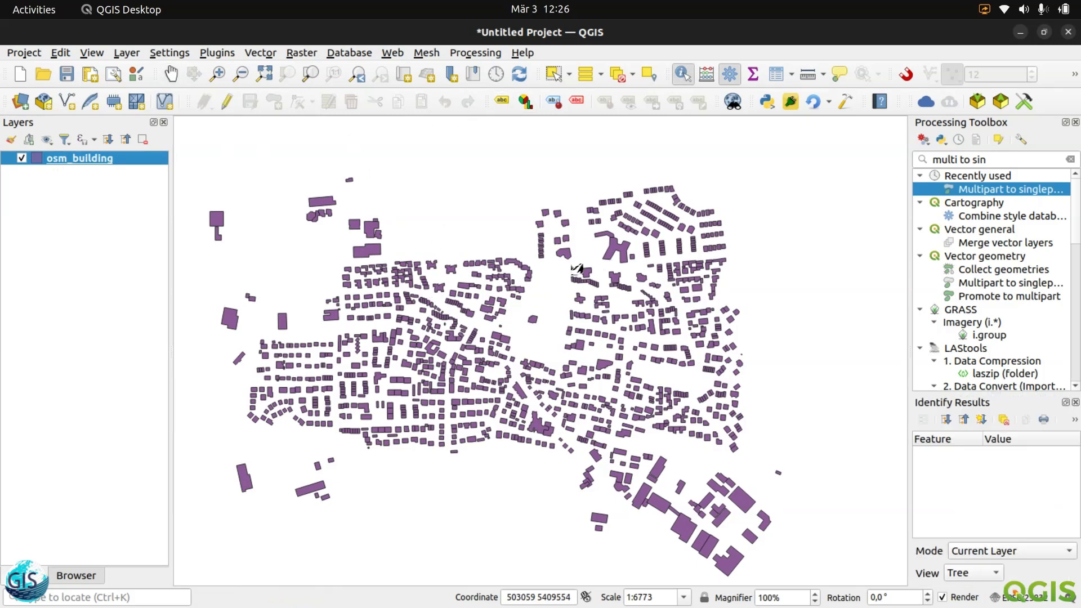
left_click(613, 254)
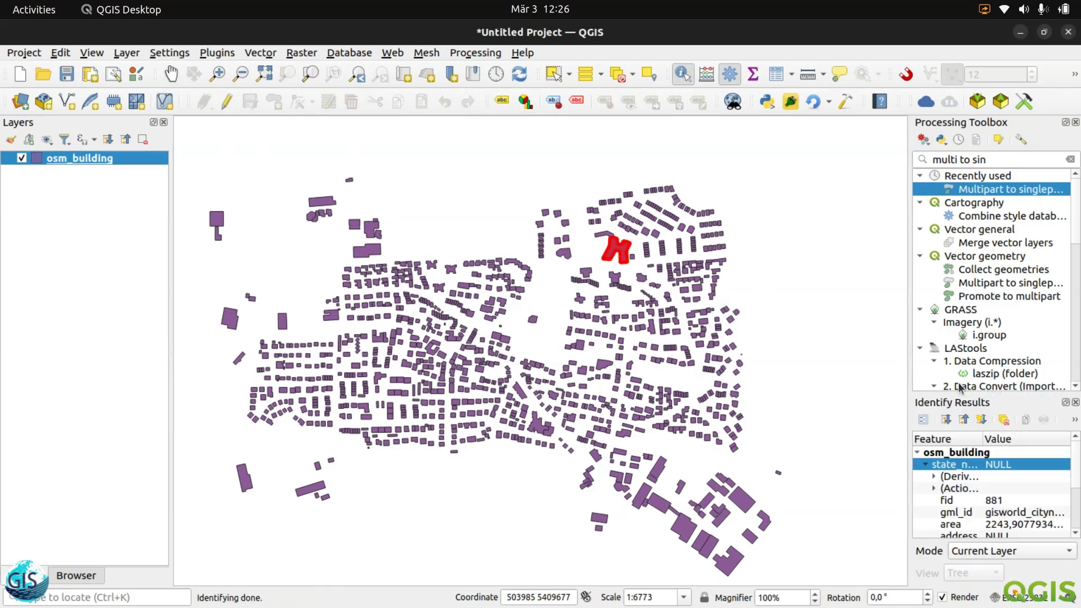
left_click(926, 421)
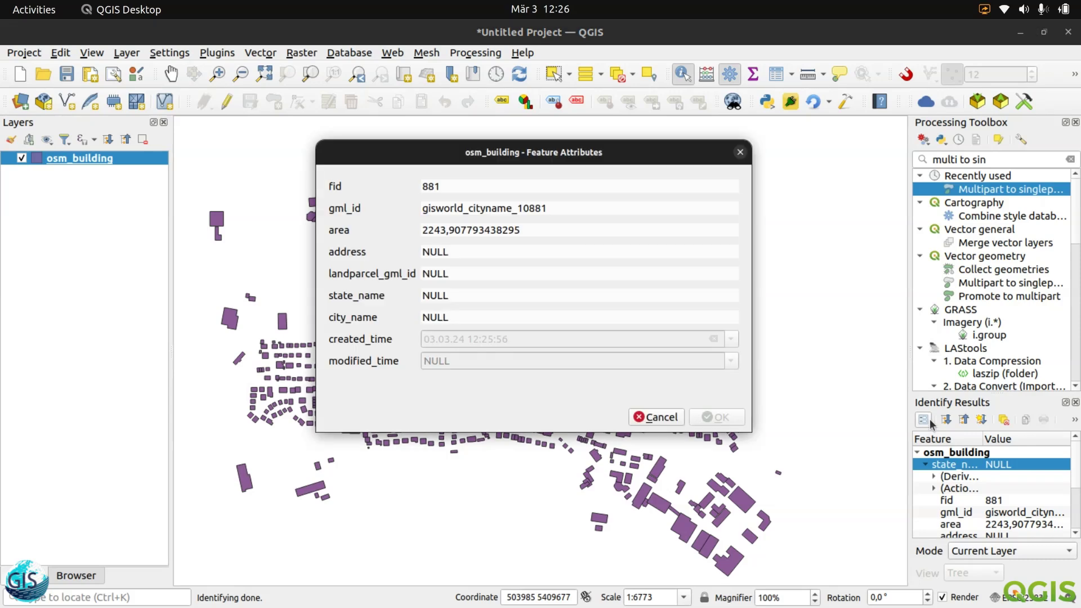
left_click(741, 152)
From the osm_building attribute table, update modified_time with now() in Field Calculator.
right_click(56, 160)
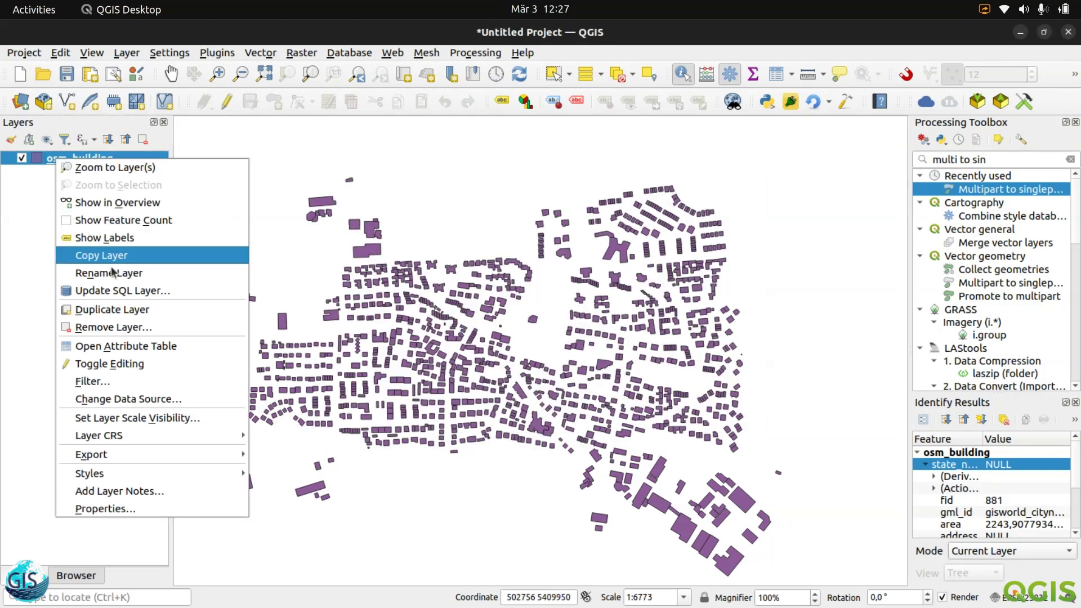
left_click(111, 346)
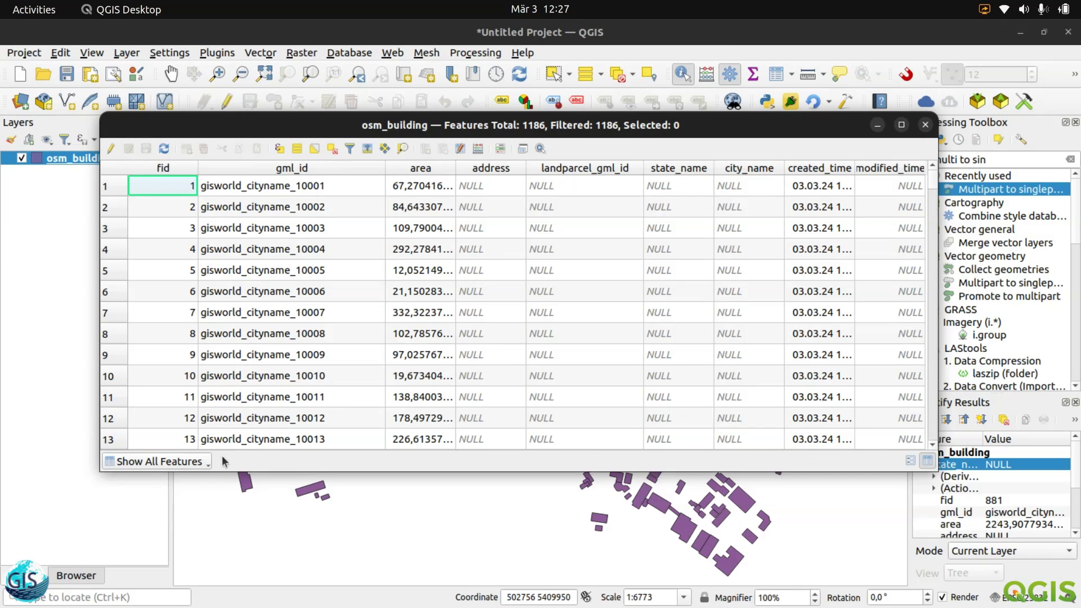
left_click(478, 149)
left_click(500, 120)
left_click(523, 146)
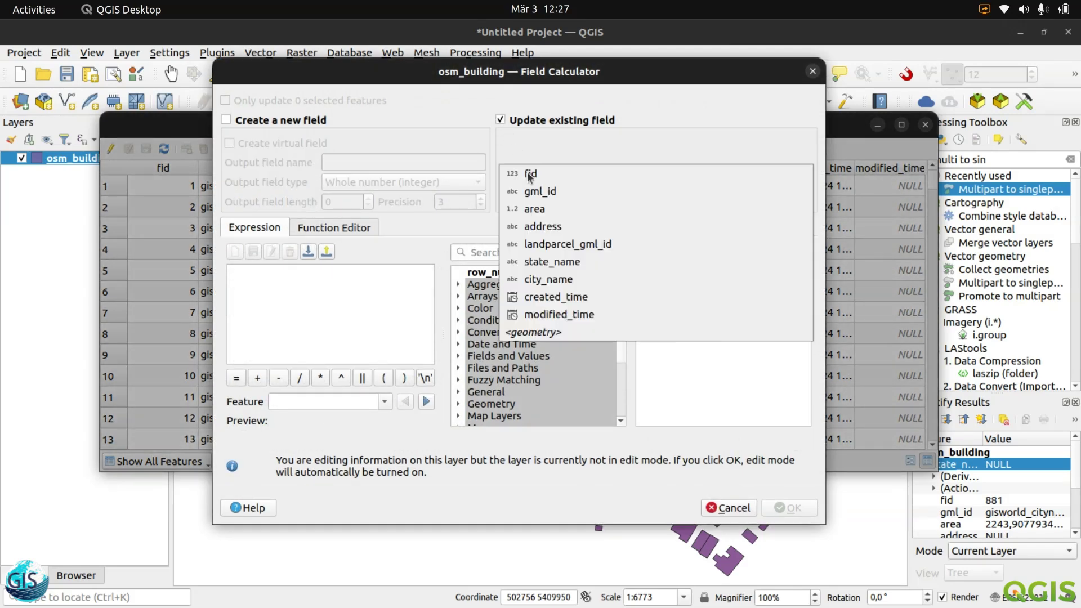
left_click(557, 313)
left_click(361, 314)
type("now")
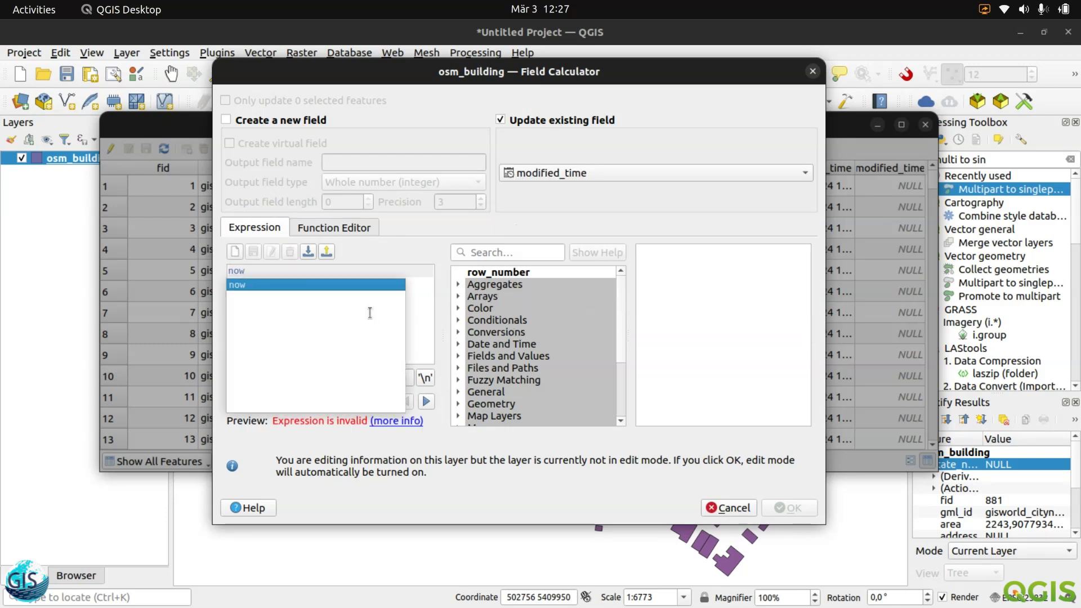
key("Return")
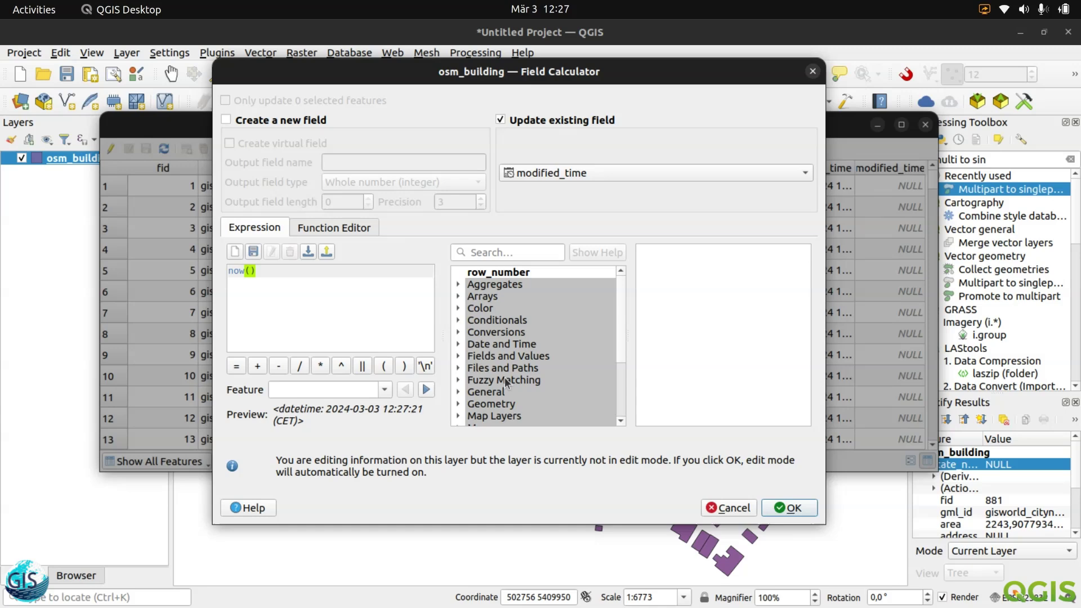
left_click(787, 510)
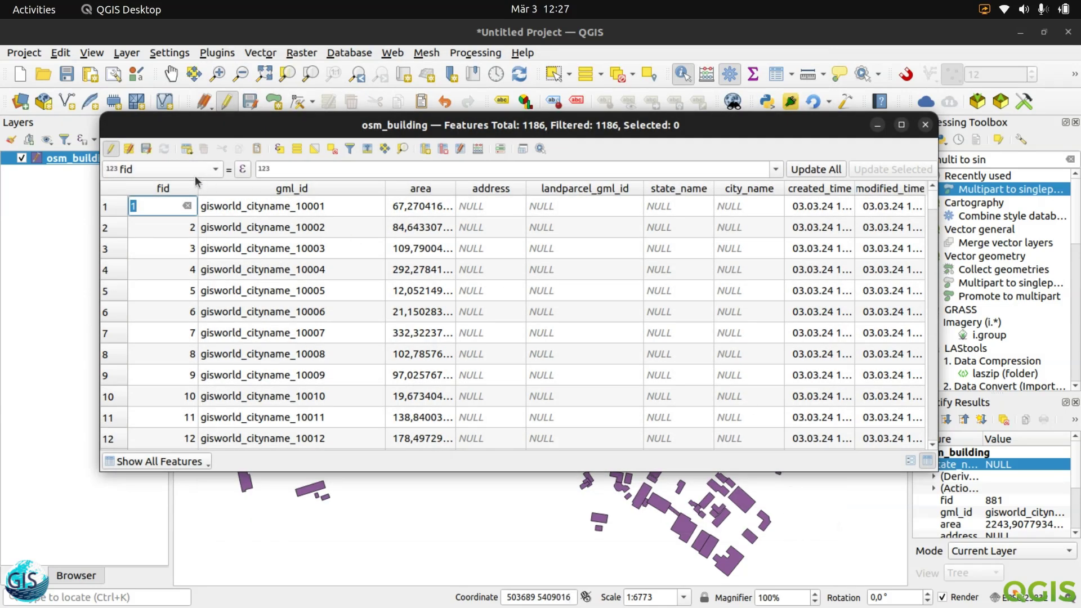
Save the edits, turn off editing, and close the attribute table.
left_click(149, 150)
left_click(111, 148)
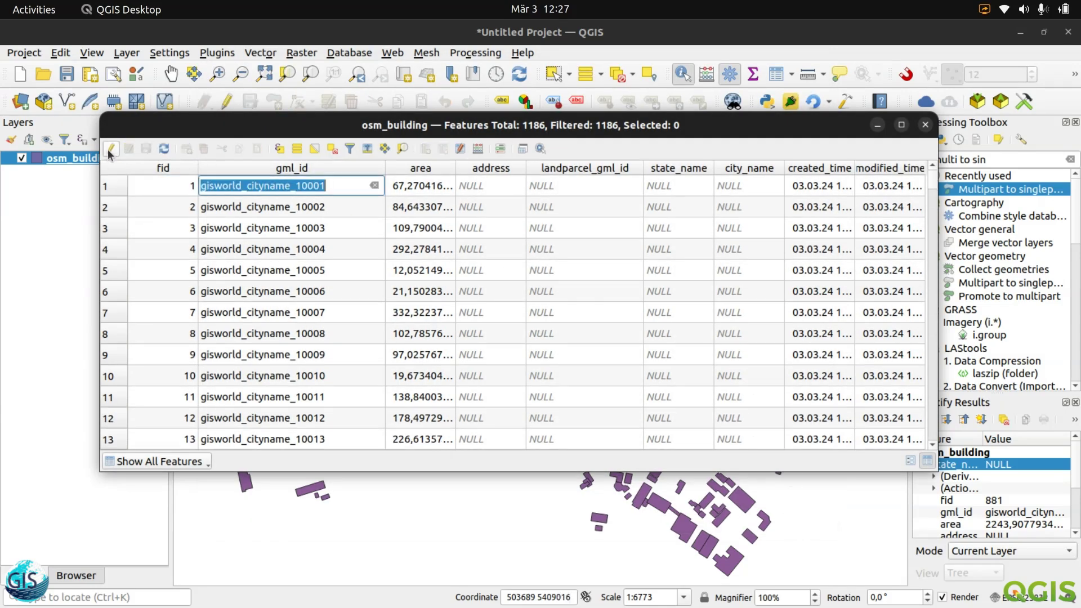
left_click(164, 149)
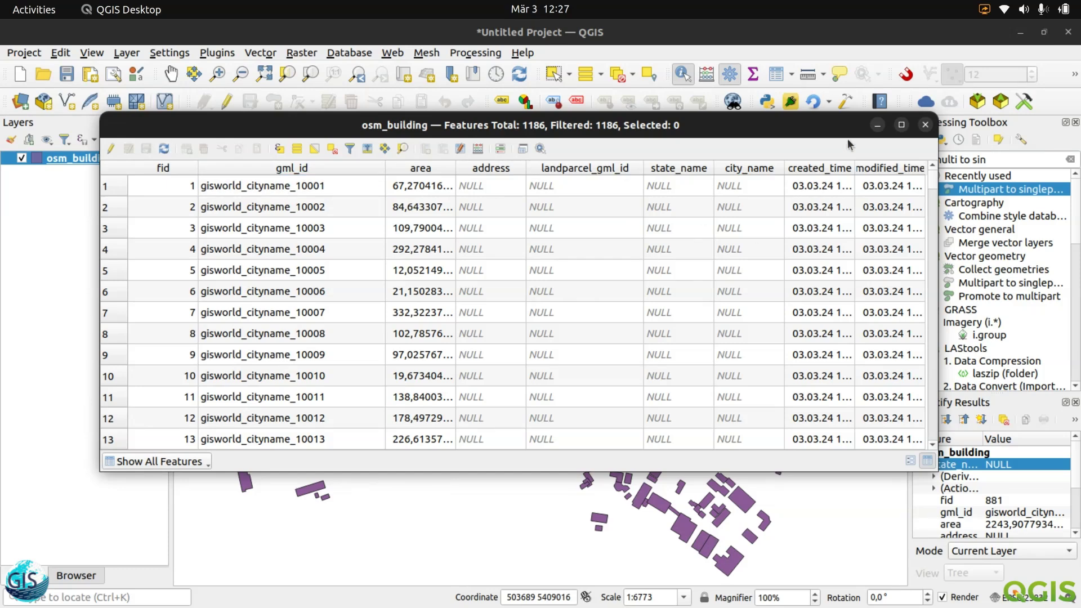
left_click(926, 126)
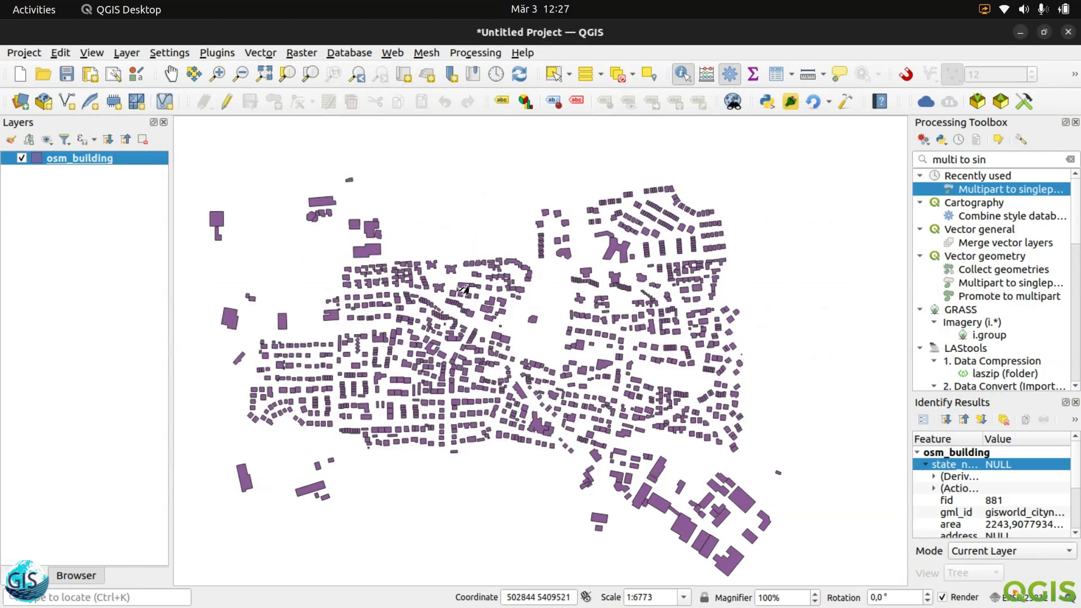